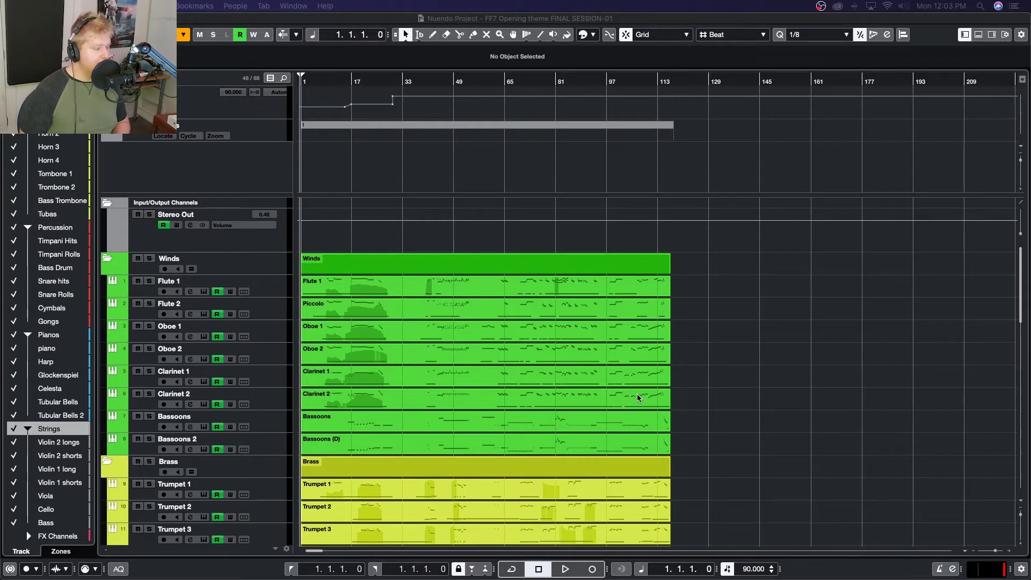
# - Examine the woodwind and brass parts along the full length of the arrangement, at closer zoom
pyautogui.press('h')
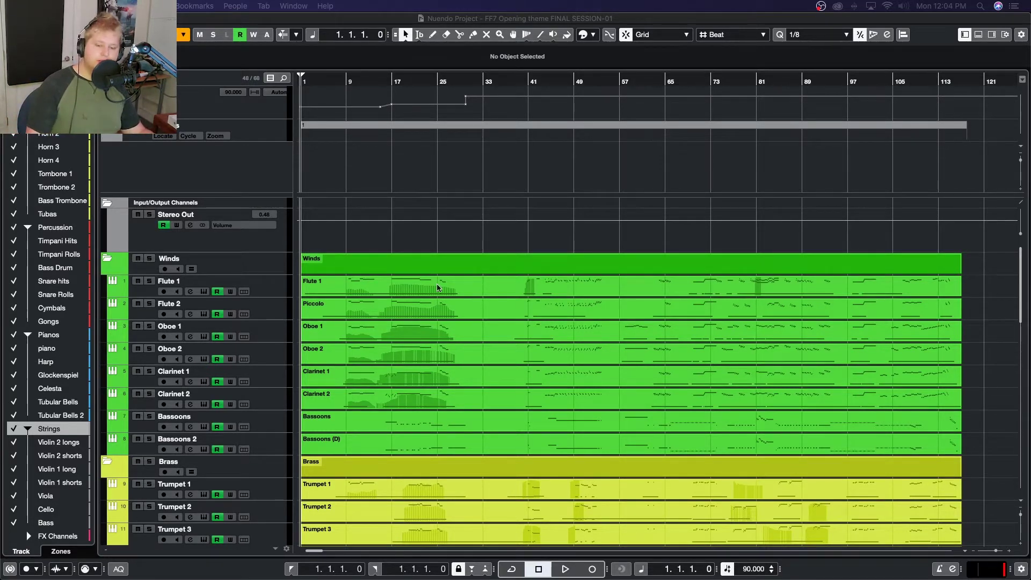
pyautogui.click(387, 302)
pyautogui.press('h')
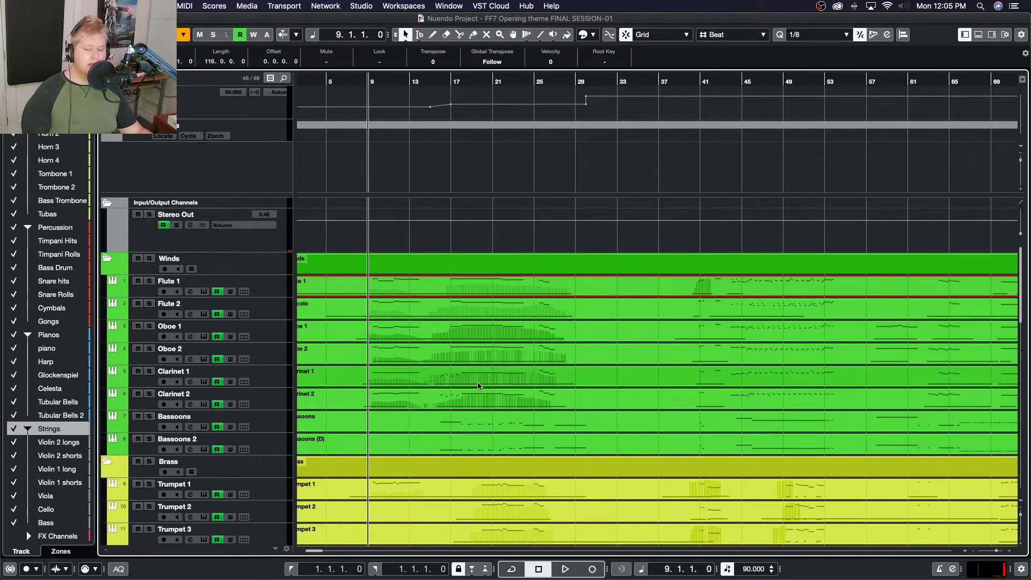
pyautogui.scroll(-3, 474, 382)
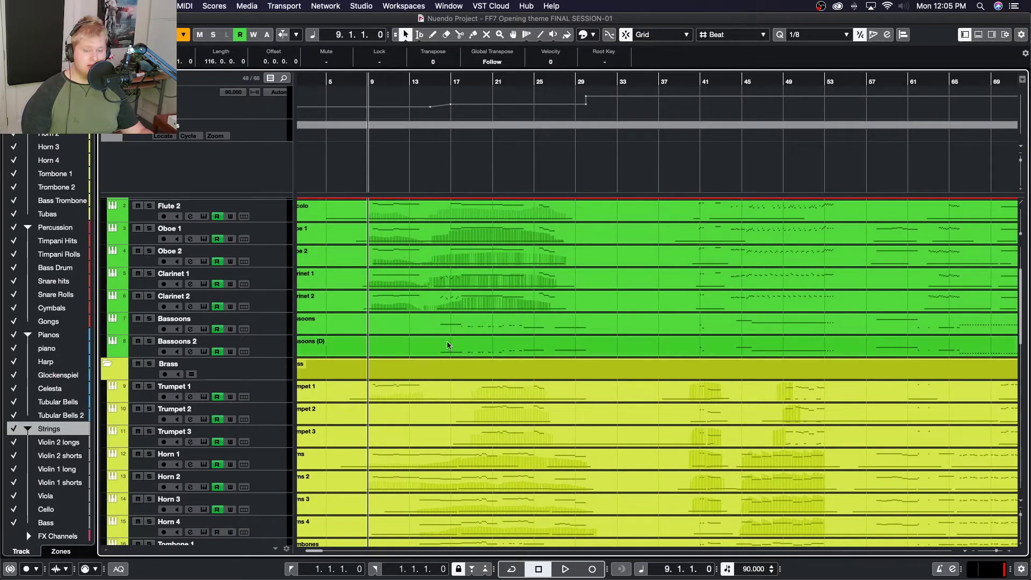
pyautogui.scroll(-3, 587, 314)
pyautogui.hscroll(5, 587, 313)
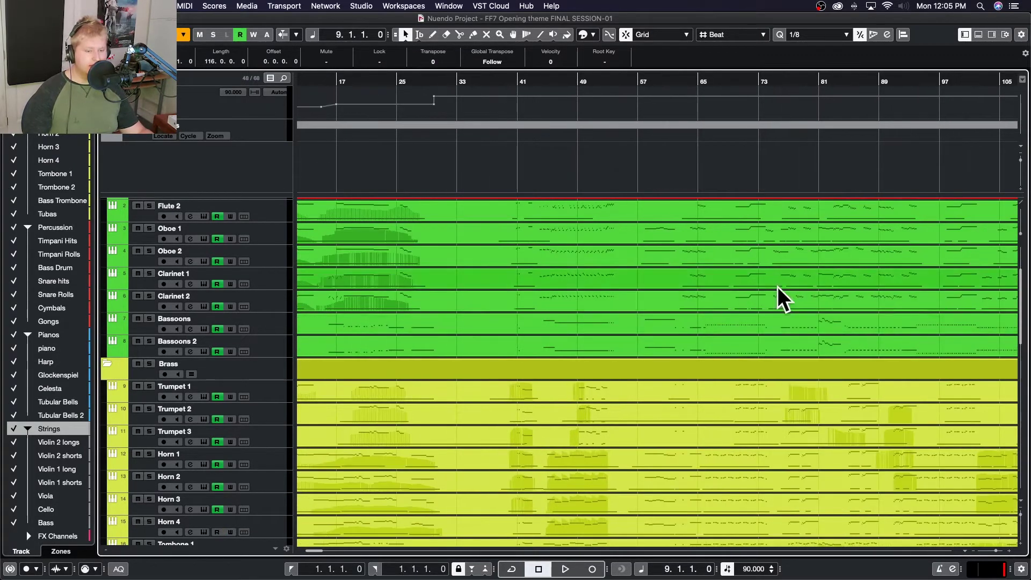
pyautogui.hscroll(2, 778, 290)
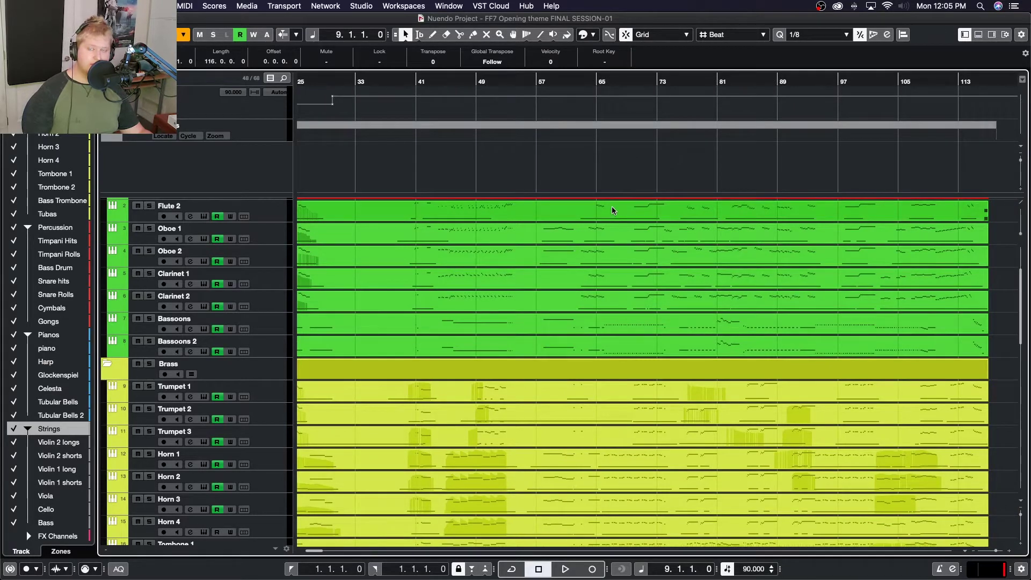
pyautogui.hscroll(-6, 511, 291)
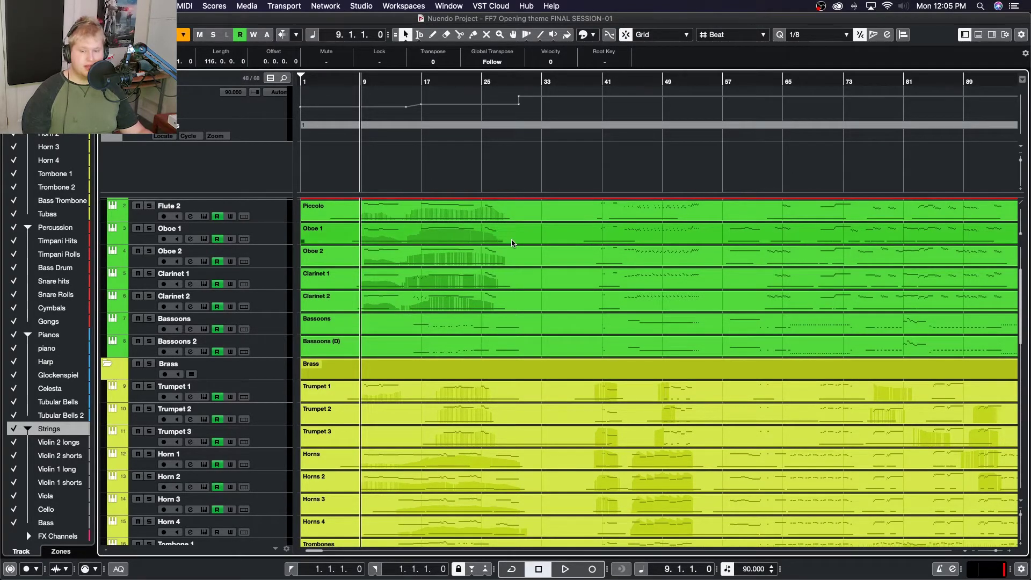
# - Play the arrangement from bar 1 while viewing the percussion, piano and string tracks, and stop playback
pyautogui.click(346, 82)
pyautogui.moveTo(347, 83); pyautogui.dragTo(265, 85)
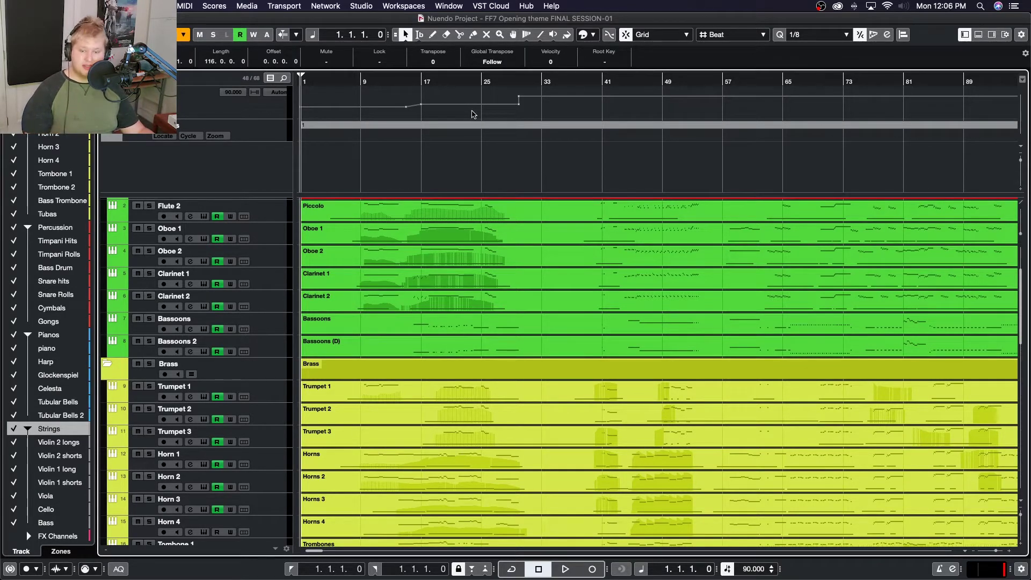
pyautogui.press('space')
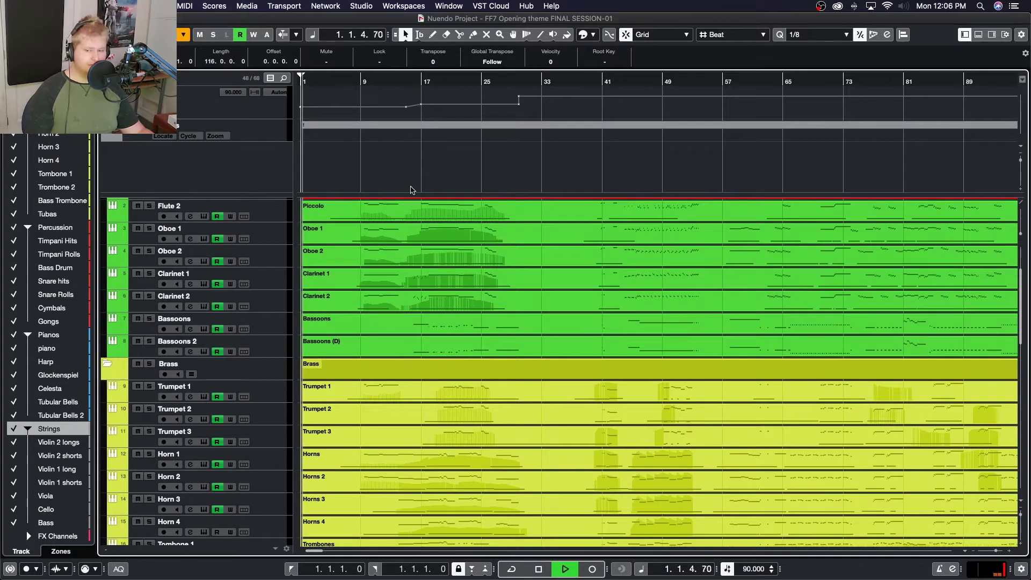
pyautogui.press('h')
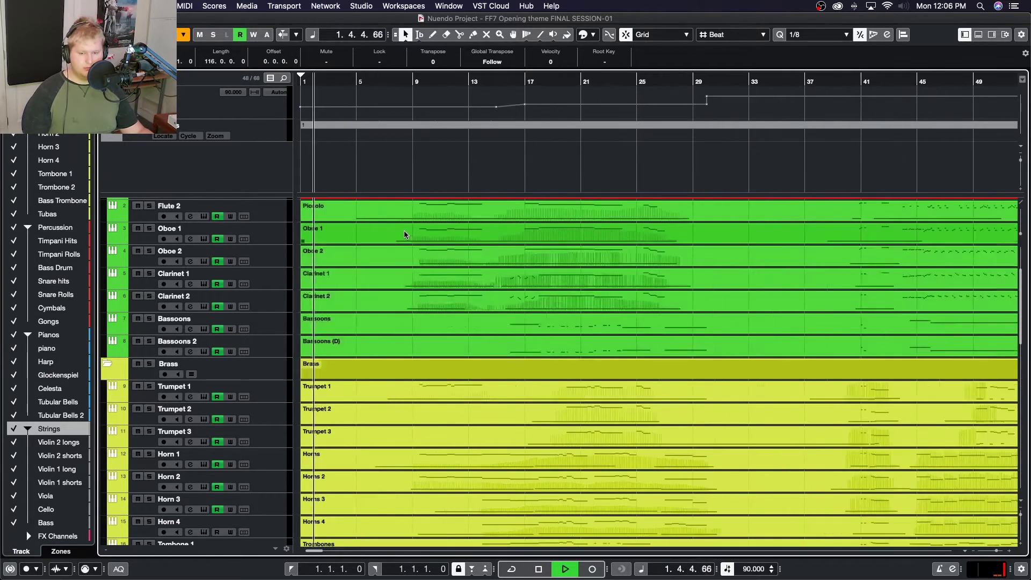
pyautogui.scroll(-10, 419, 236)
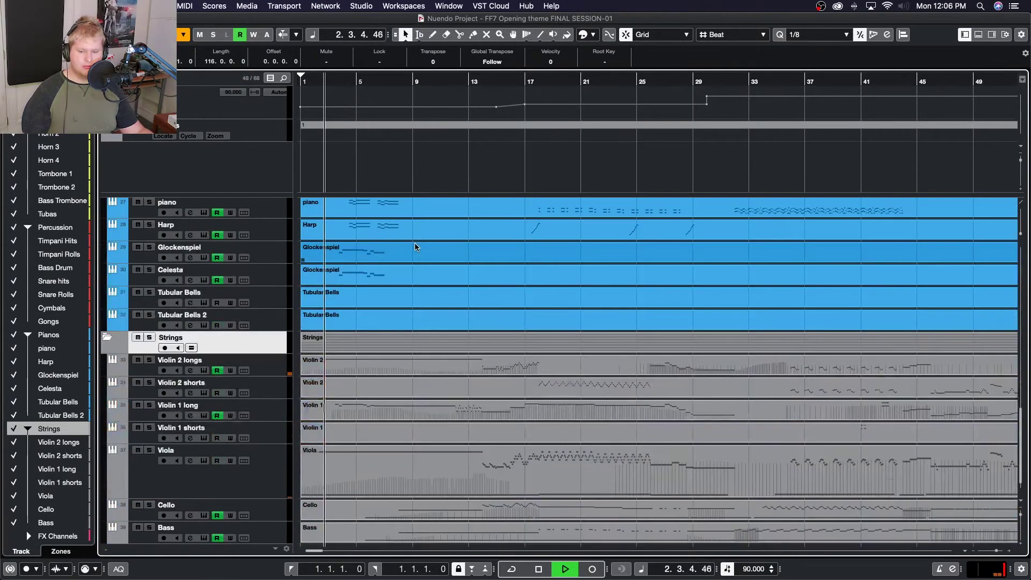
pyautogui.scroll(2, 415, 247)
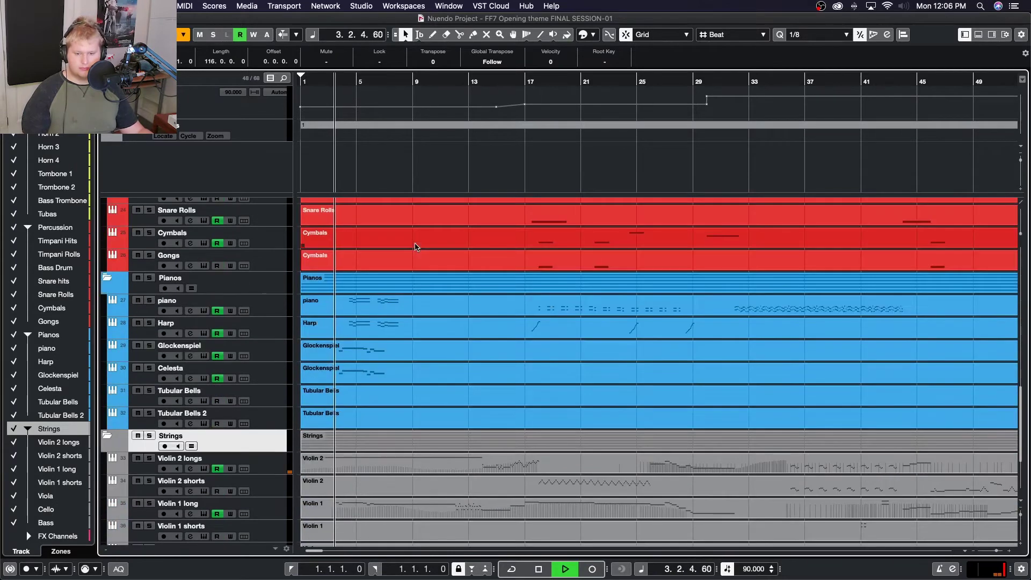
pyautogui.press('space')
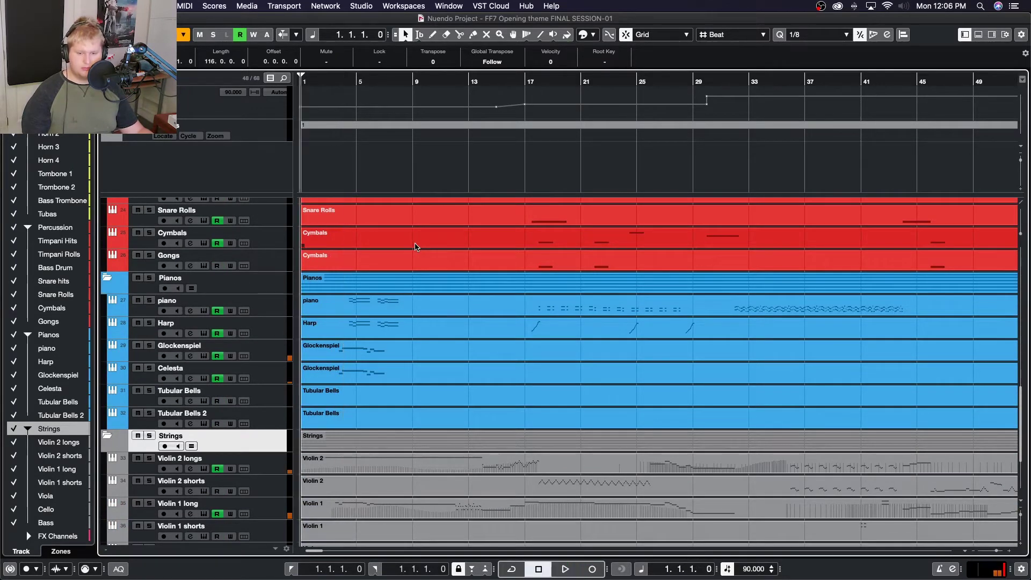
pyautogui.click(472, 266)
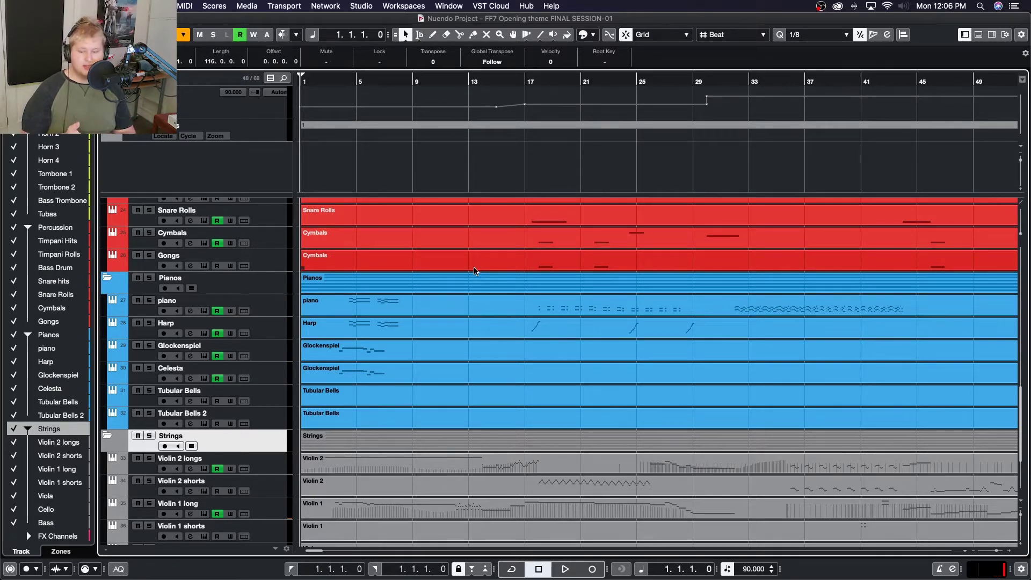
pyautogui.click(504, 302)
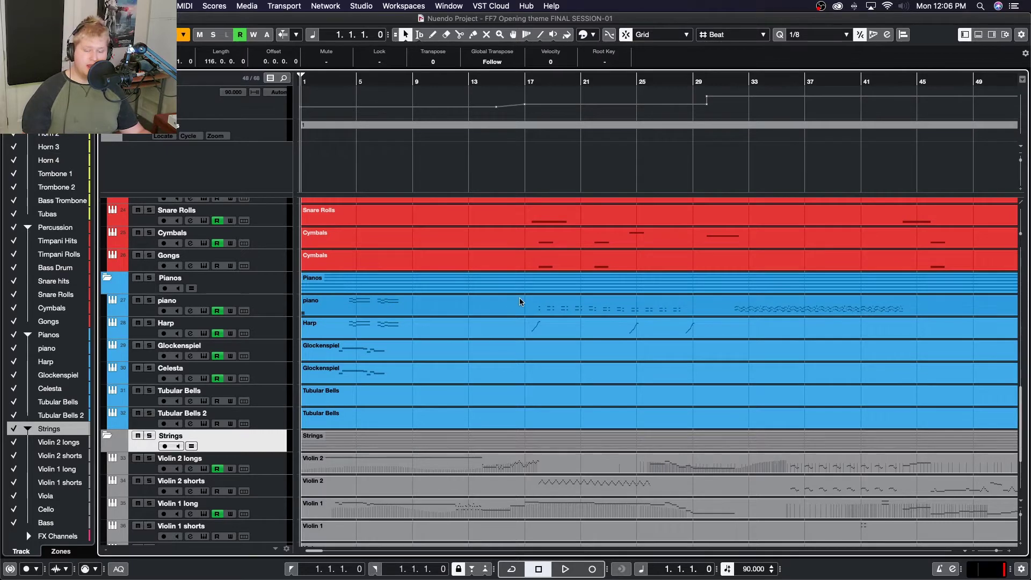
# - Play the full orchestra from bar 7, beat 3 with the woodwind tracks in view, and stop playback
pyautogui.scroll(15, 524, 300)
pyautogui.click(391, 84)
pyautogui.press('space')
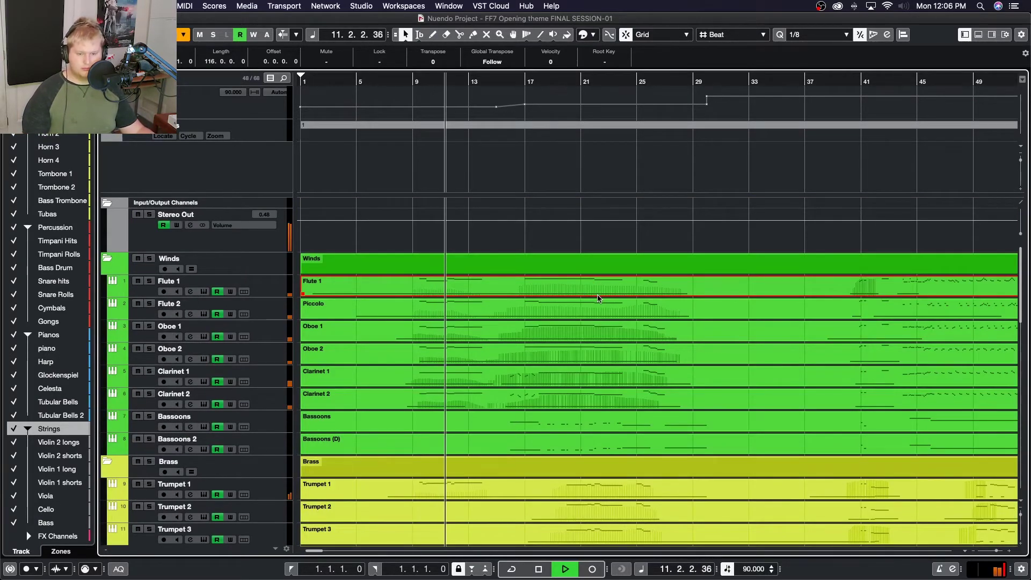
pyautogui.press('space')
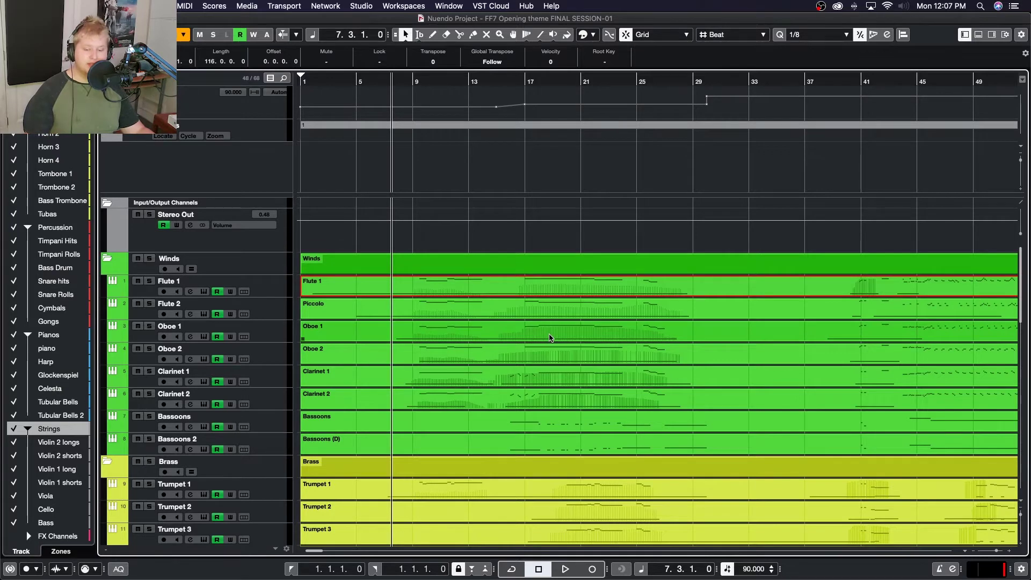
# - Select the Trumpet 1 part and compare the brass entries with the woodwind parts above them
pyautogui.scroll(-4, 470, 217)
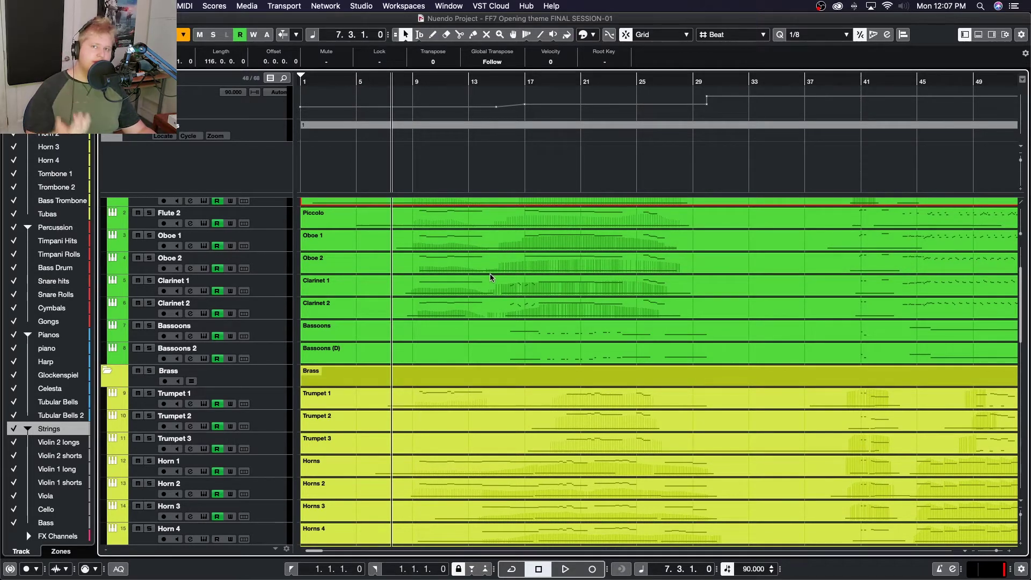
pyautogui.scroll(-4, 492, 274)
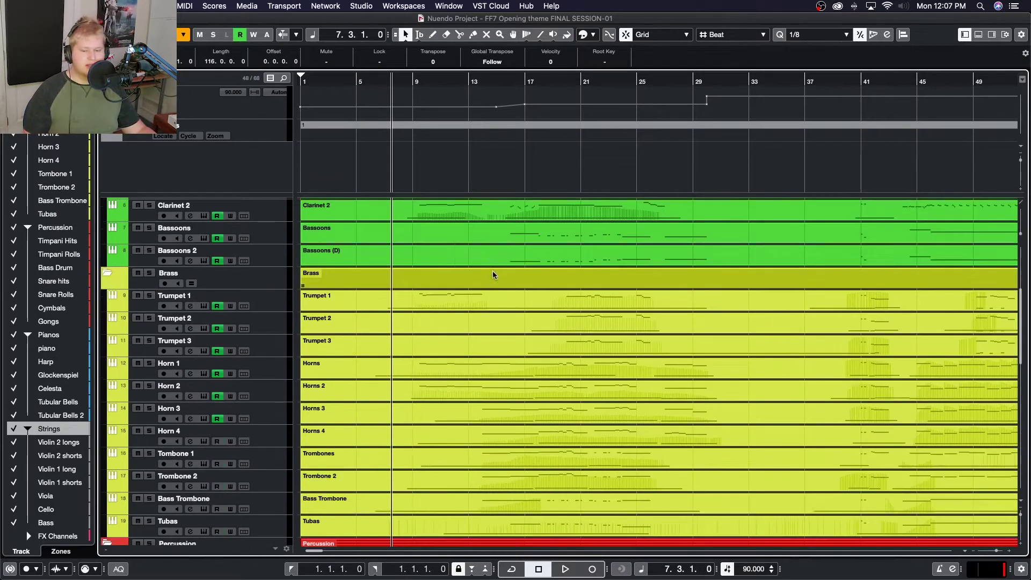
pyautogui.click(452, 291)
pyautogui.scroll(5, 568, 314)
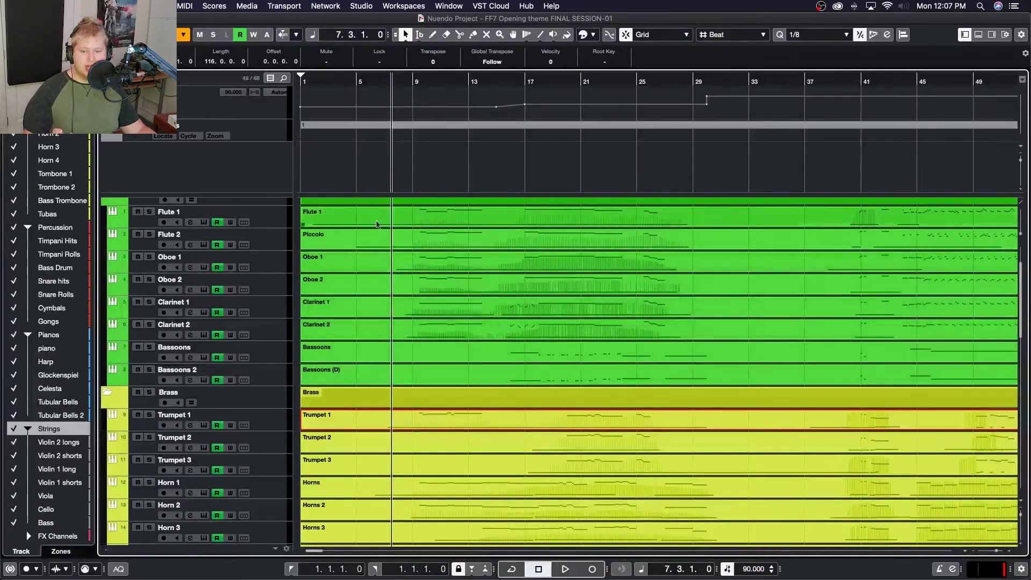
pyautogui.scroll(-5, 475, 285)
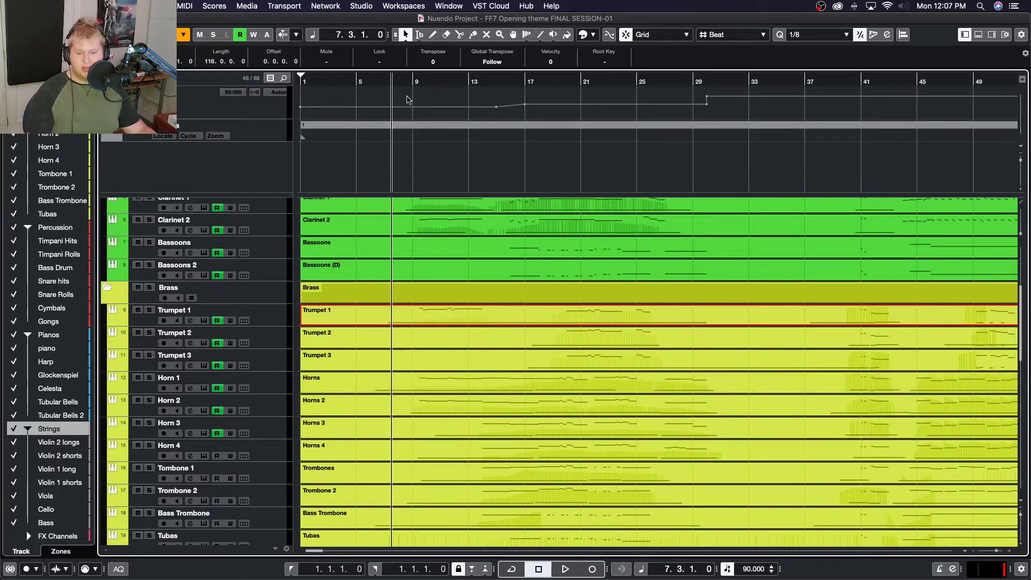
# - Solo the Brass folder and play it from bar 9, stopping after a short passage
pyautogui.click(403, 81)
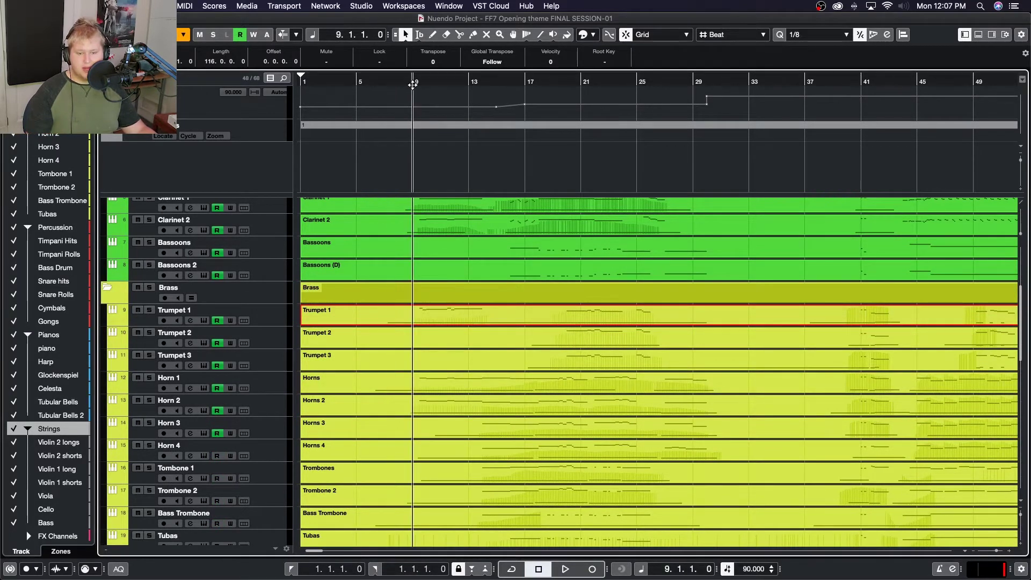
pyautogui.click(149, 287)
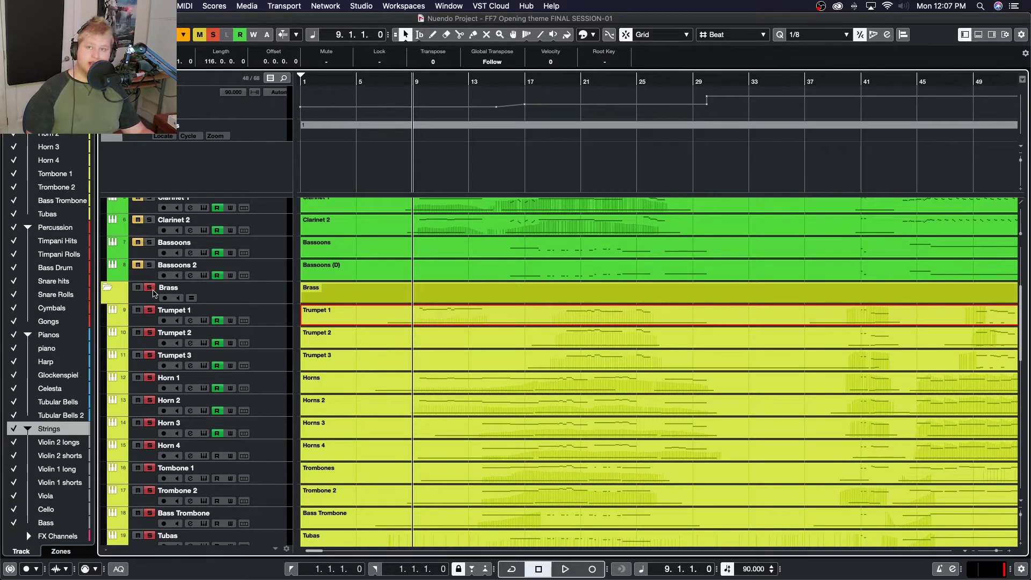
pyautogui.click(565, 569)
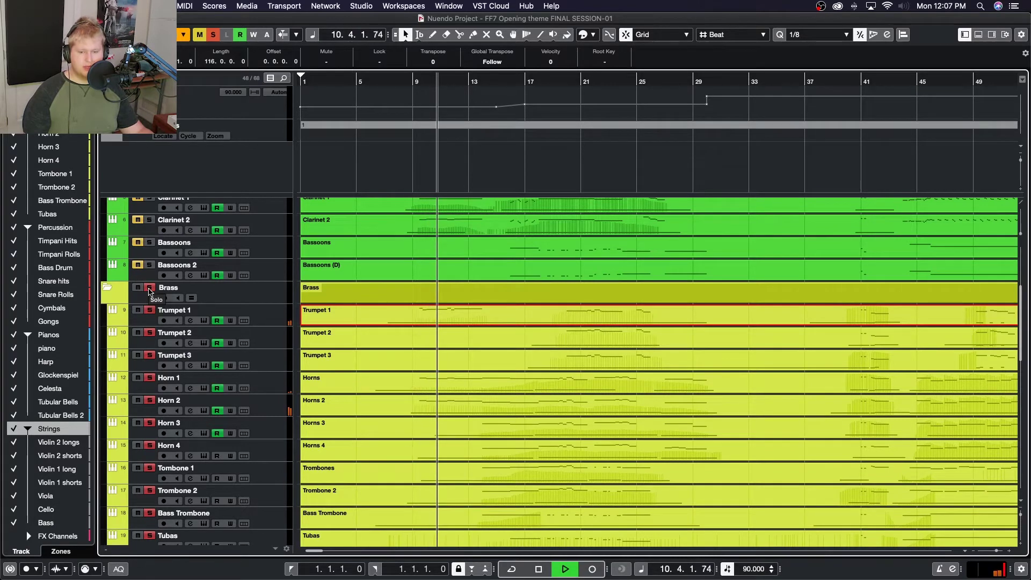
pyautogui.press('space')
# - Add the Winds folder to the solo and play winds and brass together from bar 9, stopping after a few bars
pyautogui.scroll(4, 508, 291)
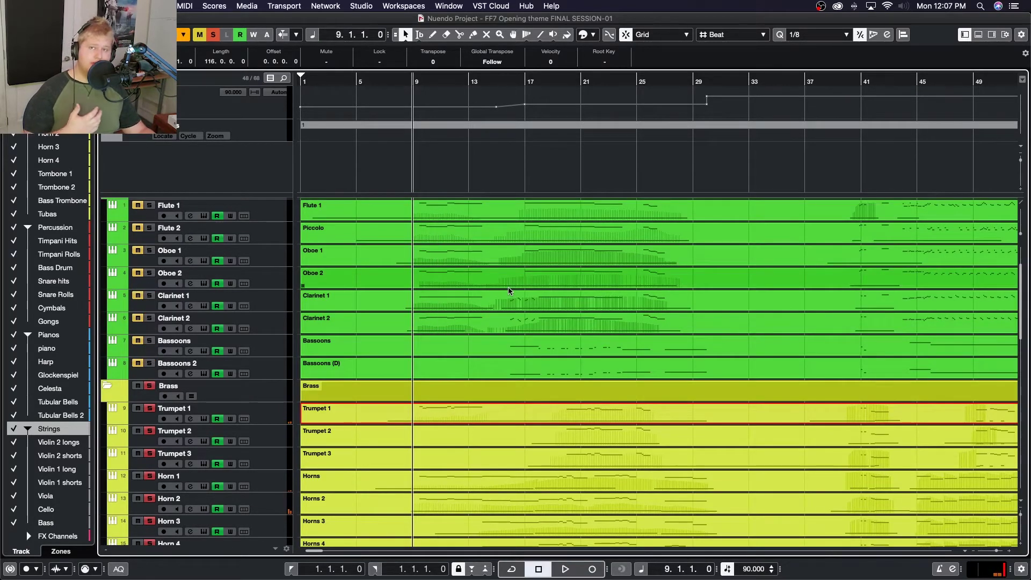
pyautogui.scroll(3, 279, 258)
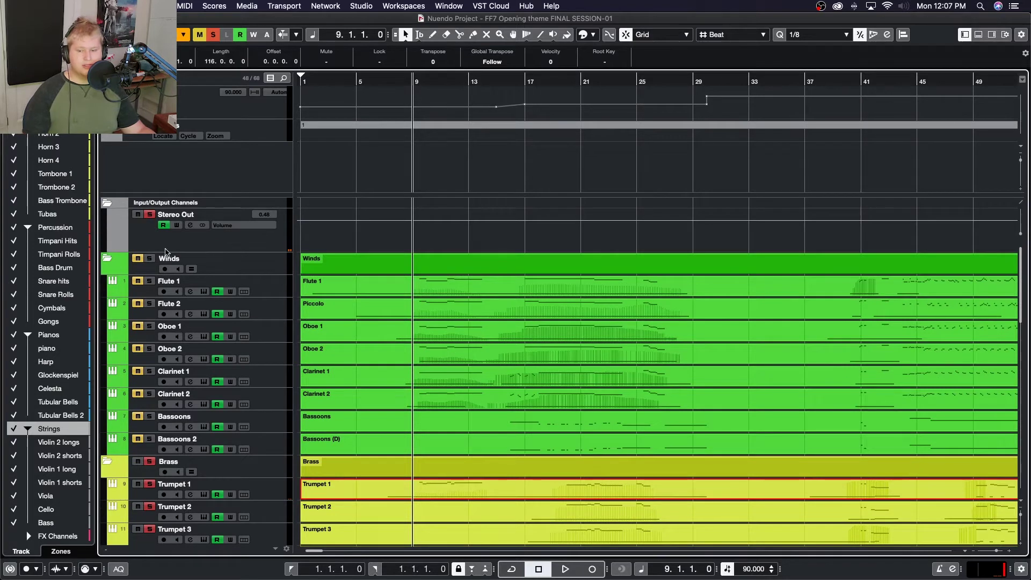
pyautogui.click(150, 258)
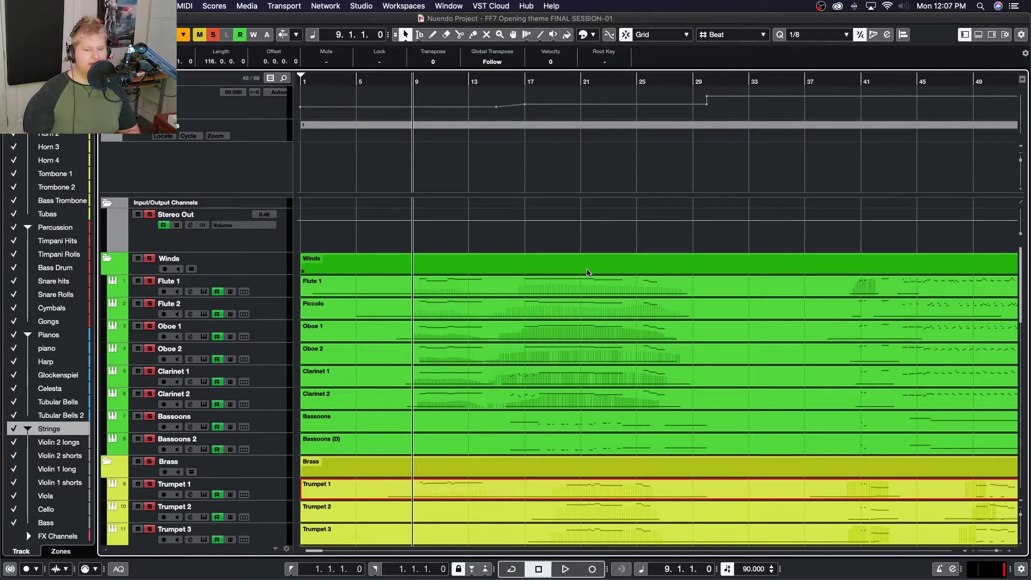
pyautogui.press('space')
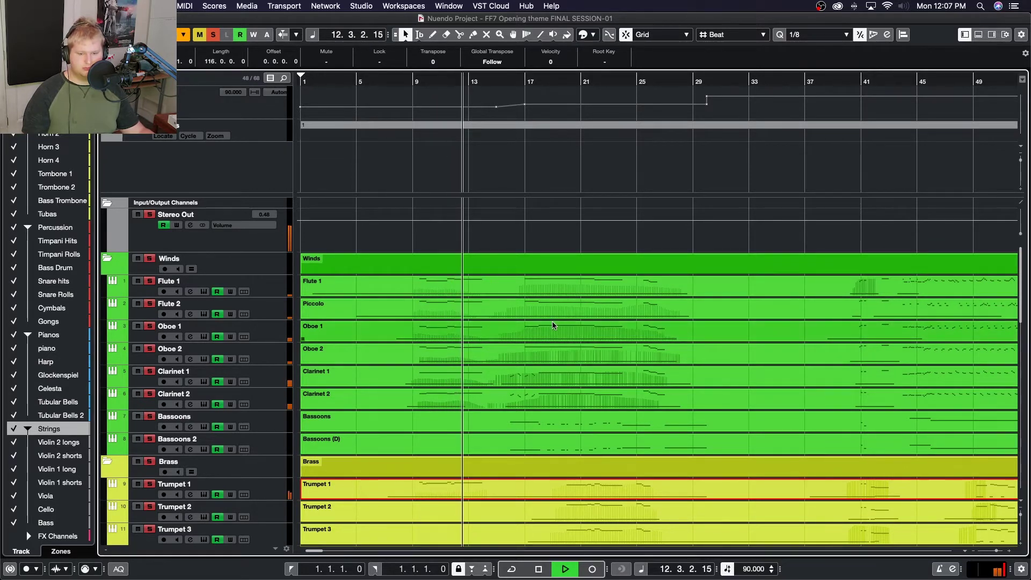
pyautogui.press('space')
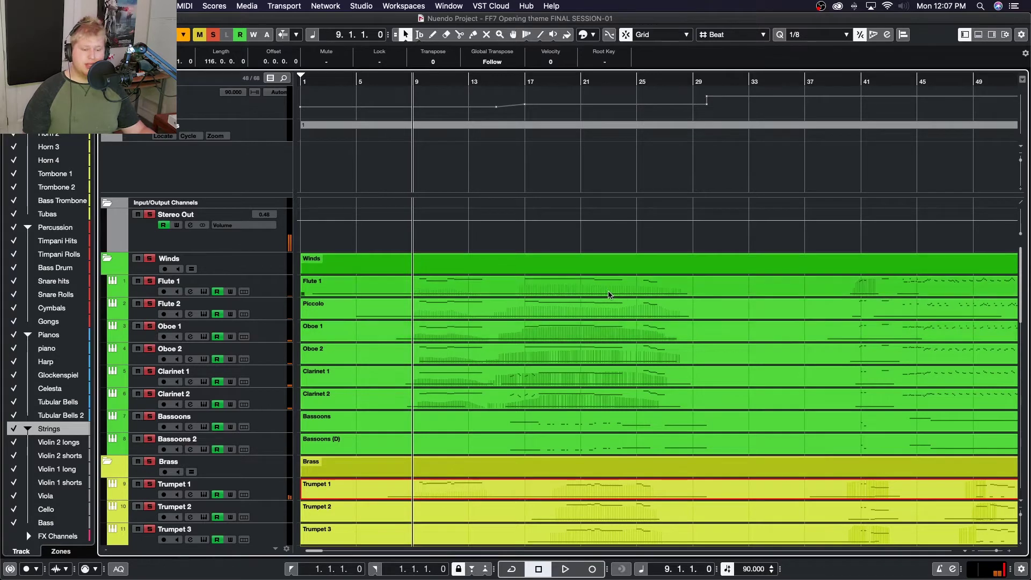
# - Examine how the soloed wind and brass parts continue through to the end of the arrangement
pyautogui.hscroll(3, 608, 295)
pyautogui.scroll(-2, 609, 294)
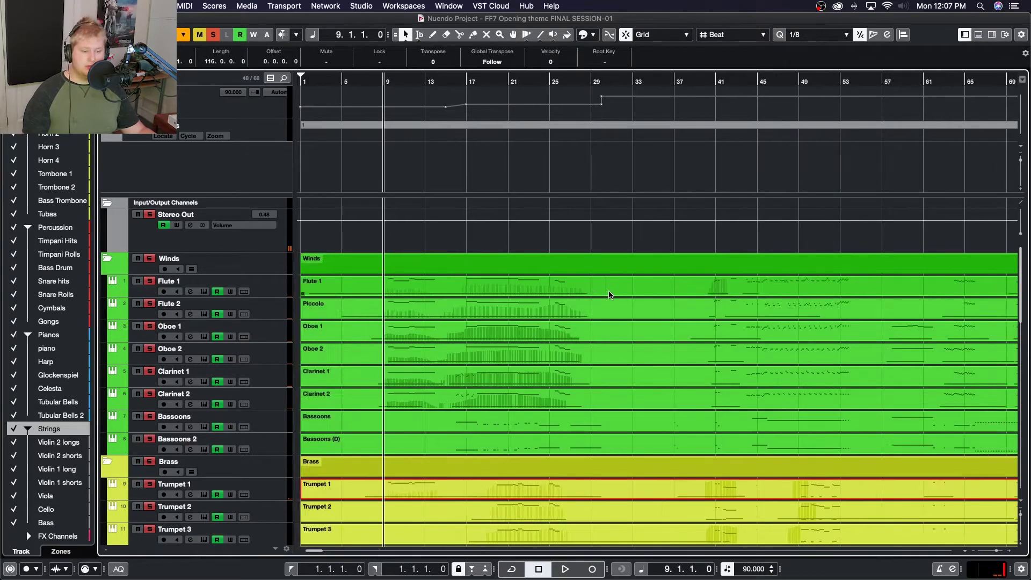
pyautogui.hscroll(5, 609, 294)
pyautogui.scroll(-2, 609, 294)
pyautogui.hscroll(6, 609, 295)
pyautogui.scroll(-2, 609, 294)
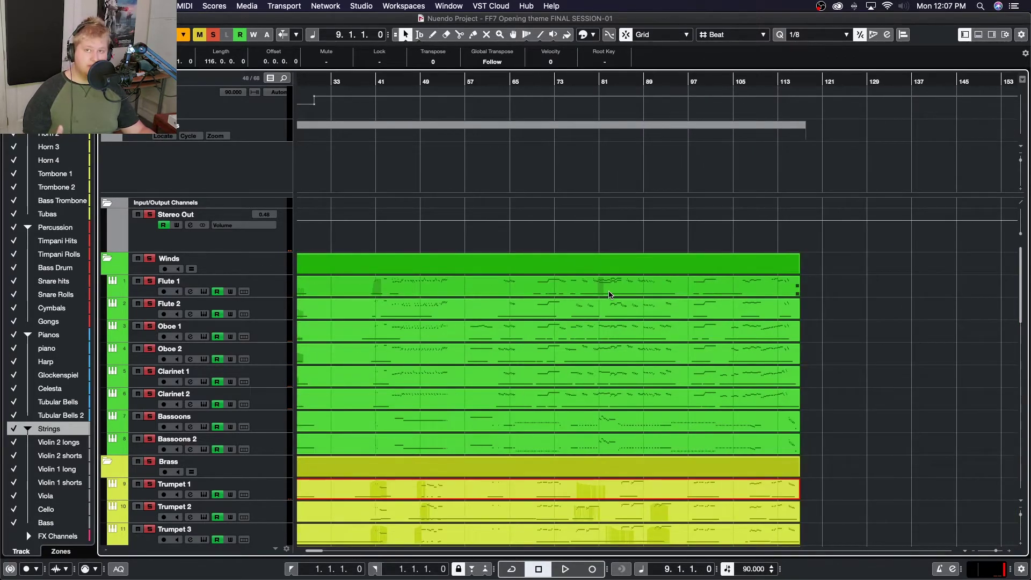
pyautogui.hscroll(-5, 609, 294)
pyautogui.scroll(2, 405, 261)
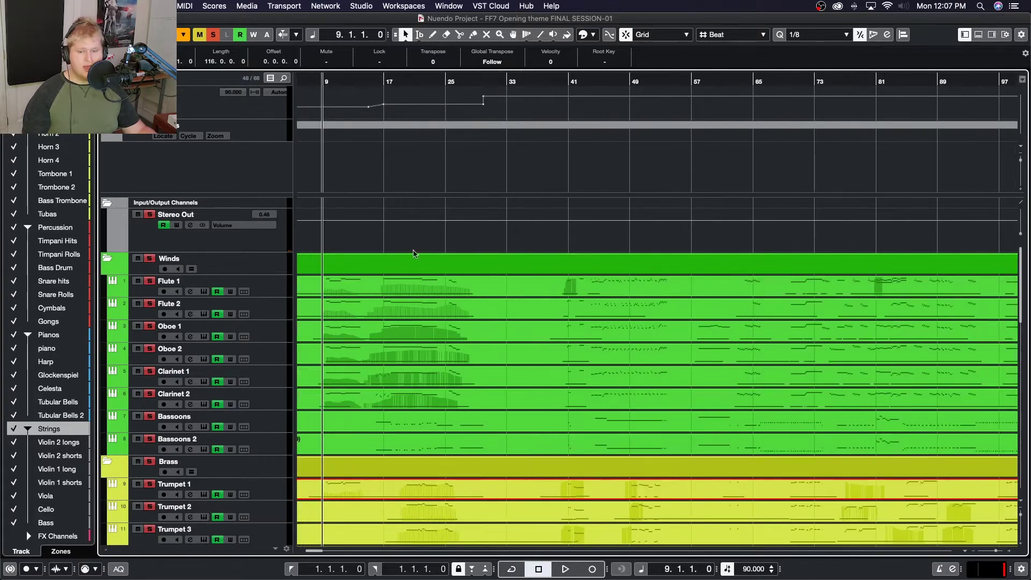
# - Play the soloed winds and brass from bar 16, beat 4 while viewing the tracks of both sections
pyautogui.click(382, 81)
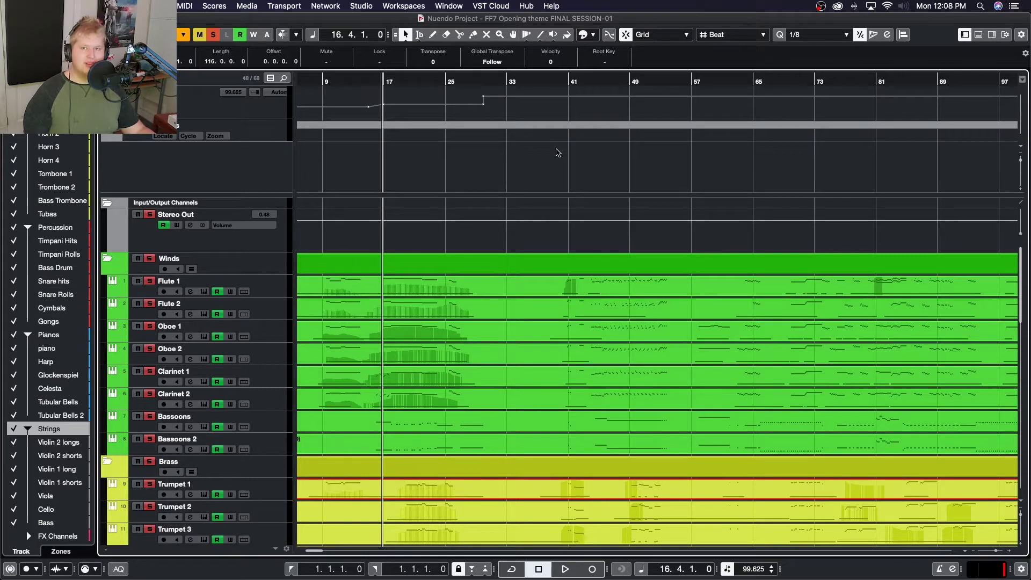
pyautogui.press('space')
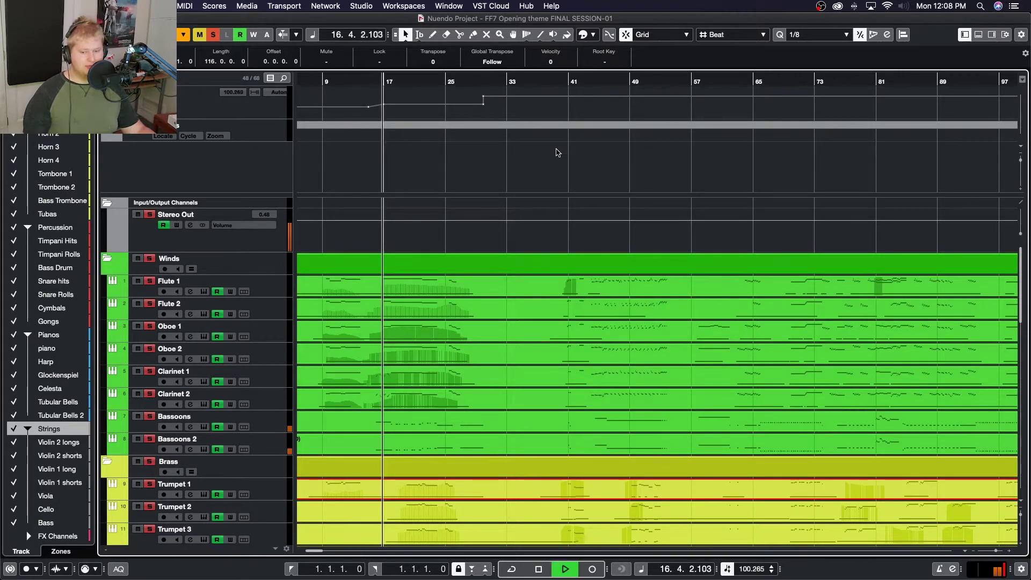
pyautogui.scroll(-5, 533, 308)
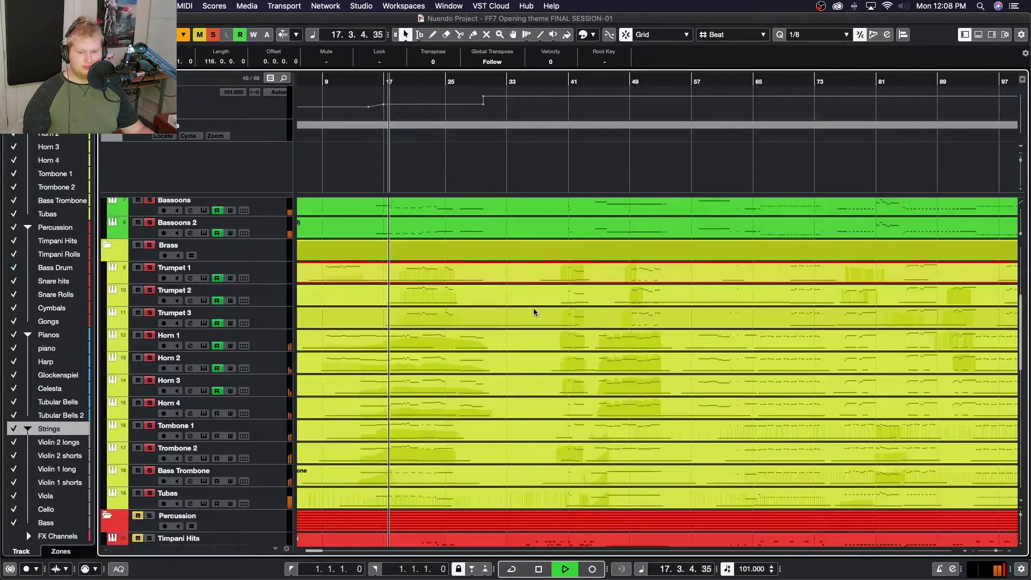
pyautogui.scroll(5, 533, 308)
pyautogui.hscroll(-2, 533, 308)
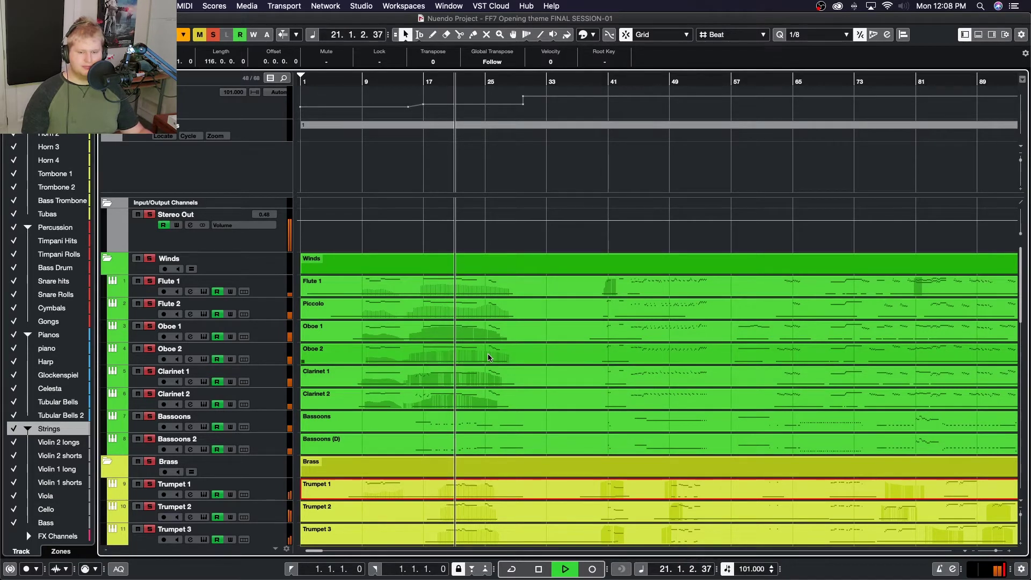
# - Stop playback and open the Piccolo part in the editor
pyautogui.press('space')
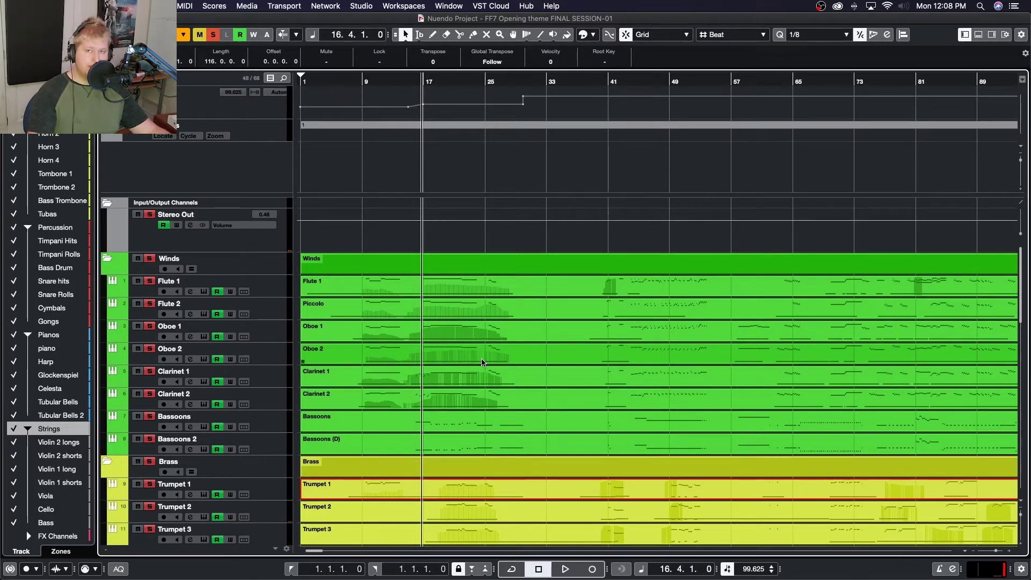
pyautogui.click(527, 295)
pyautogui.doubleClick(527, 295)
pyautogui.rightClick(523, 305)
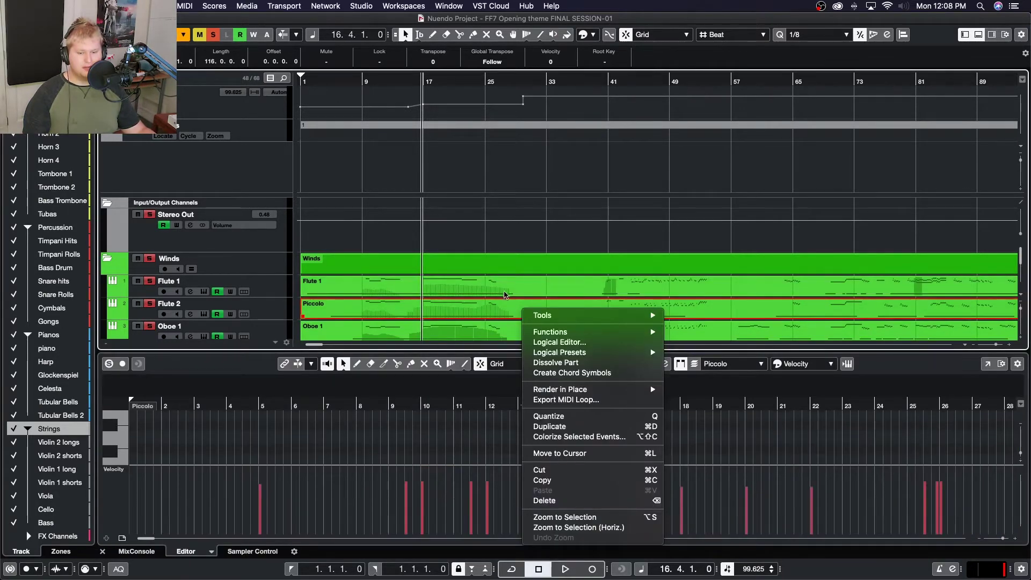
# - Select the parts from Flute 1 through Clarinet 2 and open them together in a separate Key Editor window
pyautogui.click(503, 294)
pyautogui.keyDown('shift'); pyautogui.click(498, 317); pyautogui.keyUp('shift')
pyautogui.keyDown('shift'); pyautogui.click(497, 322); pyautogui.keyUp('shift')
pyautogui.scroll(-5, 537, 280)
pyautogui.keyDown('shift'); pyautogui.click(494, 256); pyautogui.keyUp('shift')
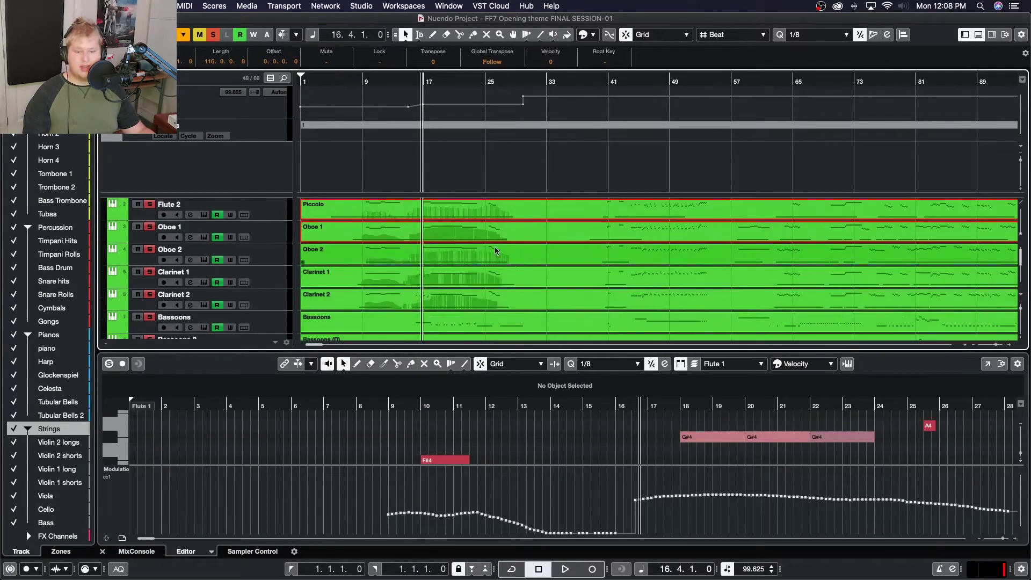
pyautogui.keyDown('shift'); pyautogui.click(481, 278); pyautogui.keyUp('shift')
pyautogui.keyDown('shift'); pyautogui.click(483, 299); pyautogui.keyUp('shift')
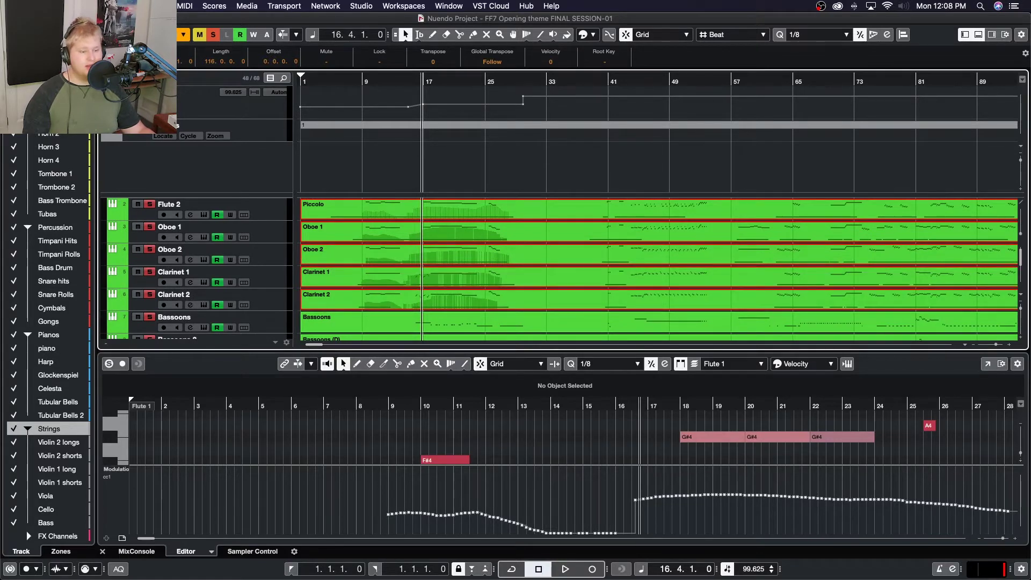
pyautogui.click(987, 364)
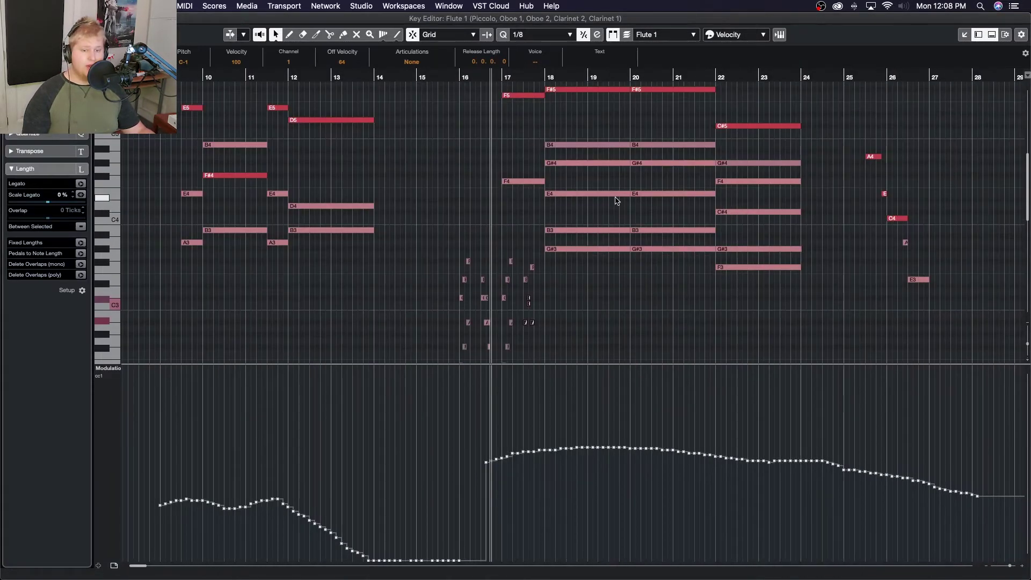
# - Select the highest notes of the chords from bar 18 to bar 22, the two F#5 notes
pyautogui.moveTo(571, 154); pyautogui.dragTo(717, 165)
pyautogui.scroll(4, 593, 216)
pyautogui.click(585, 219)
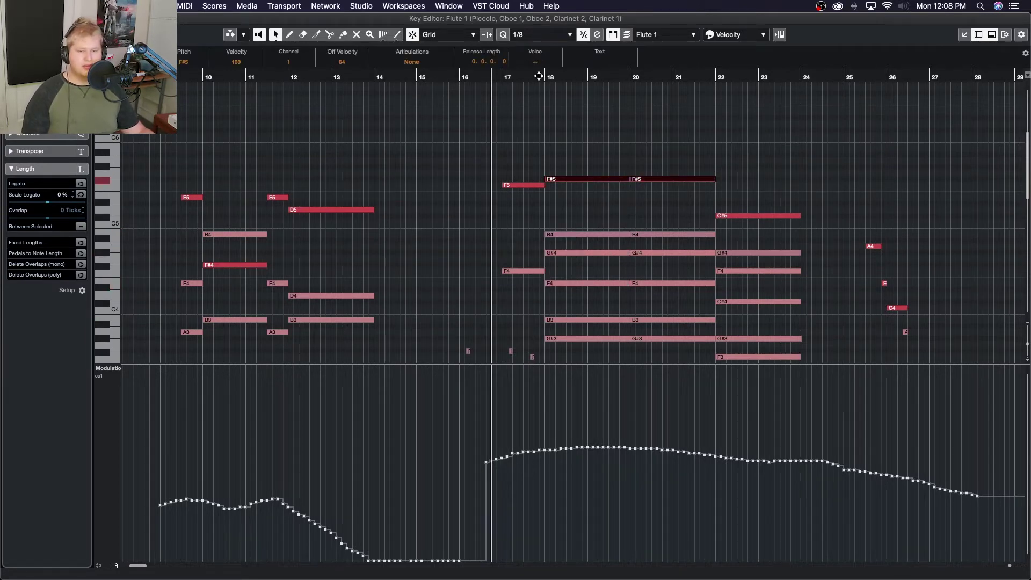
# - Play the combined wind notes from bar 18 in the Key Editor and clear the note selection
pyautogui.click(497, 80)
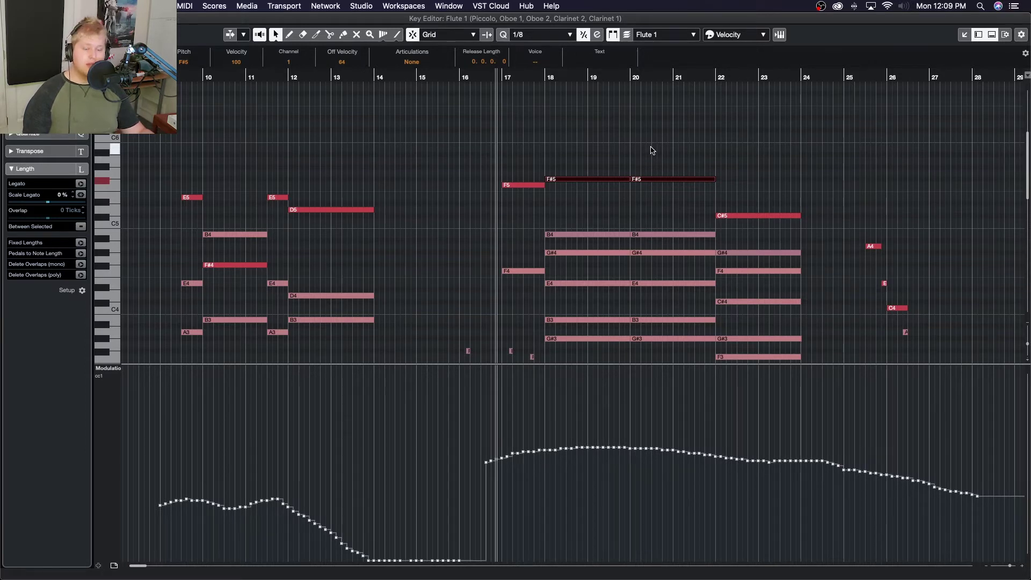
pyautogui.click(543, 79)
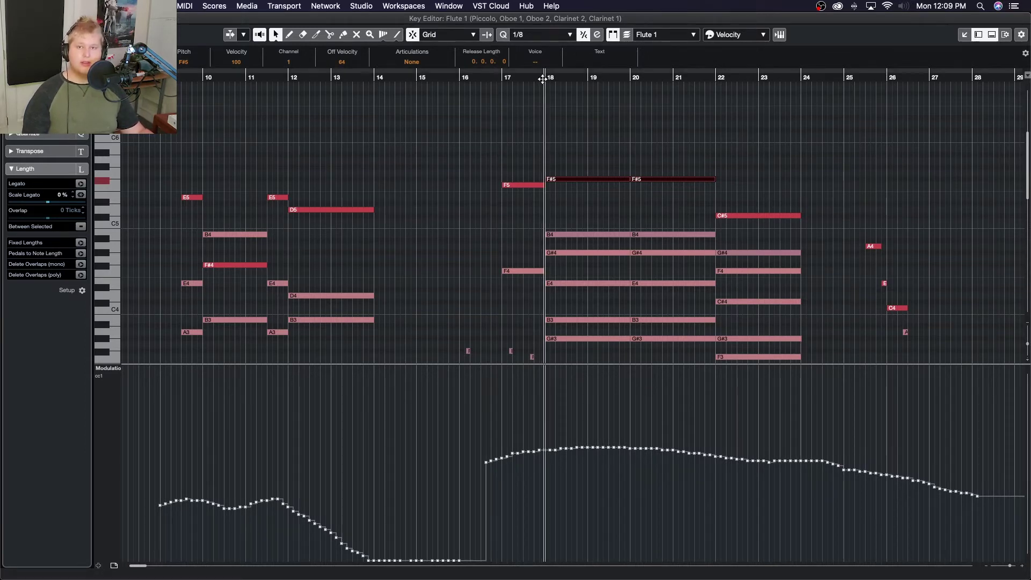
pyautogui.press('space')
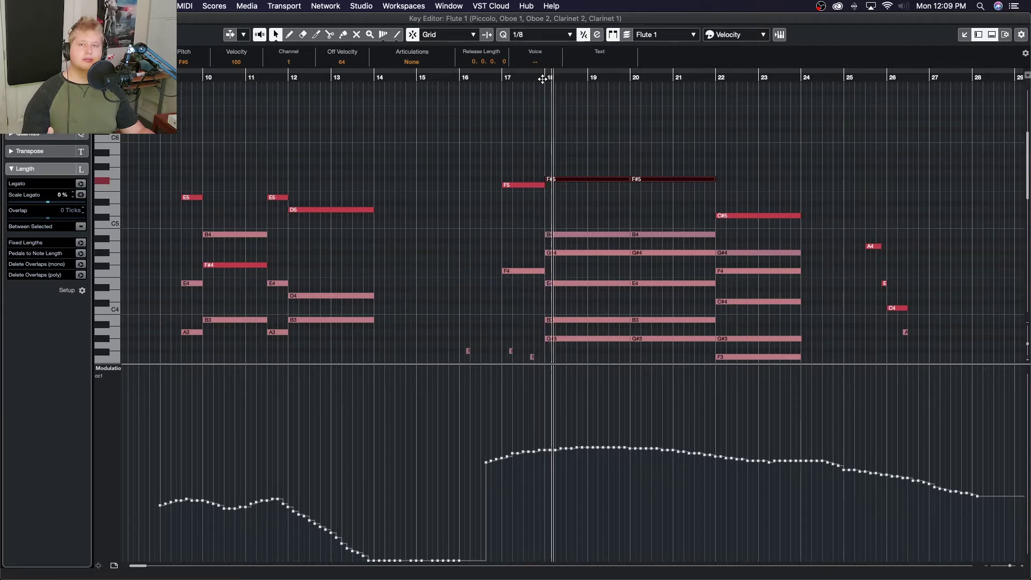
pyautogui.click(529, 172)
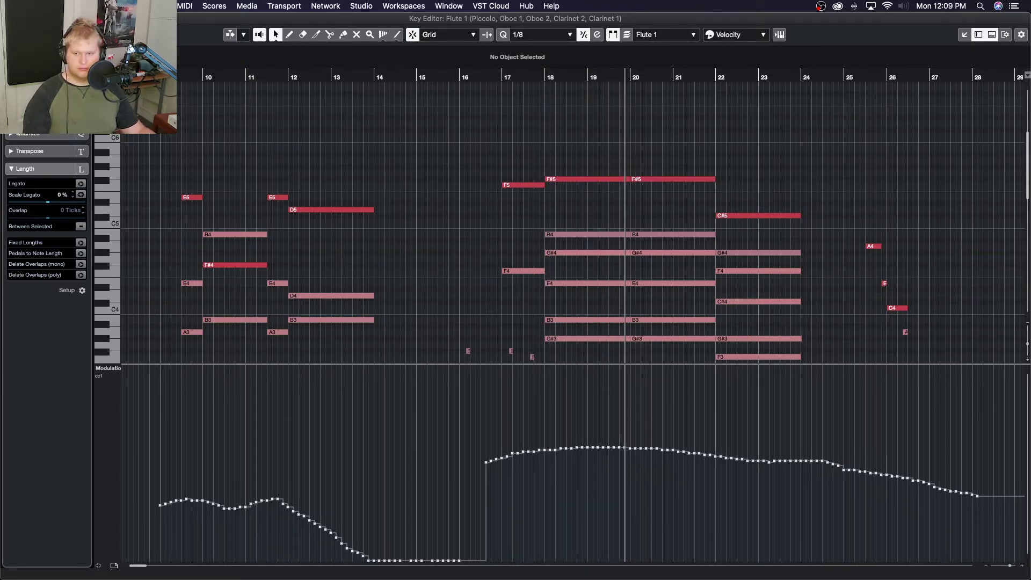
# - Close the Key Editor window, return to the full project view and stop playback
pyautogui.click(7, 18)
pyautogui.click(410, 264)
pyautogui.doubleClick(410, 264)
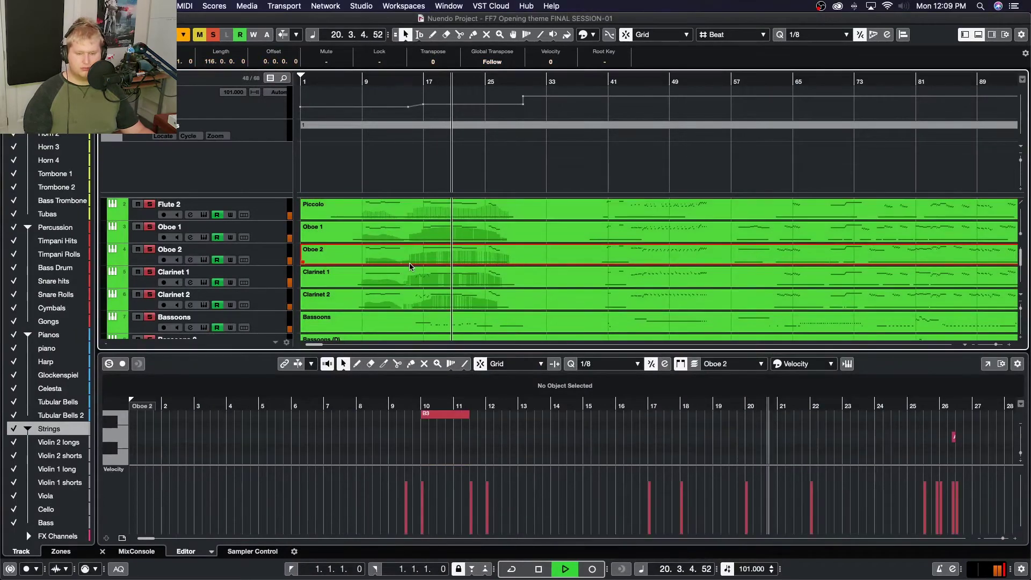
pyautogui.press('space')
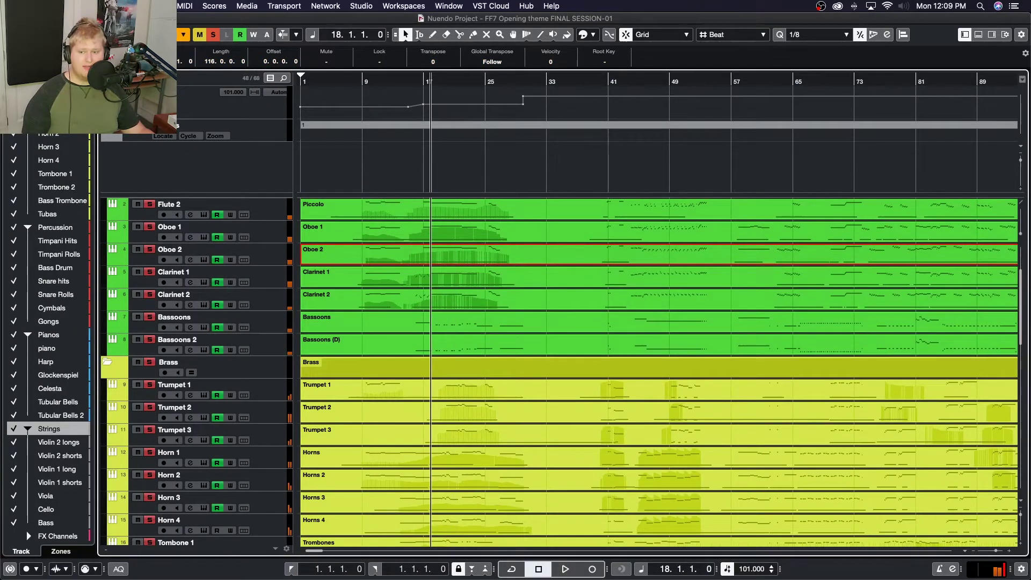
# - Mute the Winds folder and play the passage from bar 18 without winds, stopping after a few bars
pyautogui.scroll(3, 143, 204)
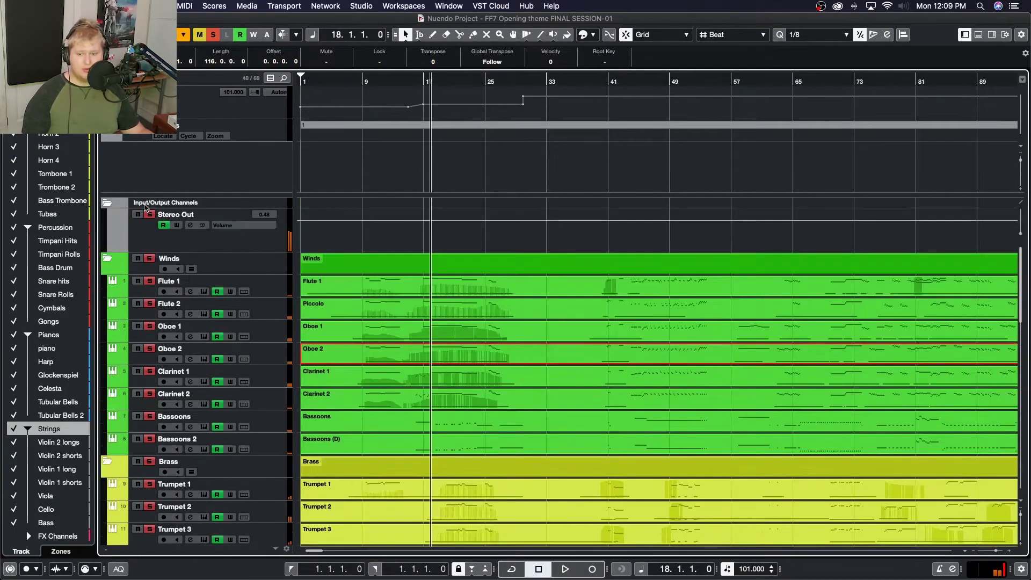
pyautogui.click(138, 258)
pyautogui.press('space')
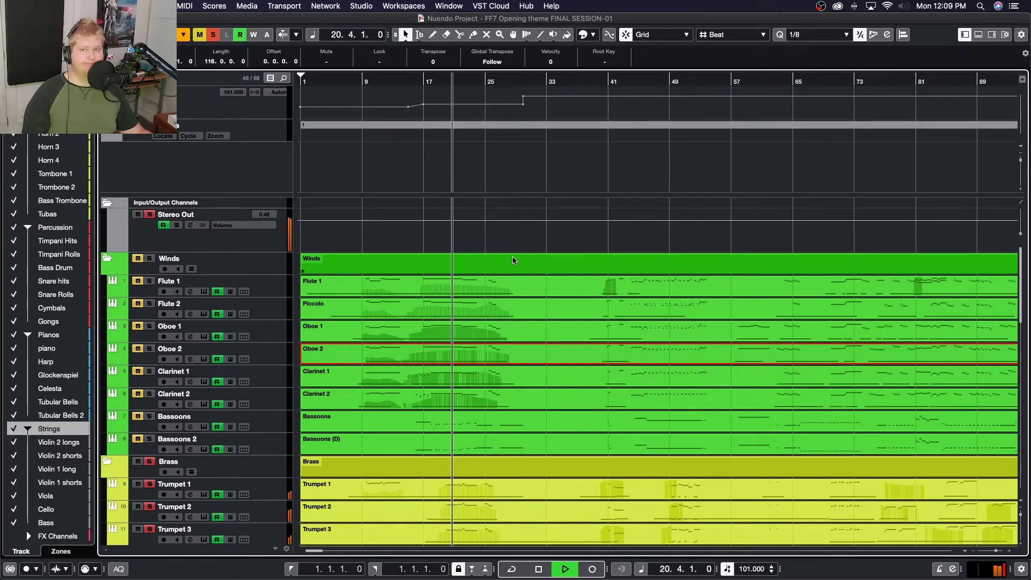
pyautogui.press('space')
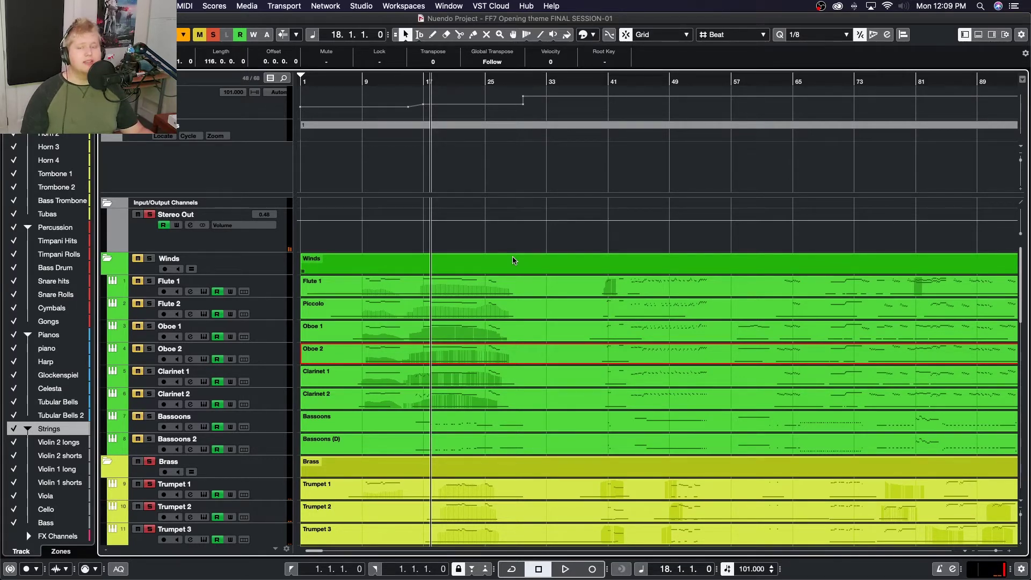
# - Add the Strings, Percussion and Pianos folders to the solo and play from bar 18 with the winds still muted
pyautogui.scroll(-15, 301, 300)
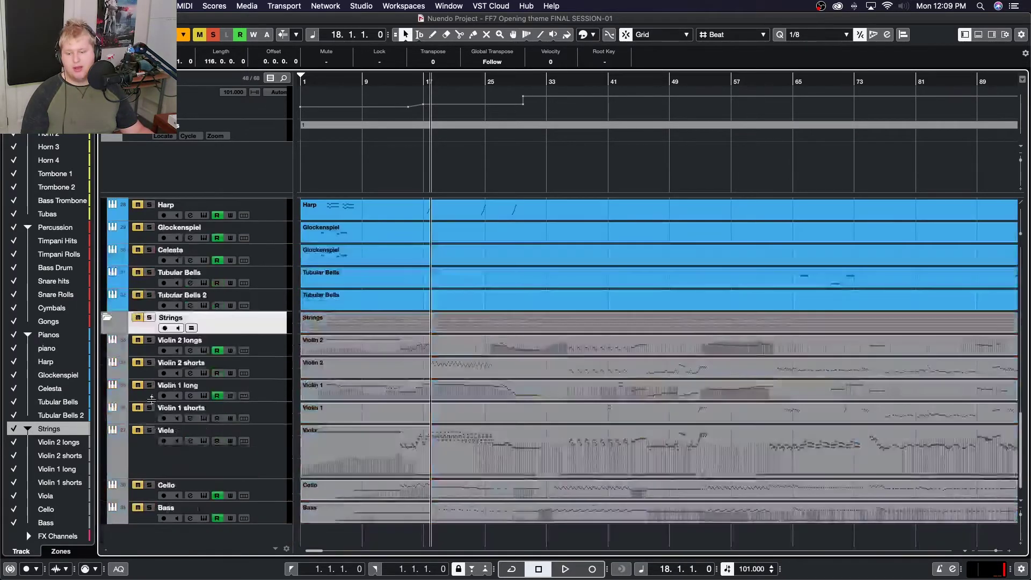
pyautogui.click(150, 317)
pyautogui.scroll(15, 153, 317)
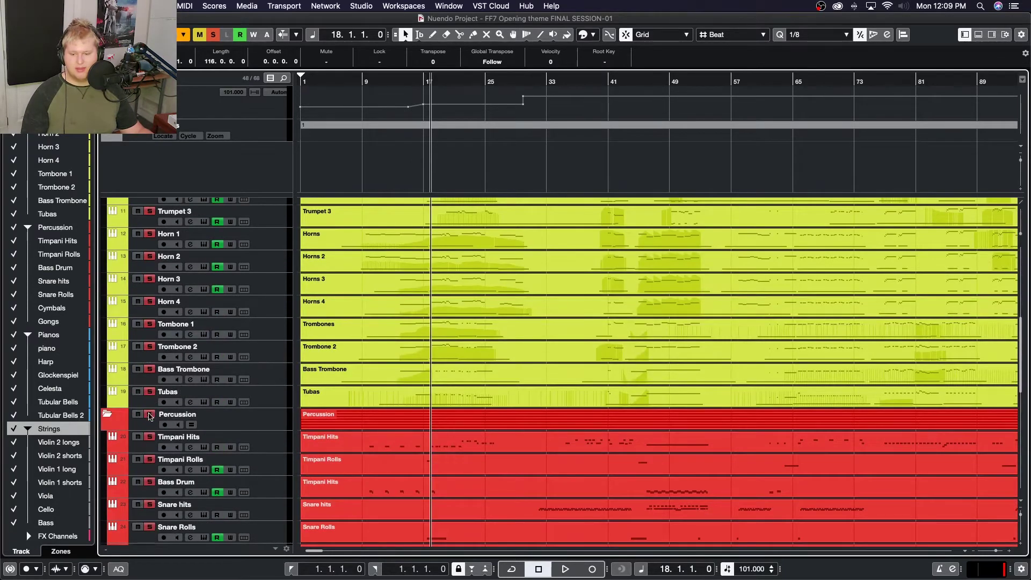
pyautogui.click(149, 414)
pyautogui.scroll(-8, 151, 408)
pyautogui.click(150, 395)
pyautogui.scroll(15, 161, 376)
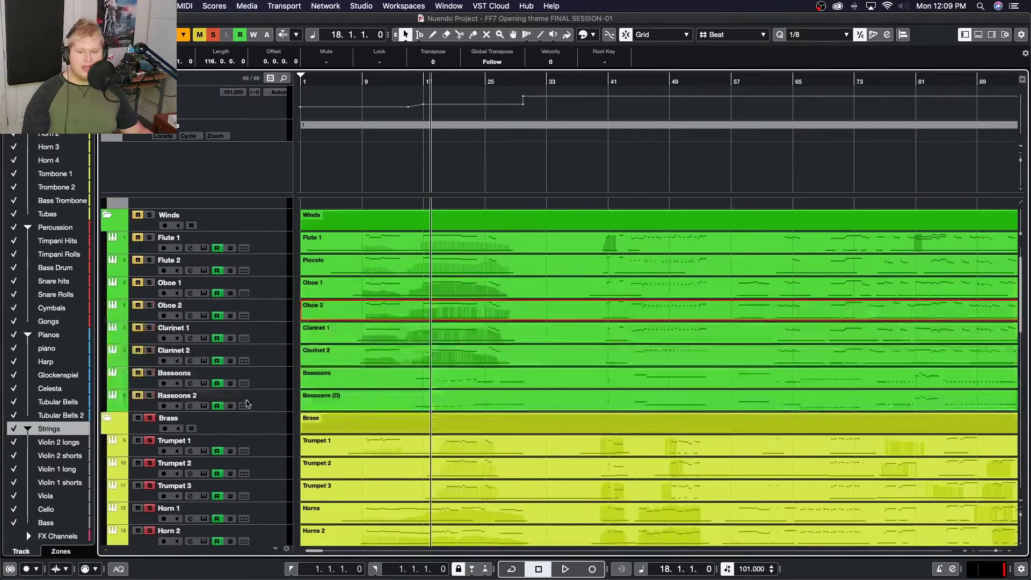
pyautogui.press('space')
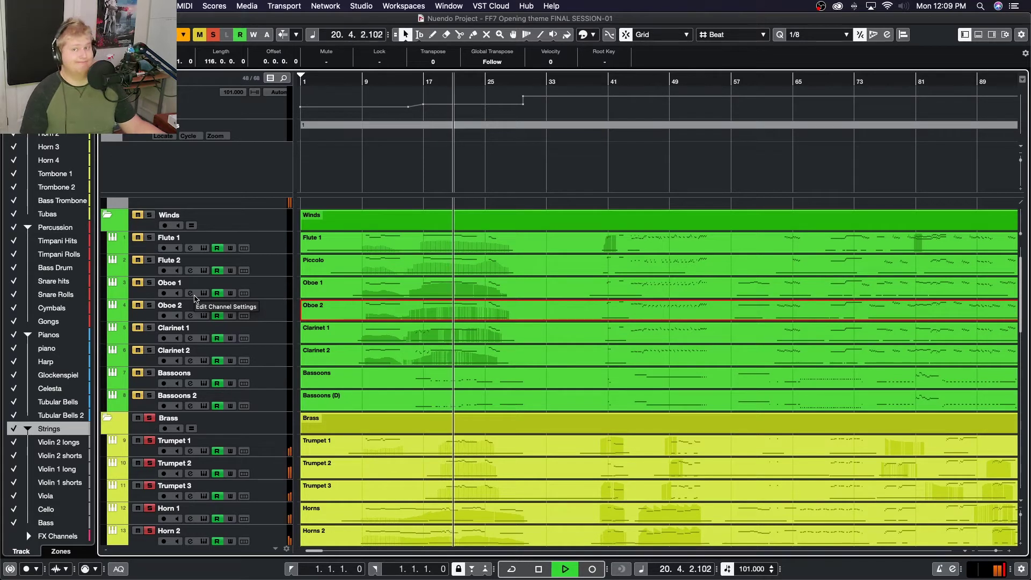
pyautogui.press('space')
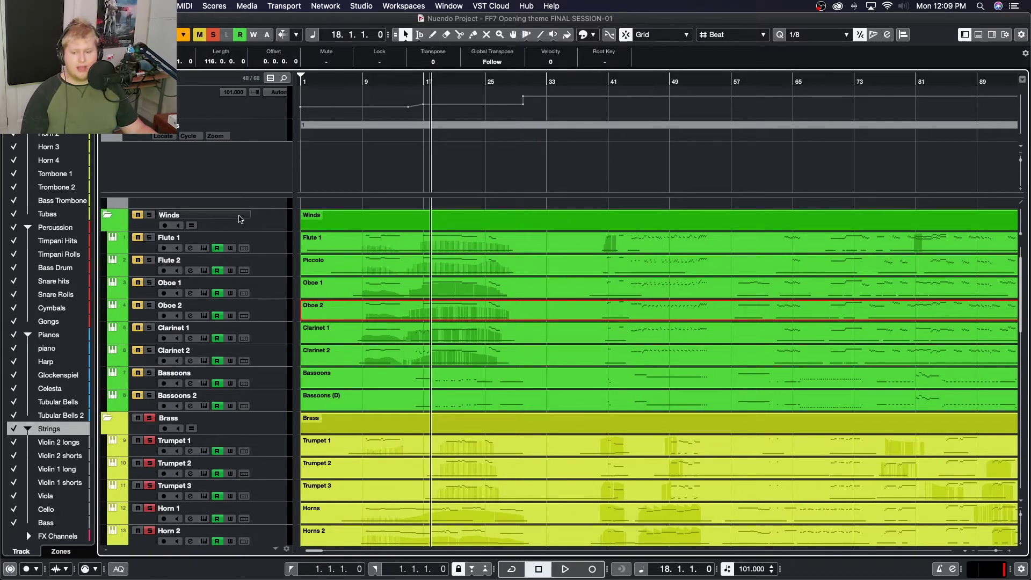
# - Solo the Winds folder again and play the full orchestra from bar 18, stopping after a short passage
pyautogui.click(150, 215)
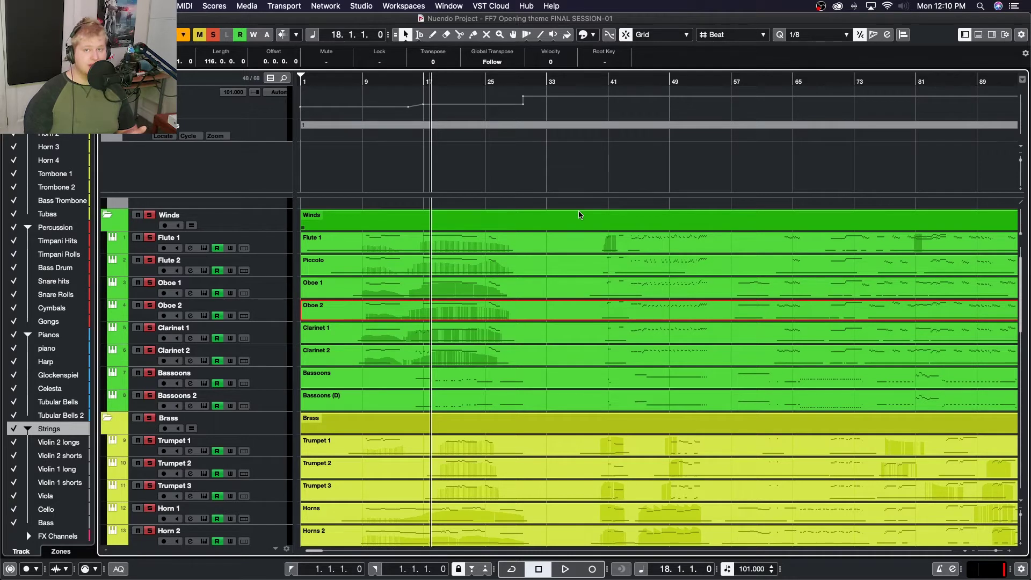
pyautogui.press('space')
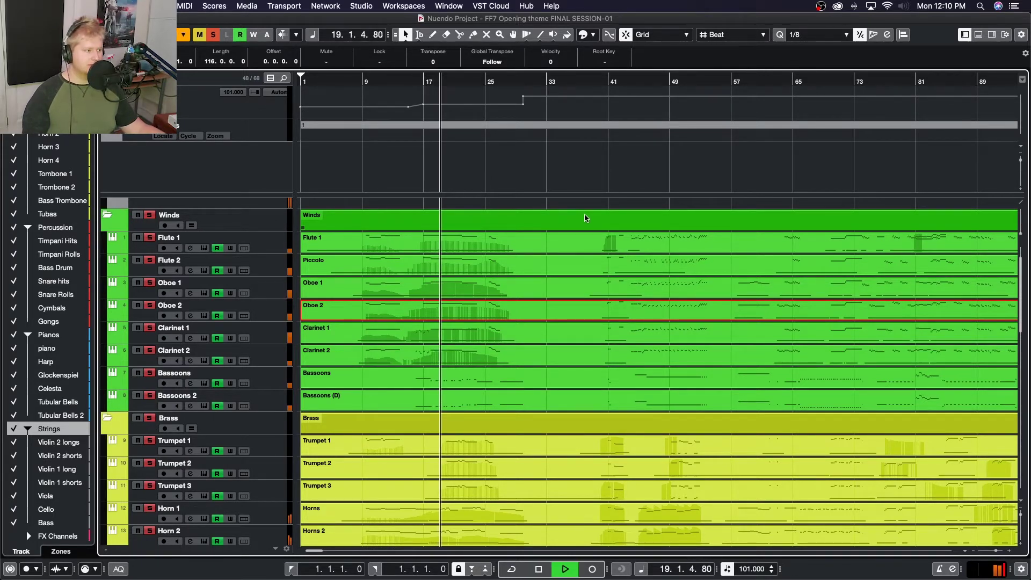
pyautogui.press('space')
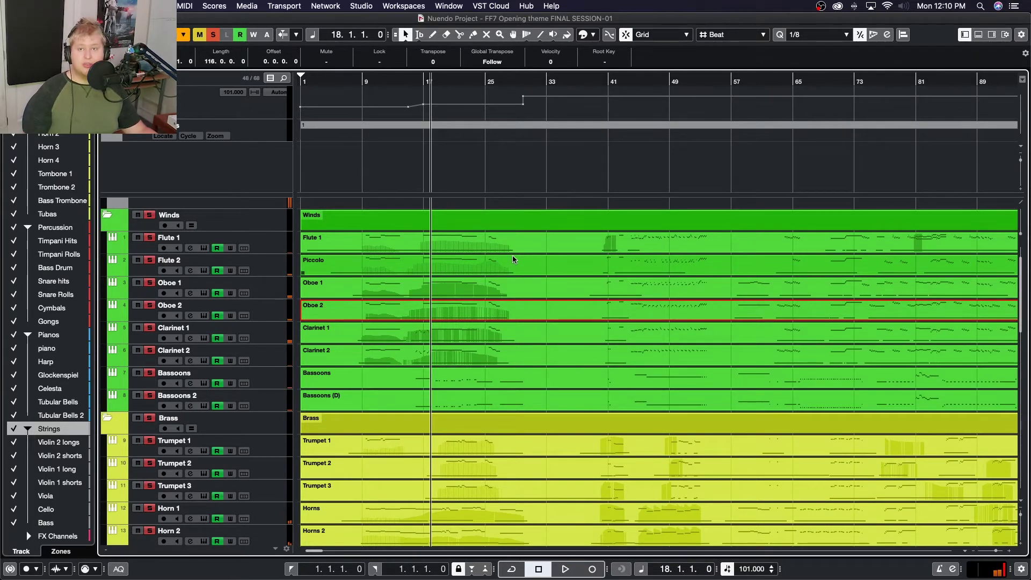
# - View the later part of the arrangement and play the full orchestra from around bar 81 for a few bars
pyautogui.hscroll(4, 521, 253)
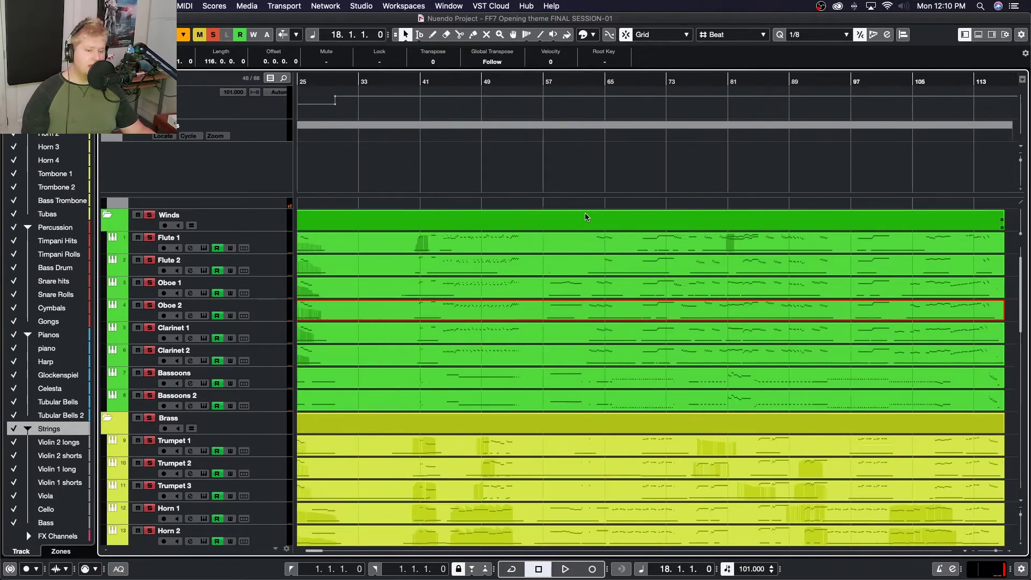
pyautogui.hscroll(3, 585, 216)
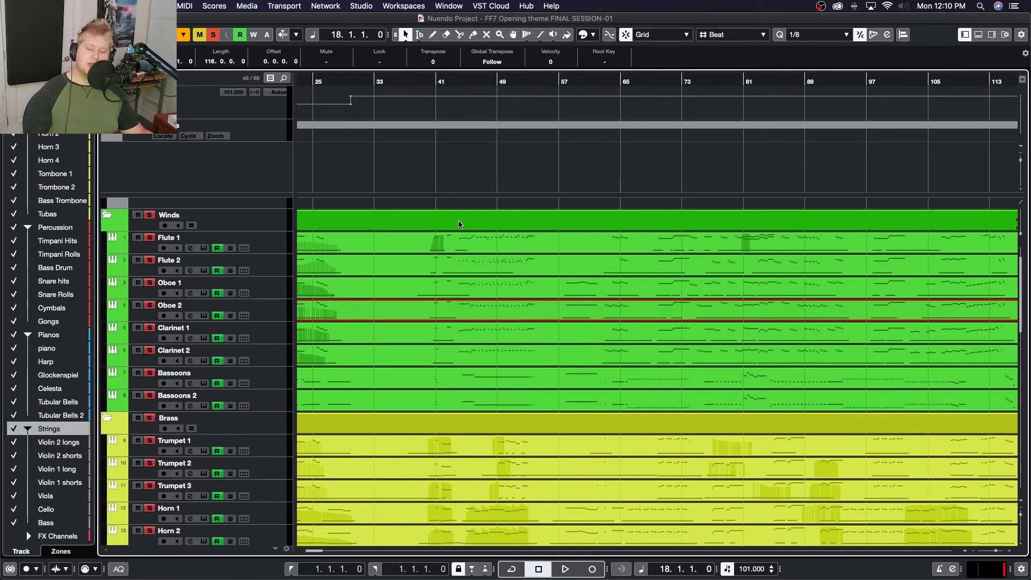
pyautogui.scroll(-3, 459, 220)
pyautogui.scroll(4, 459, 218)
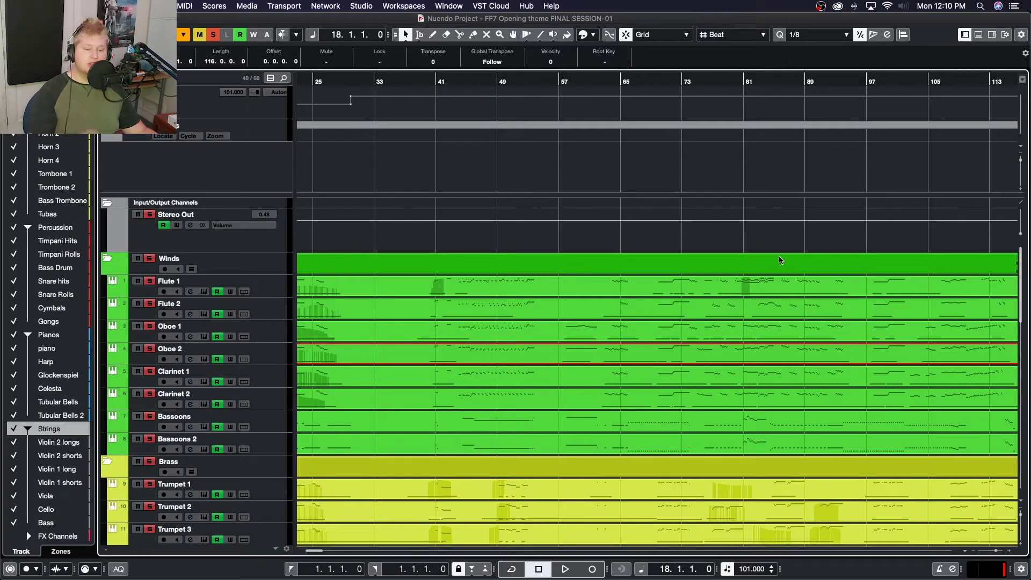
pyautogui.click(747, 82)
pyautogui.press('space')
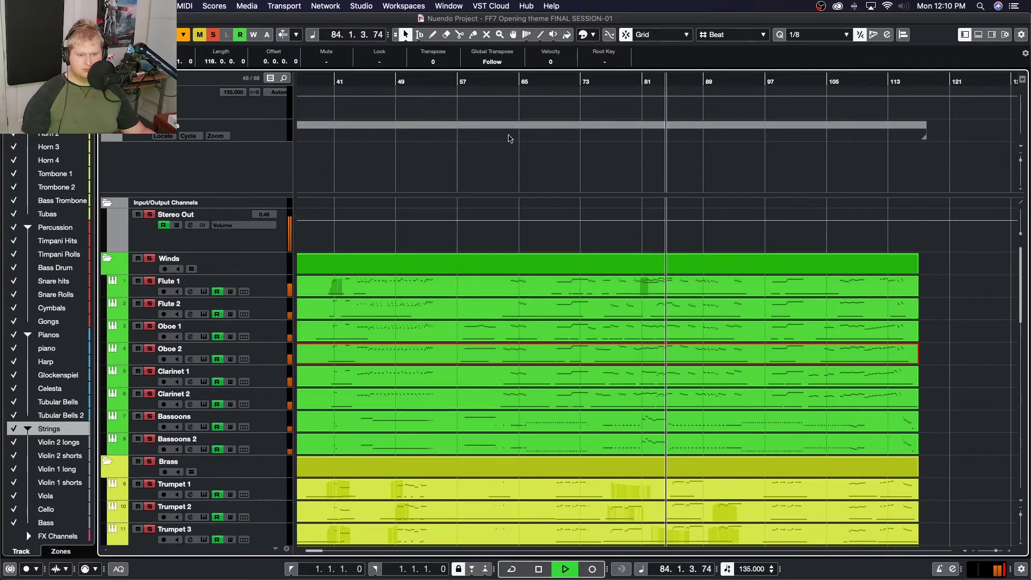
pyautogui.press('space')
# - Switch the time display to seconds and play the full orchestra from 2:20 to beyond 3:05
pyautogui.click(584, 82)
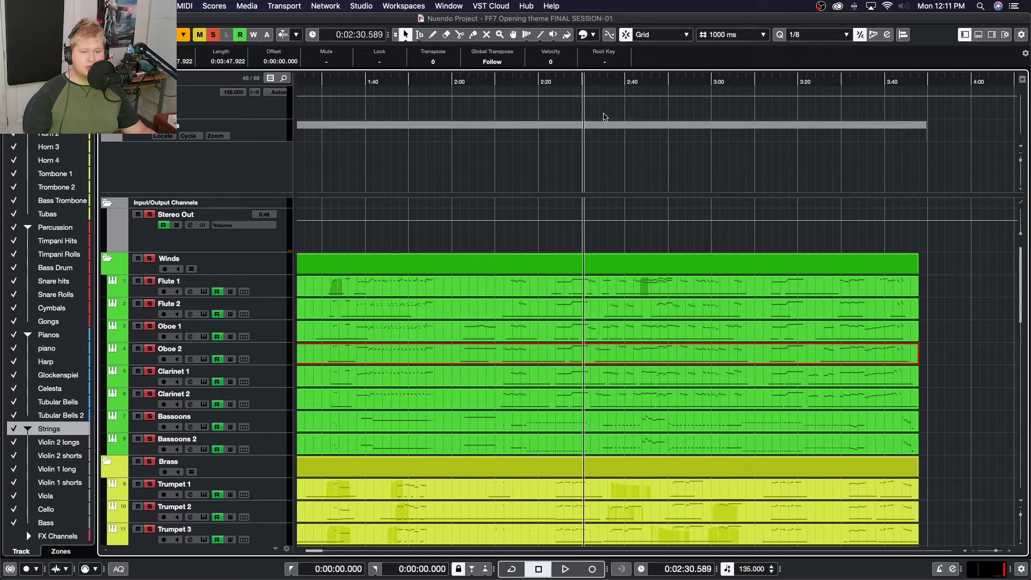
pyautogui.click(539, 81)
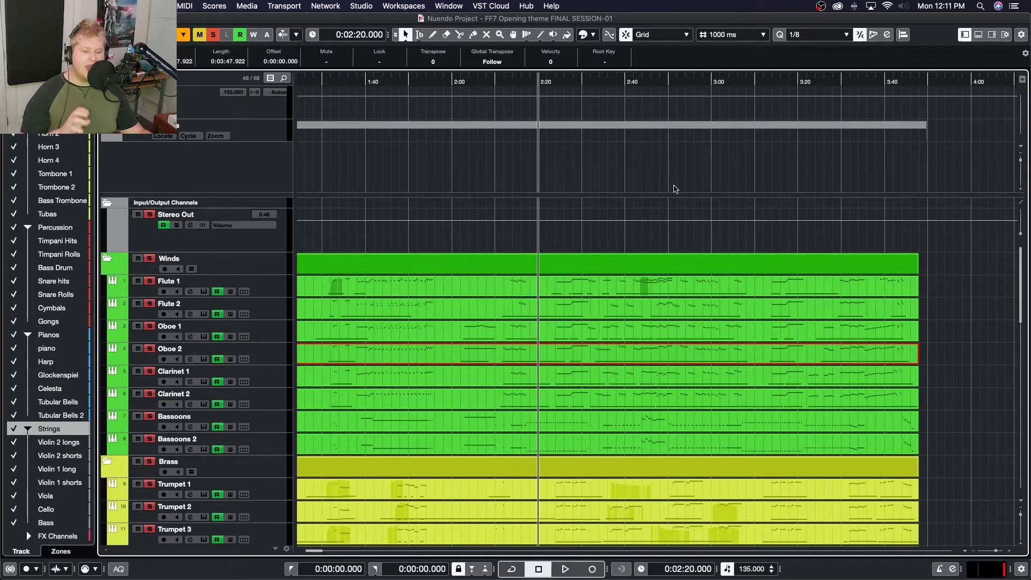
pyautogui.press('space')
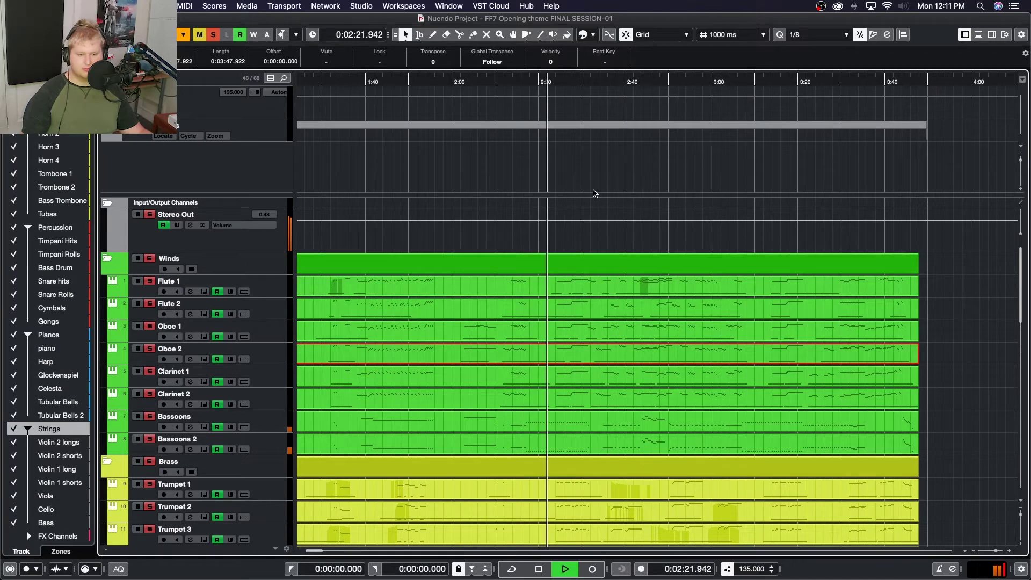
pyautogui.scroll(2, 601, 213)
pyautogui.hscroll(2, 600, 213)
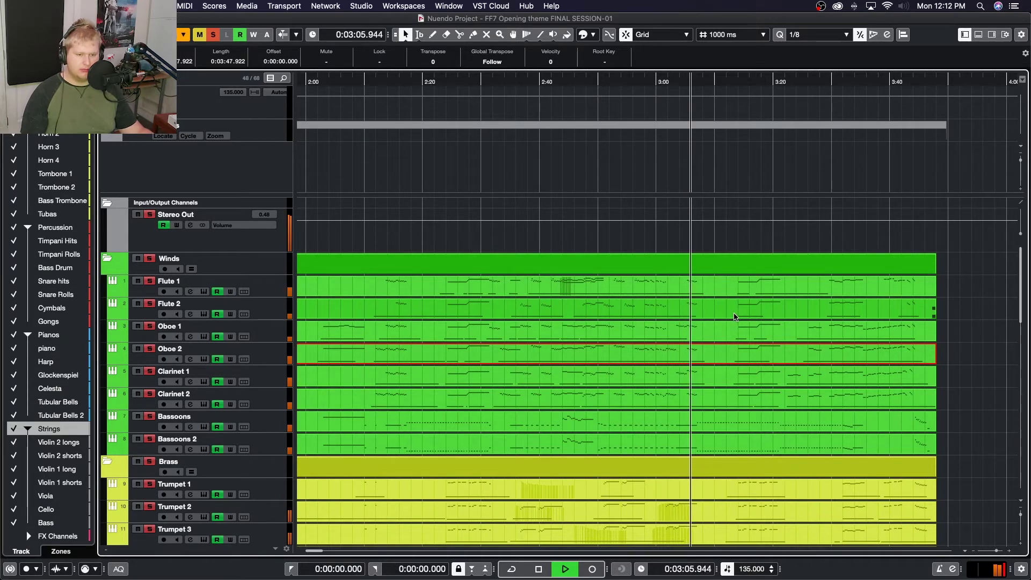
pyautogui.press('space')
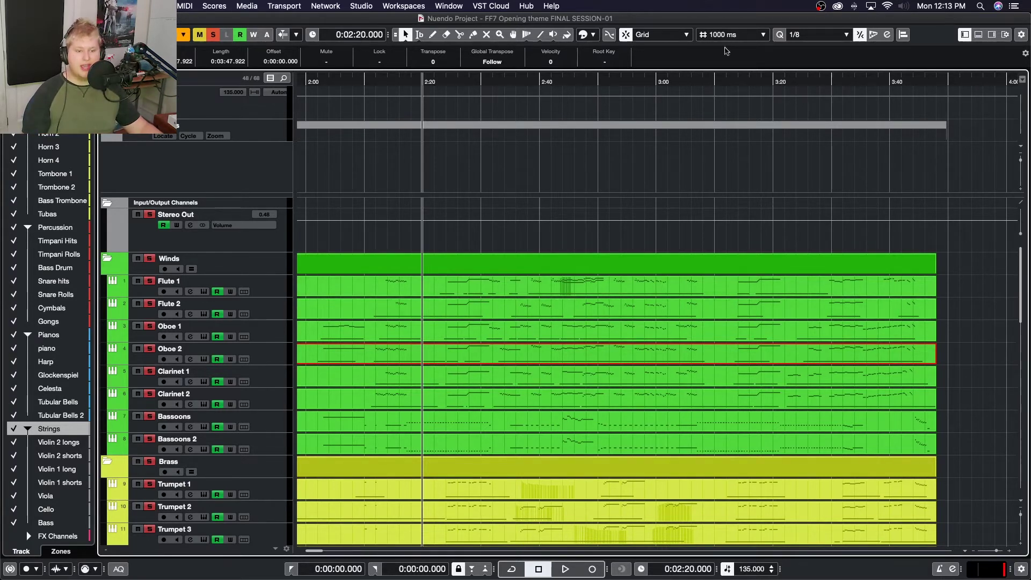
# - Play the full orchestra again from 3:01 and stop playback
pyautogui.click(663, 82)
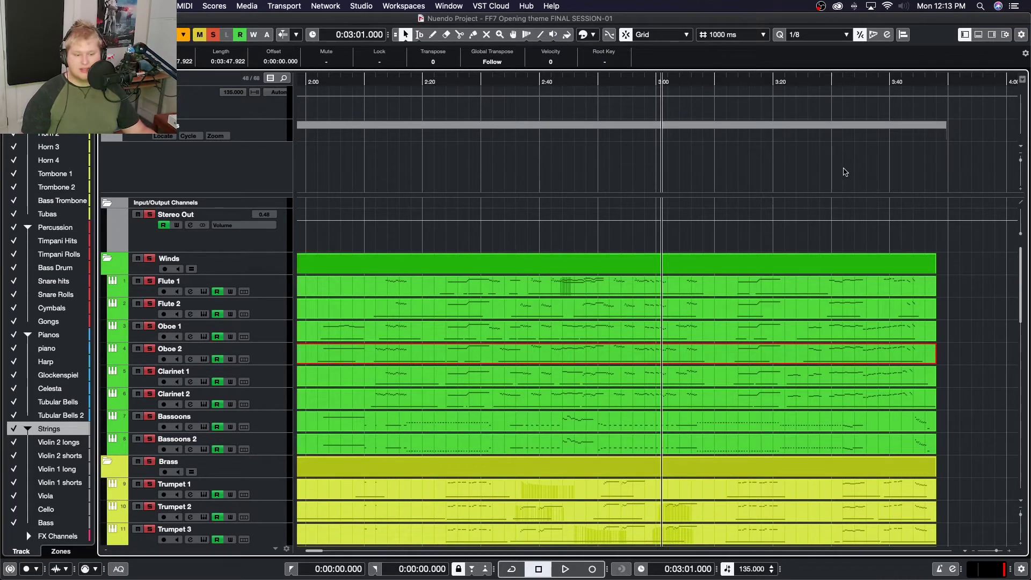
pyautogui.press('space')
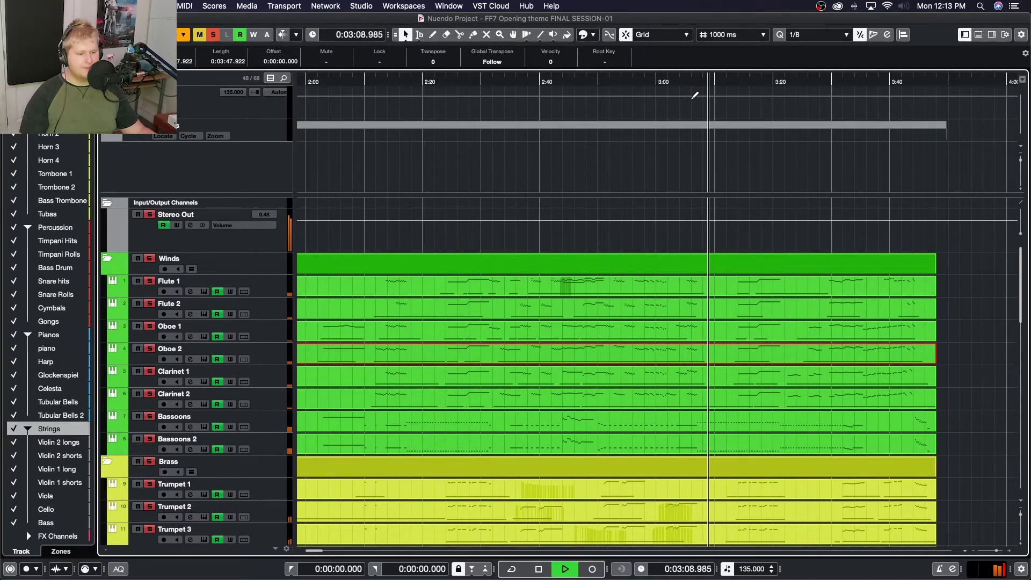
pyautogui.press('space')
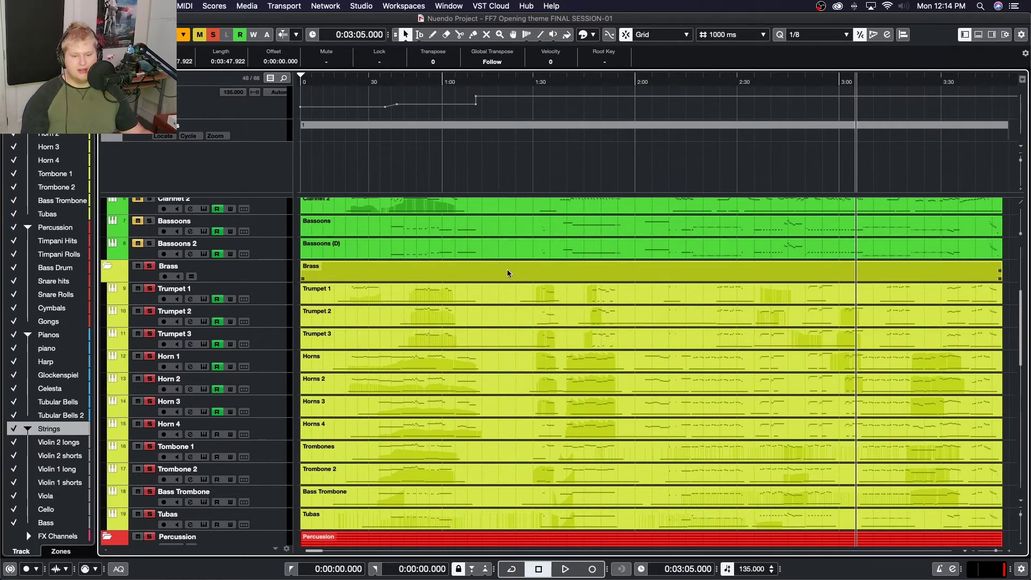
# - Play the arrangement without winds from 2:16 for a few seconds and stop playback
pyautogui.scroll(5, 508, 274)
pyautogui.scroll(-5, 509, 273)
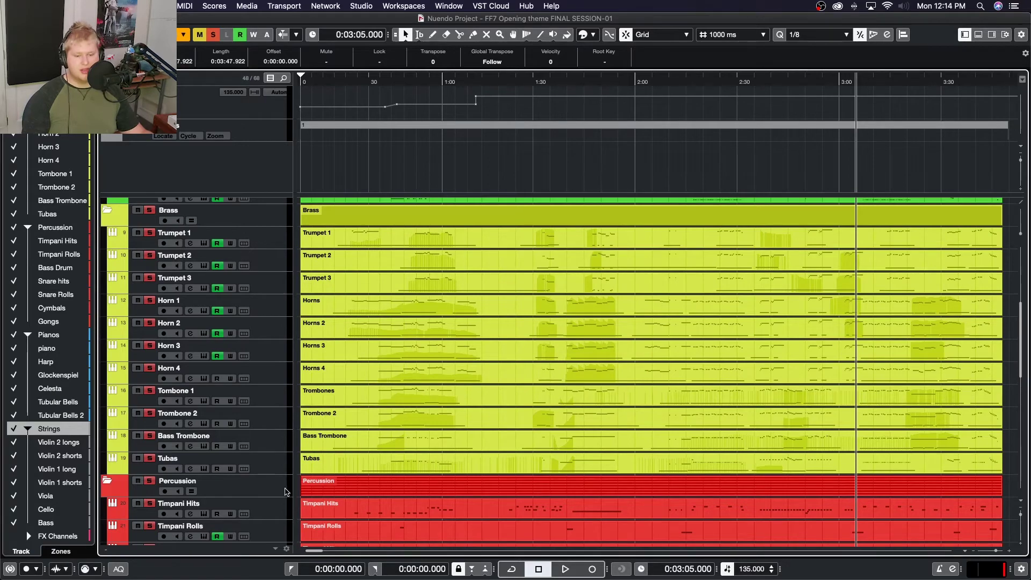
pyautogui.scroll(3, 652, 293)
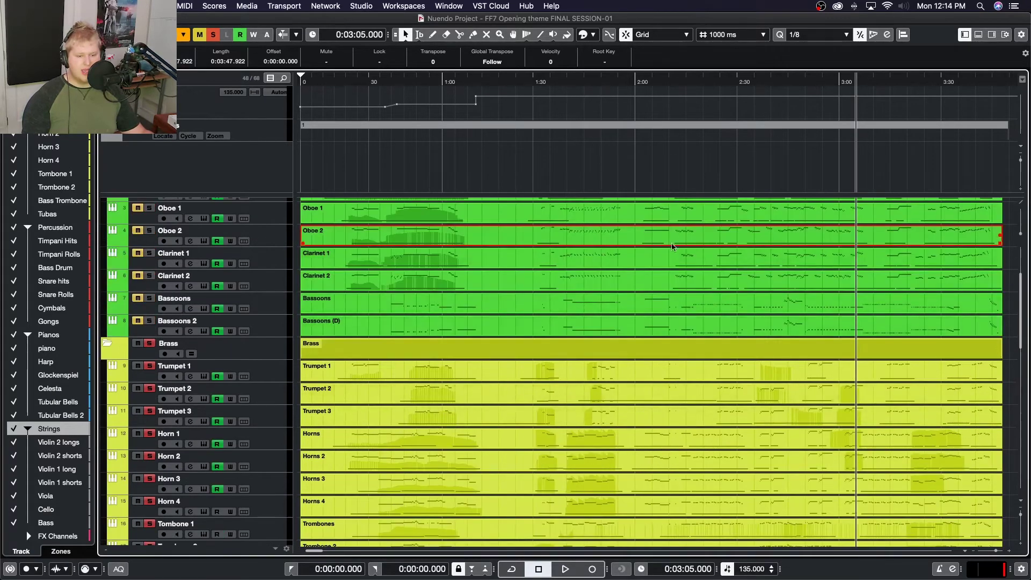
pyautogui.scroll(5, 670, 392)
pyautogui.scroll(-6, 670, 392)
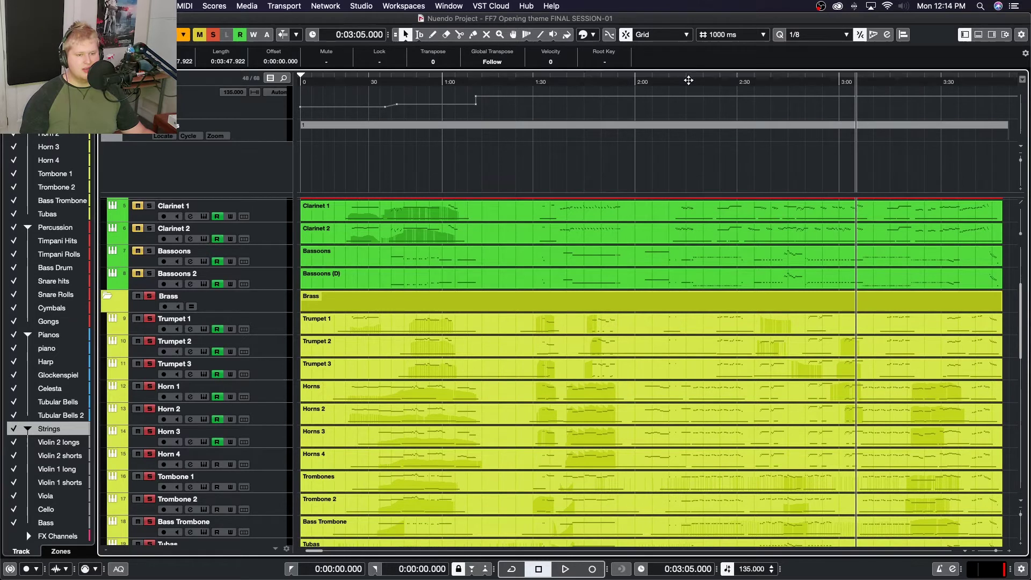
pyautogui.click(689, 80)
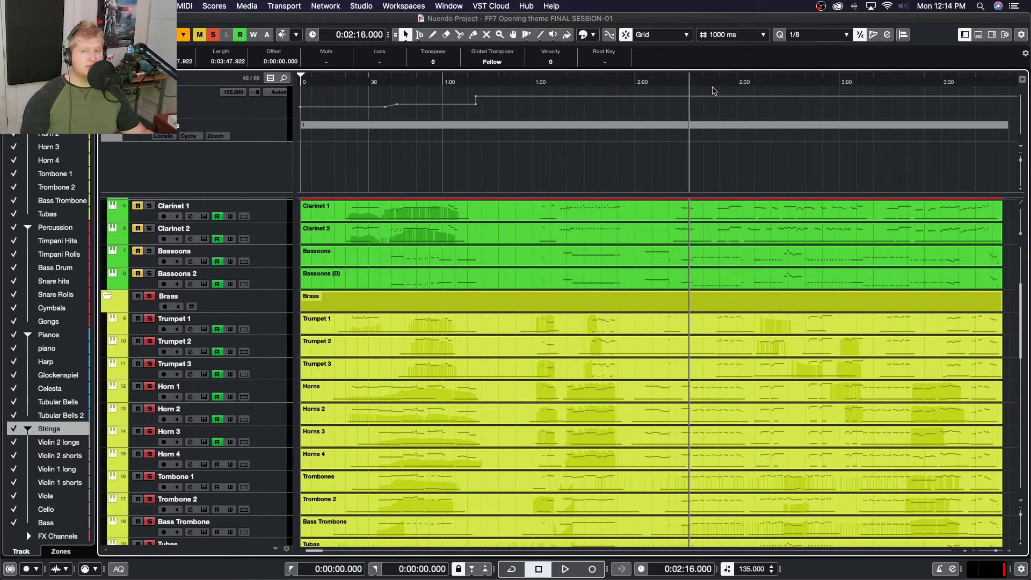
pyautogui.press('space')
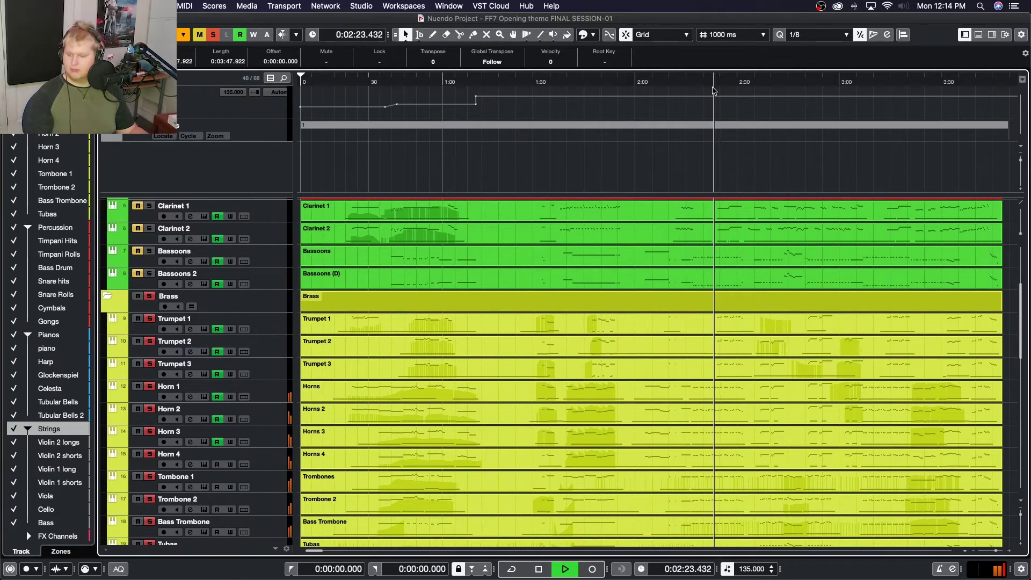
pyautogui.press('space')
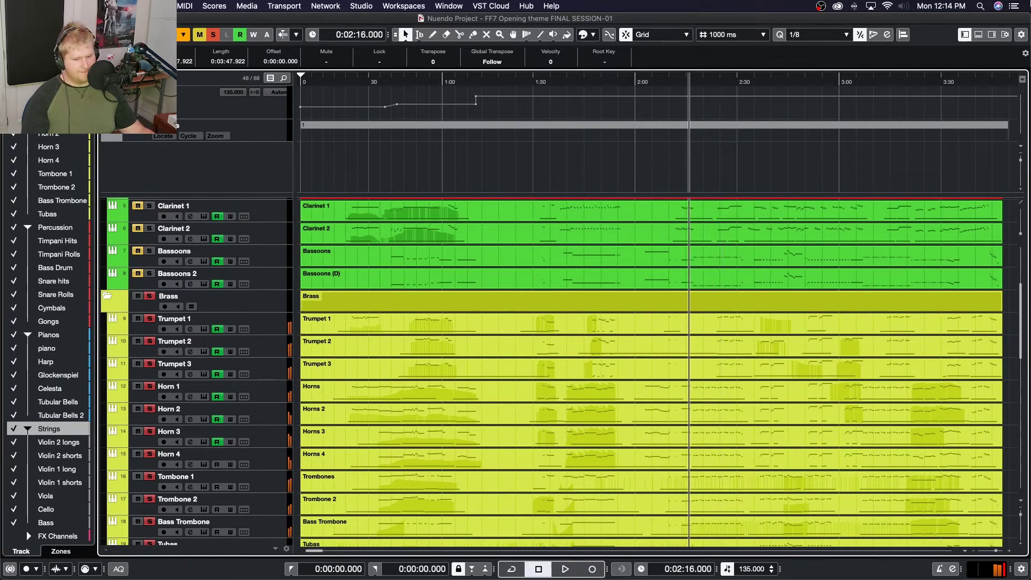
# - Play the arrangement without winds from 0:46 while checking the bassoon and trumpet parts
pyautogui.click(405, 79)
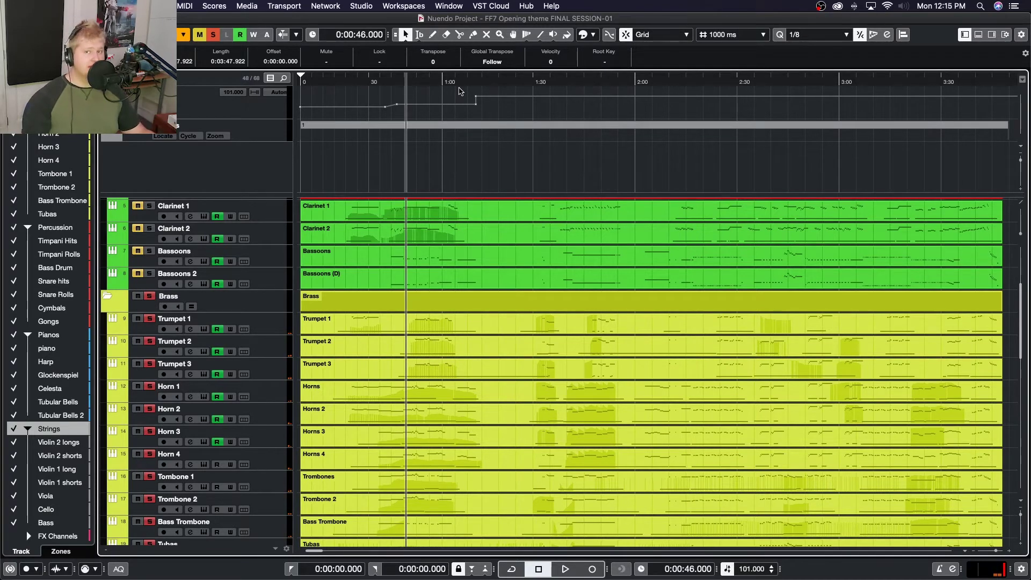
pyautogui.press('space')
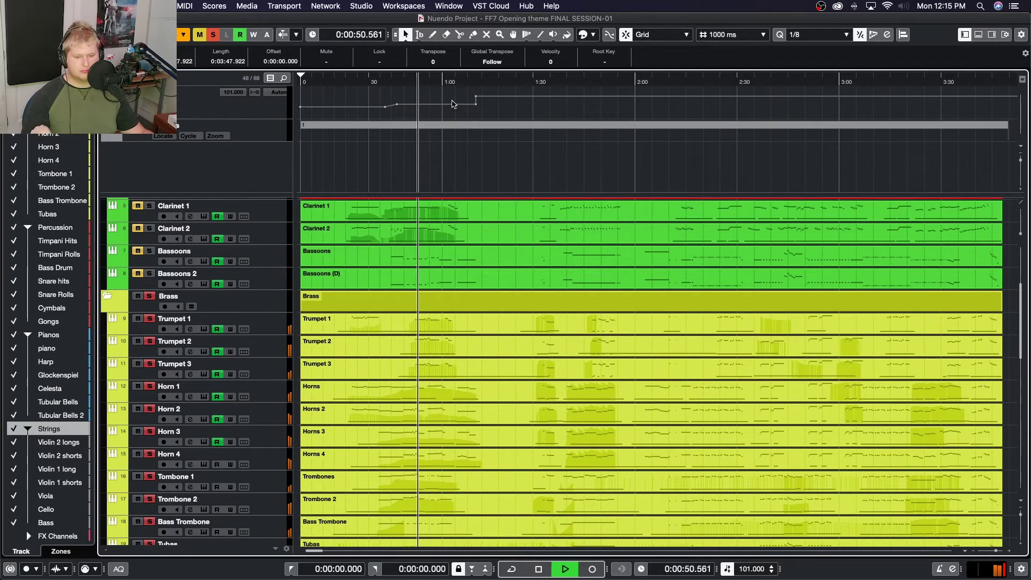
pyautogui.click(474, 254)
pyautogui.scroll(-3, 474, 253)
pyautogui.scroll(3, 474, 254)
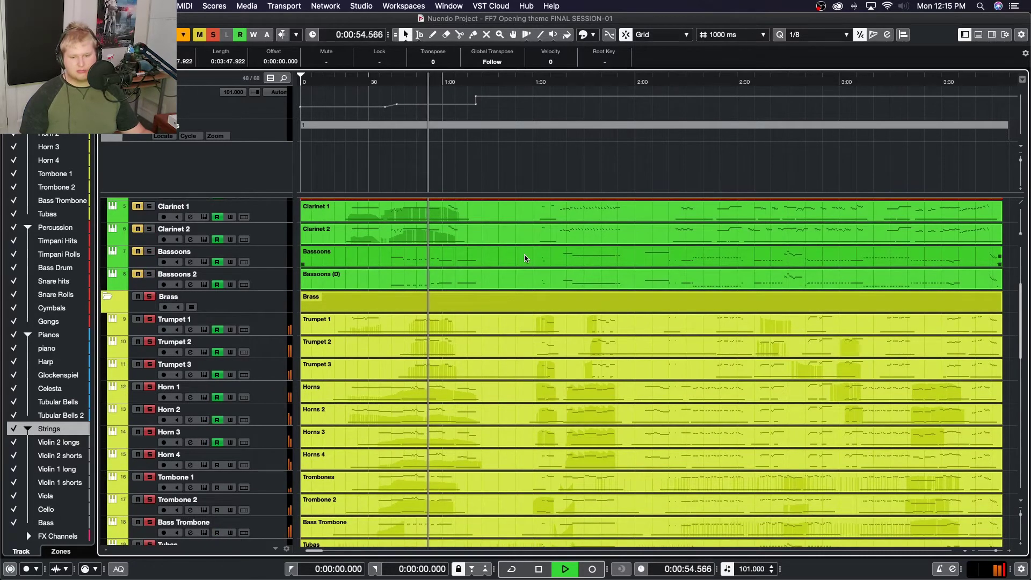
pyautogui.click(517, 288)
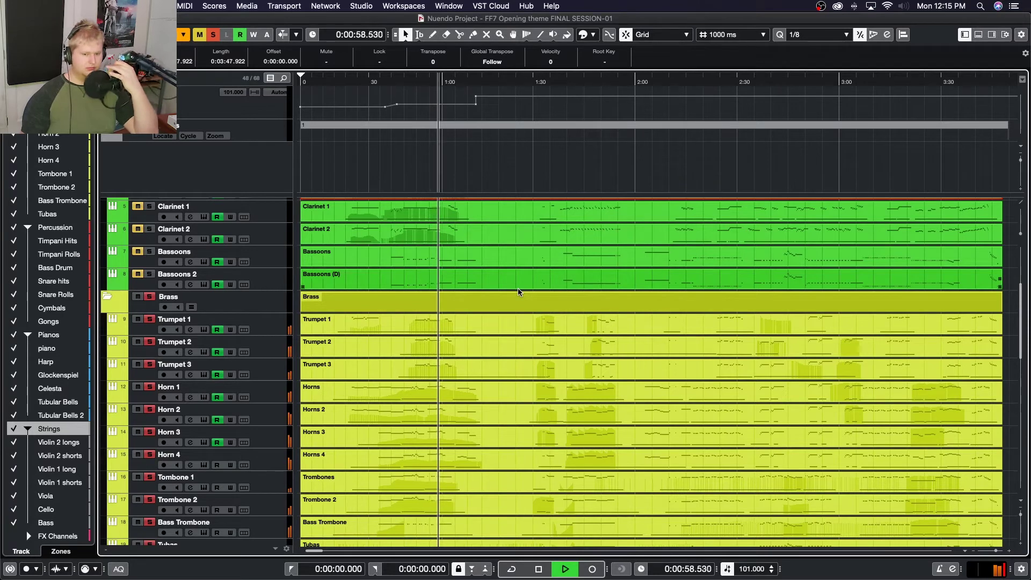
pyautogui.click(535, 302)
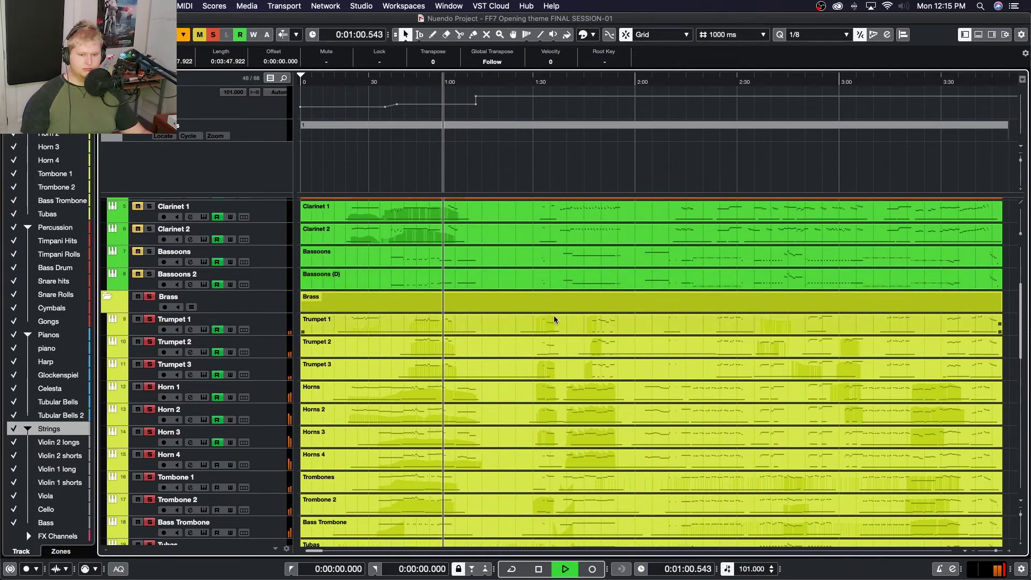
pyautogui.click(777, 363)
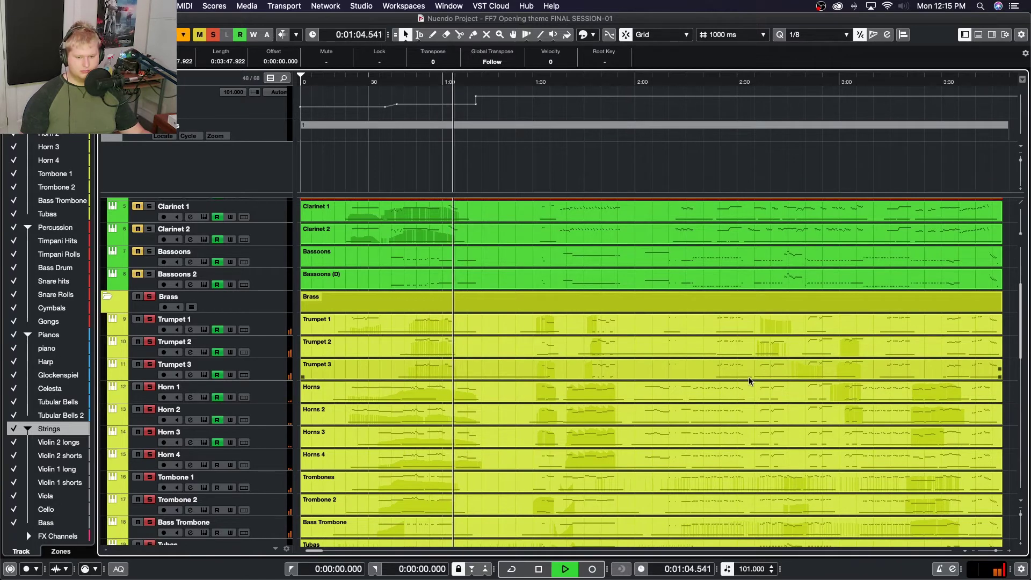
# - Look over the trombone, horn and percussion parts during the windless playback past 1:08 and stop
pyautogui.scroll(-5, 749, 377)
pyautogui.click(749, 377)
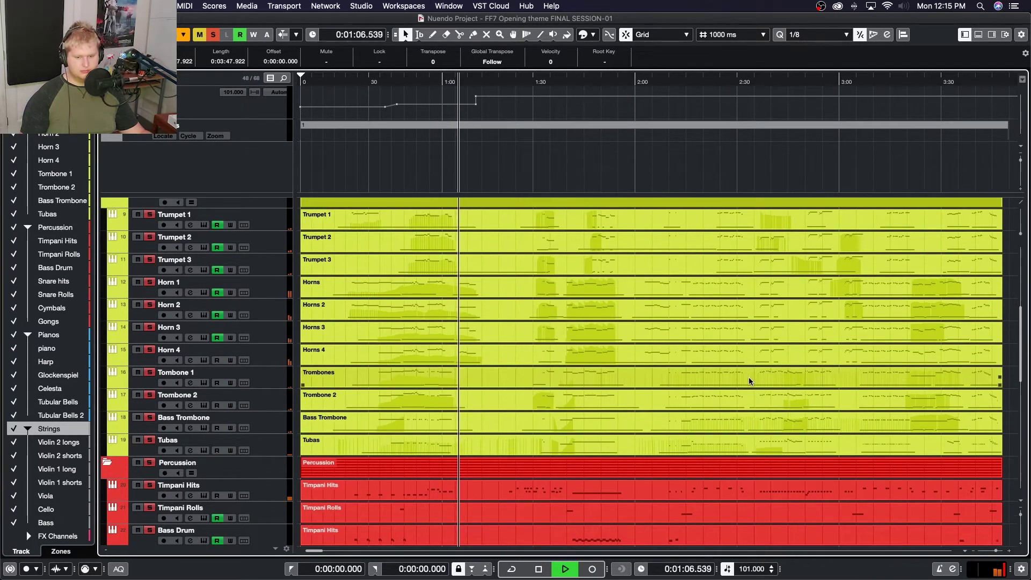
pyautogui.scroll(5, 749, 377)
pyautogui.click(748, 377)
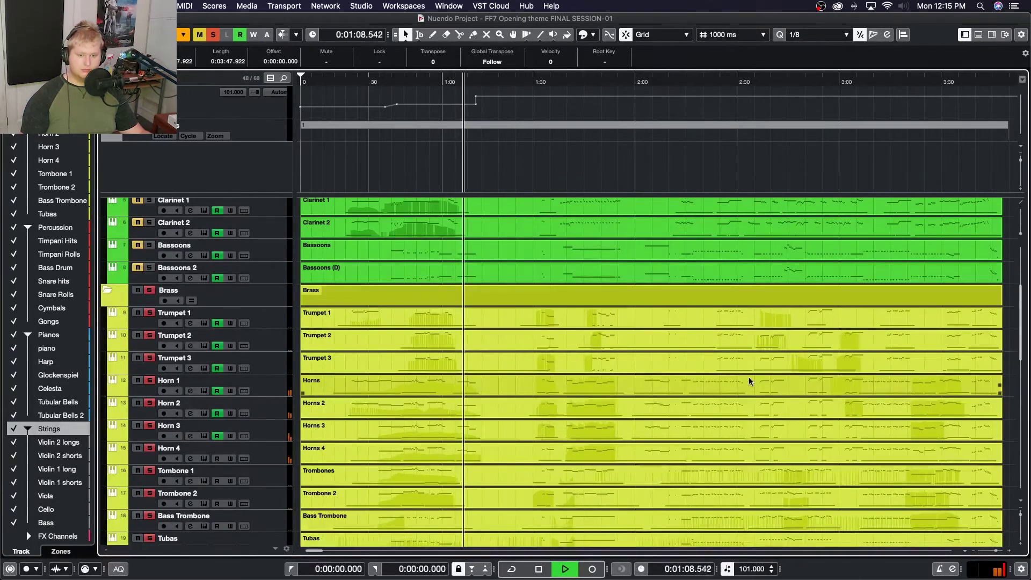
pyautogui.scroll(5, 748, 377)
pyautogui.scroll(-8, 749, 376)
pyautogui.click(749, 377)
pyautogui.press('space')
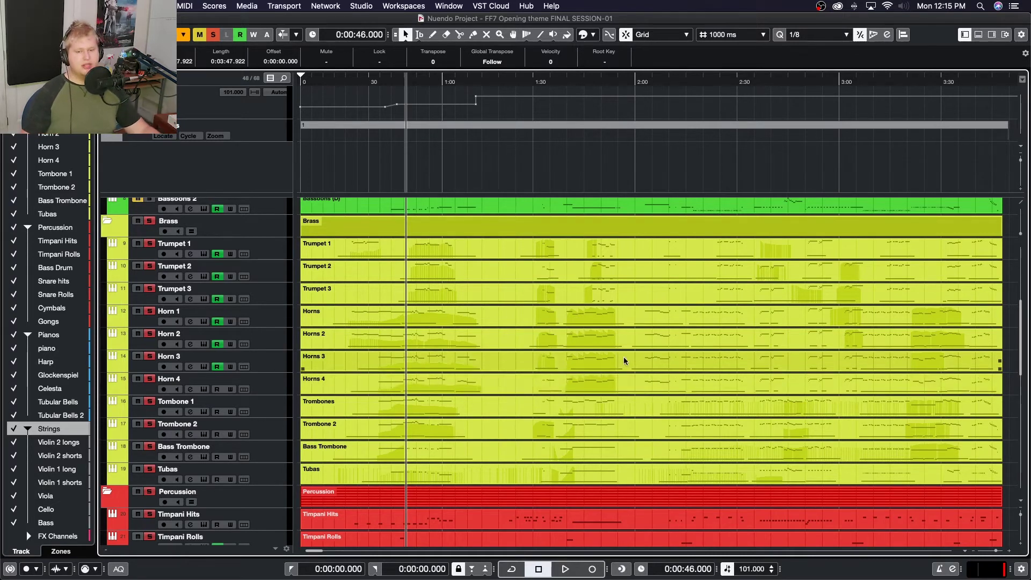
# - Replay the windless passage from 0:46 to about 0:55, stop, and solo the Winds folder again
pyautogui.press('space')
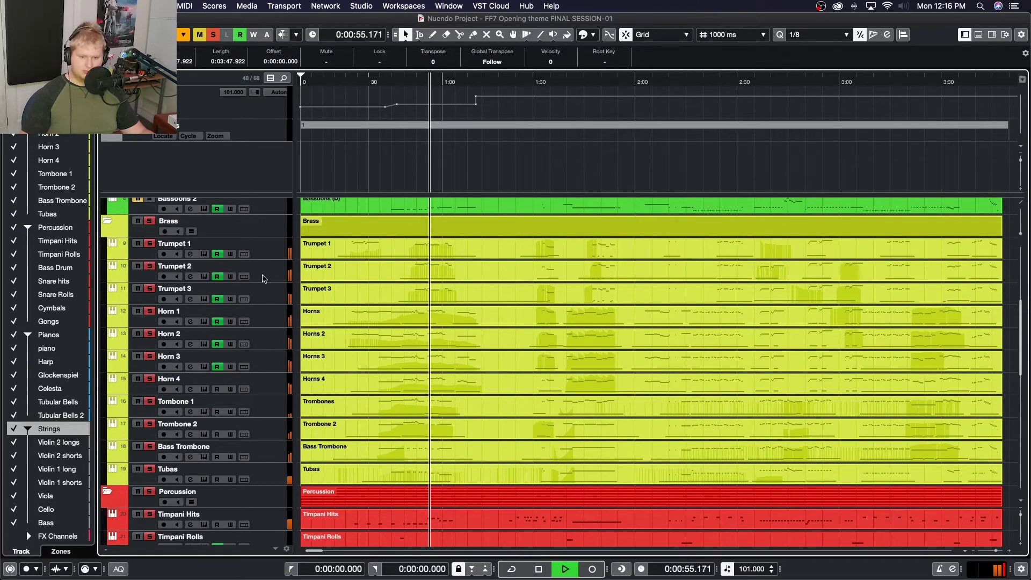
pyautogui.press('space')
pyautogui.scroll(10, 240, 267)
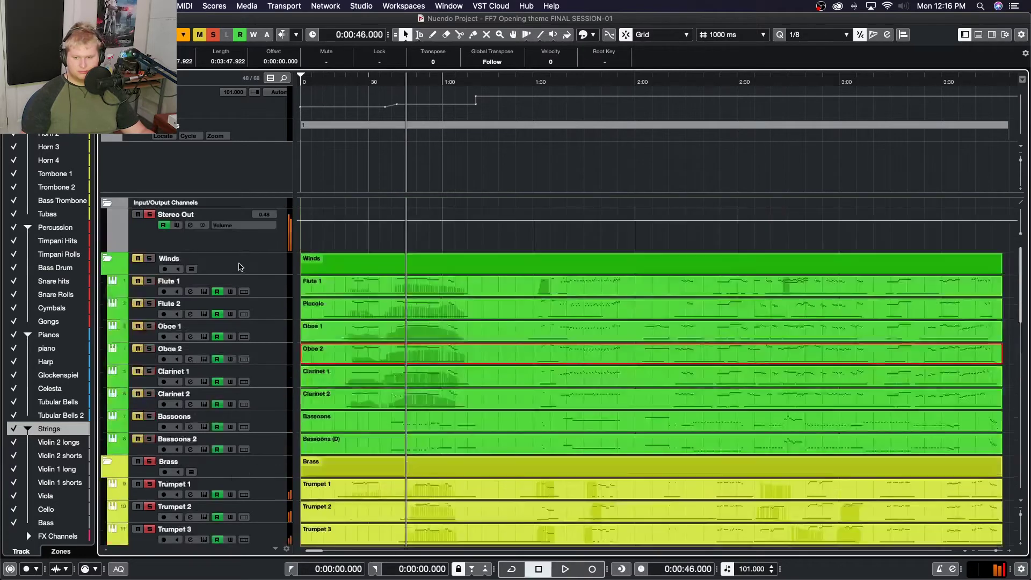
pyautogui.click(149, 260)
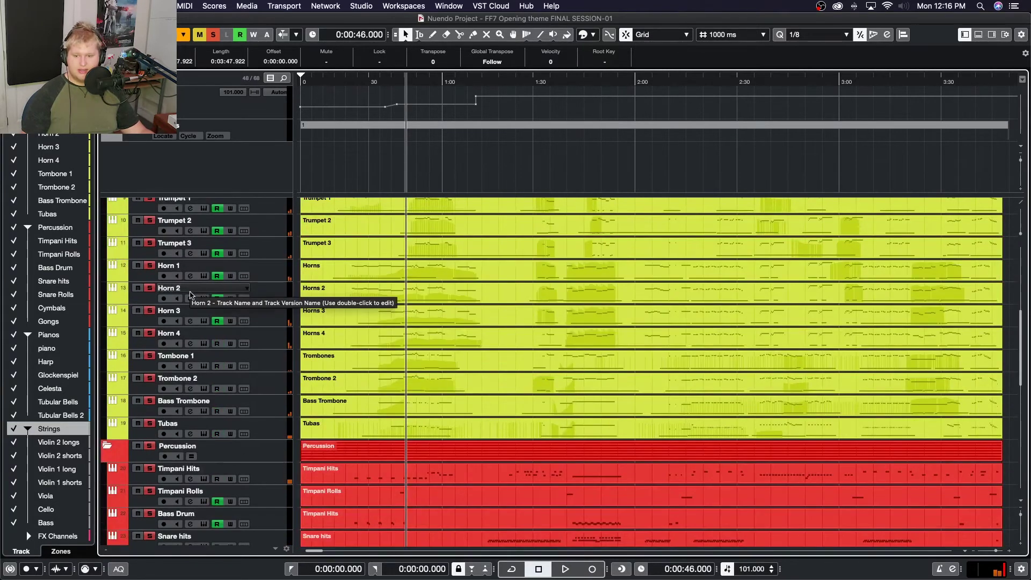
# - Select the Trumpet 1, Trumpet 2 and Trumpet 3 tracks and take all three out of solo
pyautogui.click(287, 254)
pyautogui.scroll(5, 275, 254)
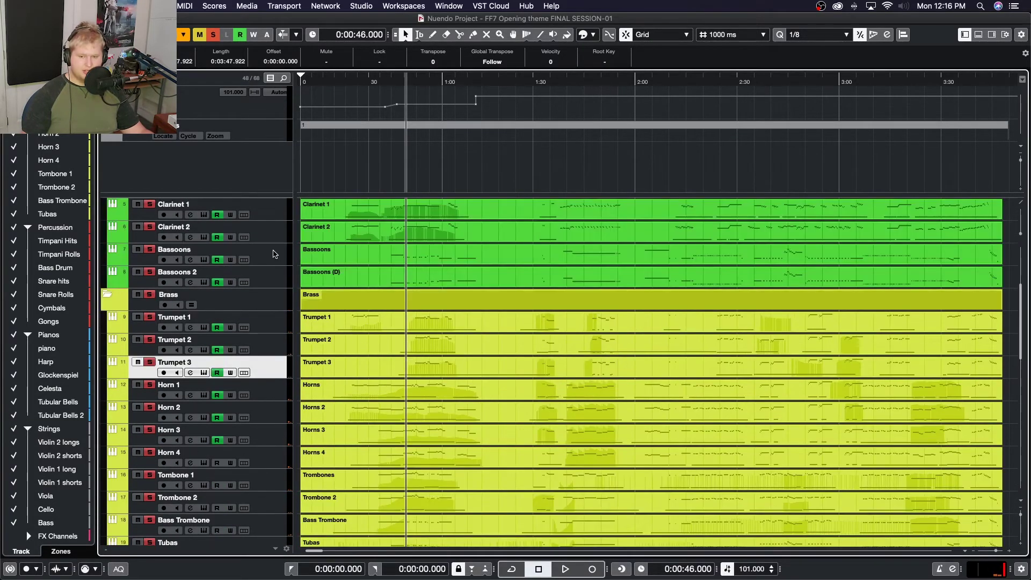
pyautogui.keyDown('shift'); pyautogui.click(277, 323); pyautogui.keyUp('shift')
pyautogui.click(149, 317)
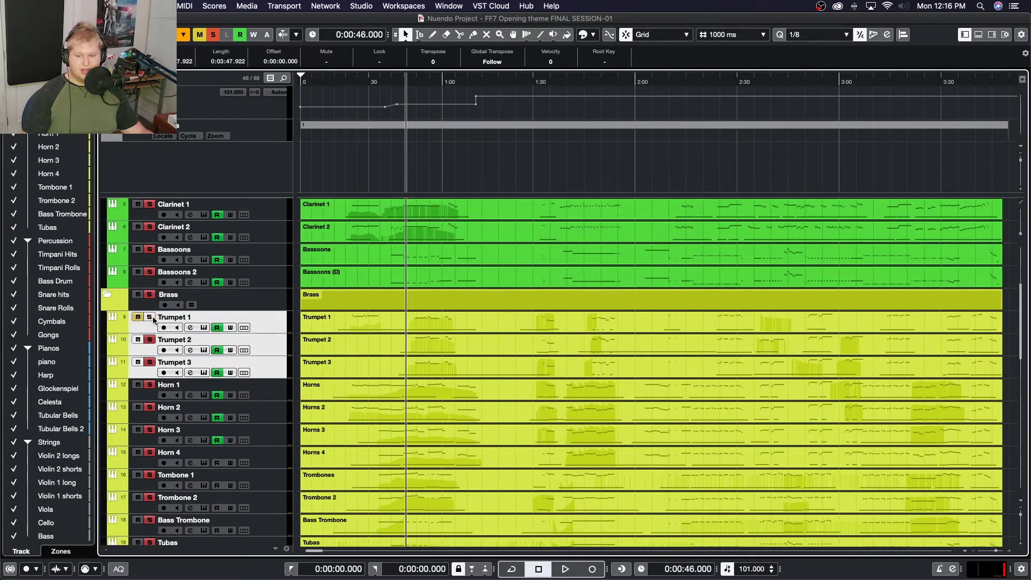
pyautogui.click(149, 339)
pyautogui.click(150, 362)
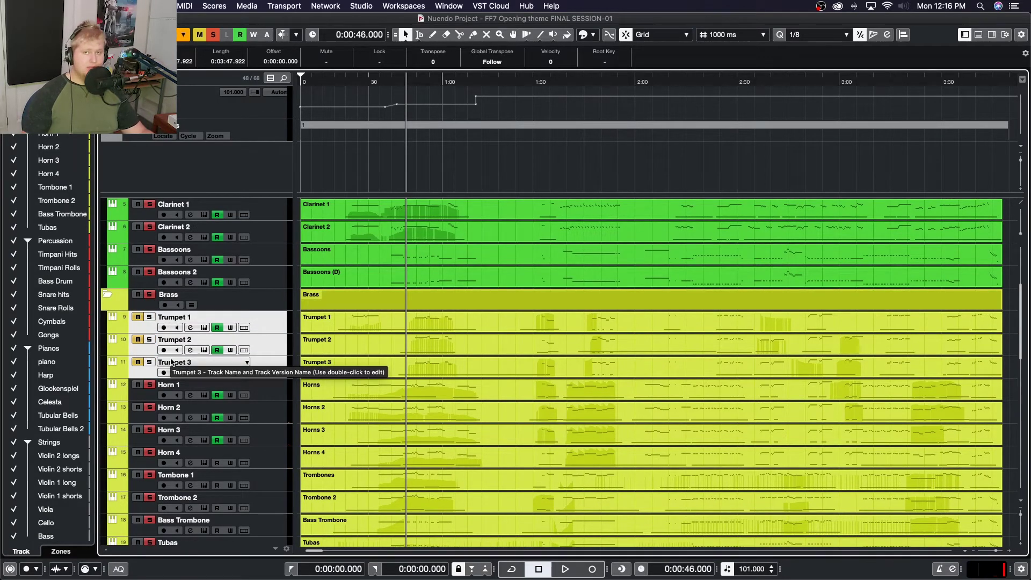
# - Play the passage from 0:46 without the trumpets
pyautogui.click(394, 352)
pyautogui.press('space')
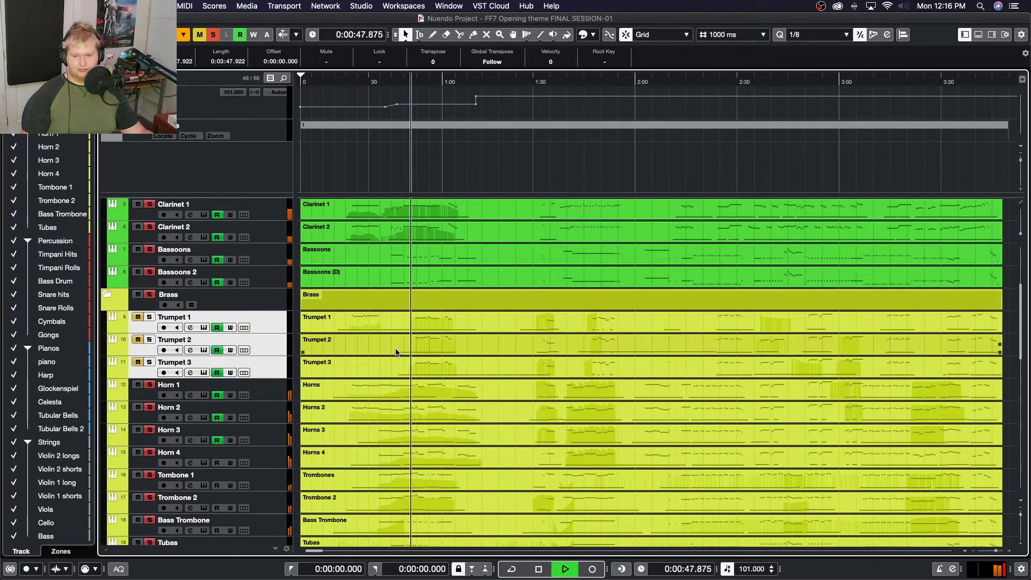
pyautogui.click(421, 416)
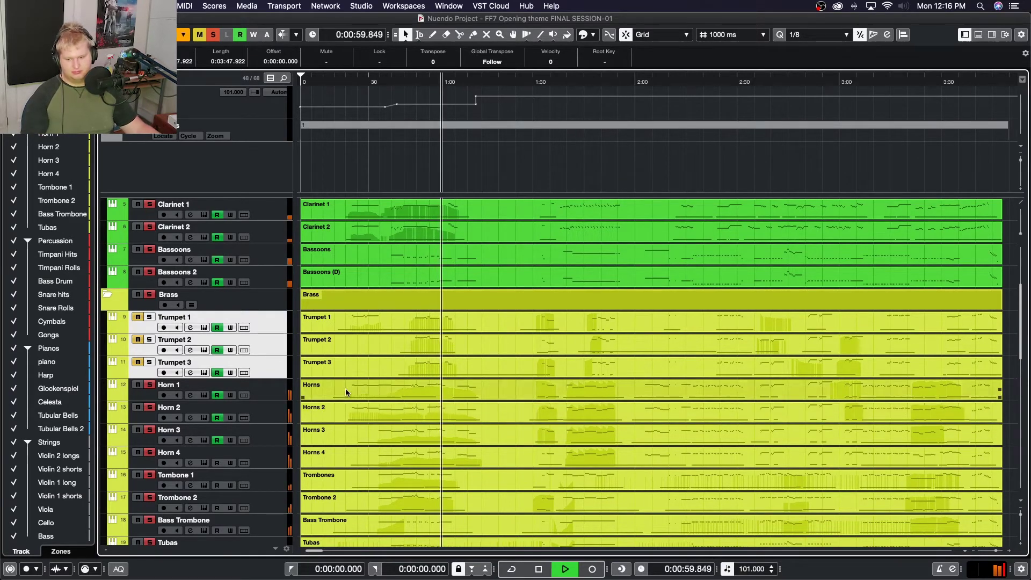
# - Bring Trumpets 1 to 3 back into the mix during playback, listen past 1:05 and stop
pyautogui.click(138, 361)
pyautogui.click(545, 329)
pyautogui.hscroll(5, 543, 330)
pyautogui.hscroll(5, 543, 330)
pyautogui.hscroll(-6, 544, 330)
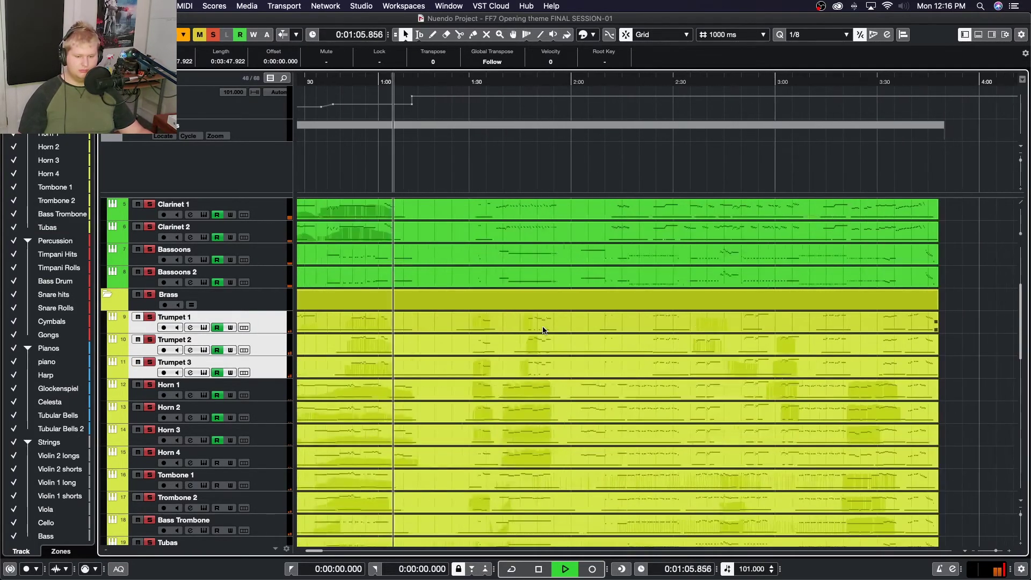
pyautogui.press('space')
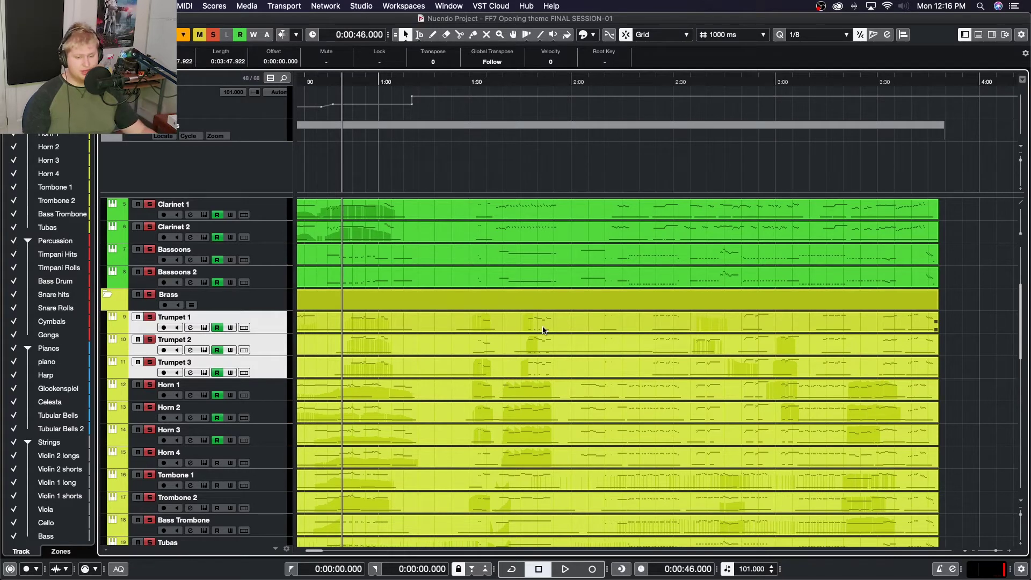
# - Play the full orchestra from 1:31 to beyond 1:54, following the brass parts, and stop playback
pyautogui.hscroll(-3, 547, 329)
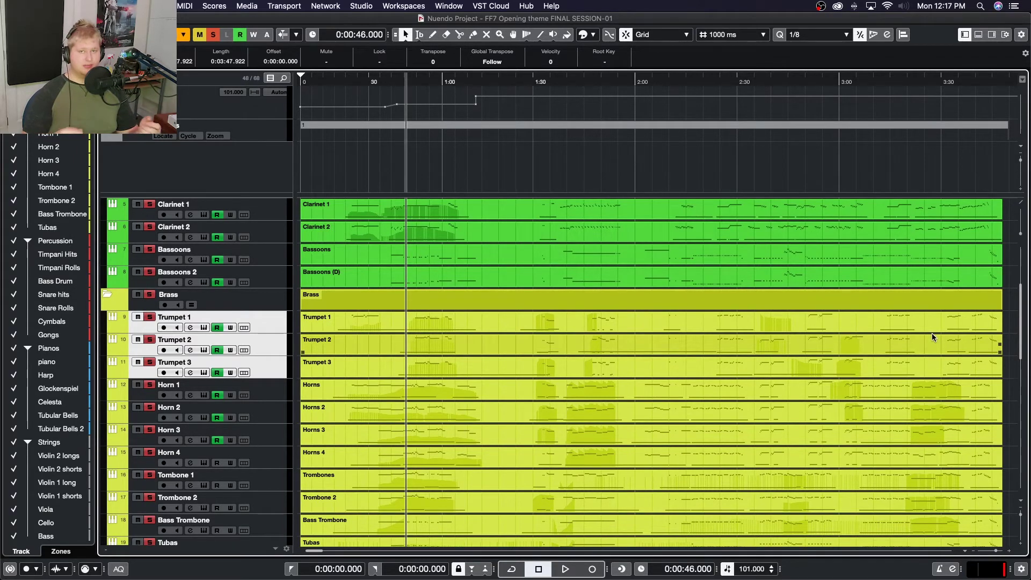
pyautogui.scroll(-4, 477, 331)
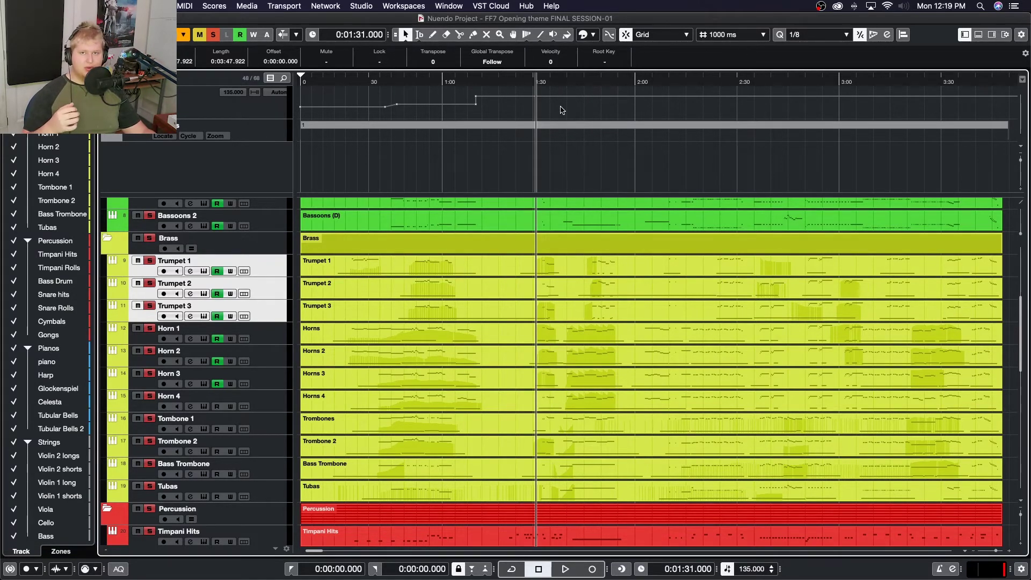
pyautogui.click(552, 290)
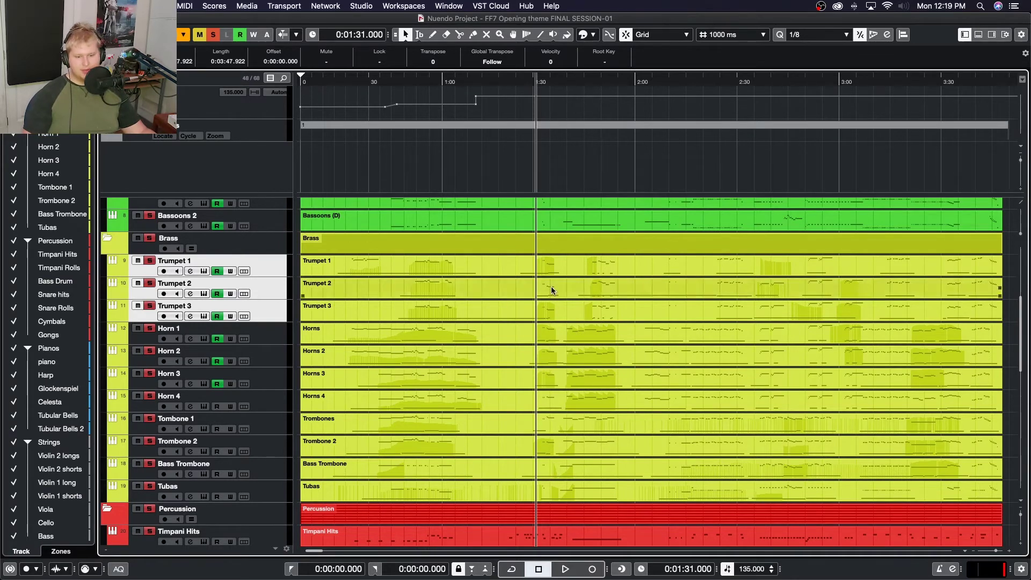
pyautogui.scroll(1, 547, 106)
pyautogui.press('space')
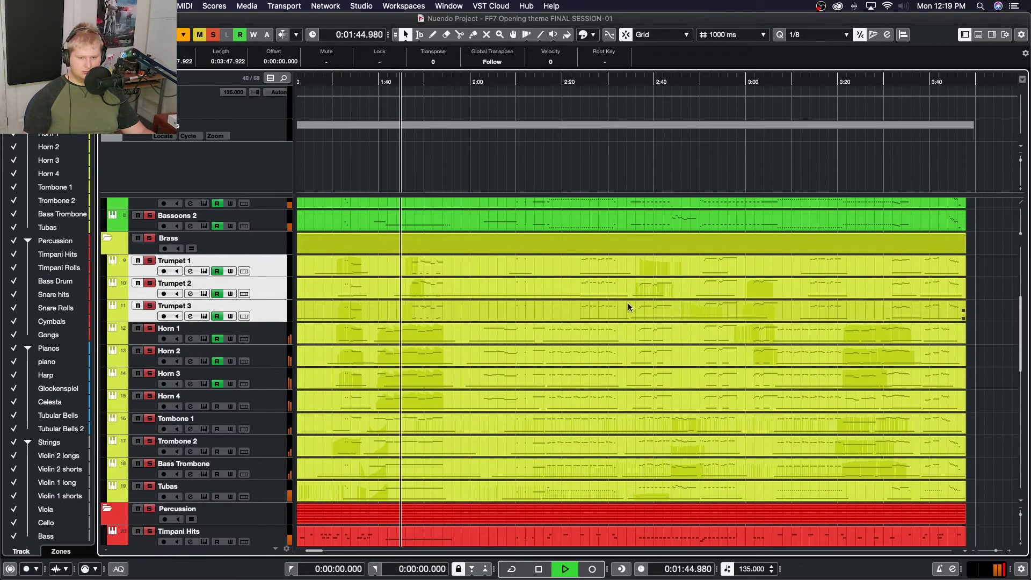
pyautogui.hscroll(-5, 606, 296)
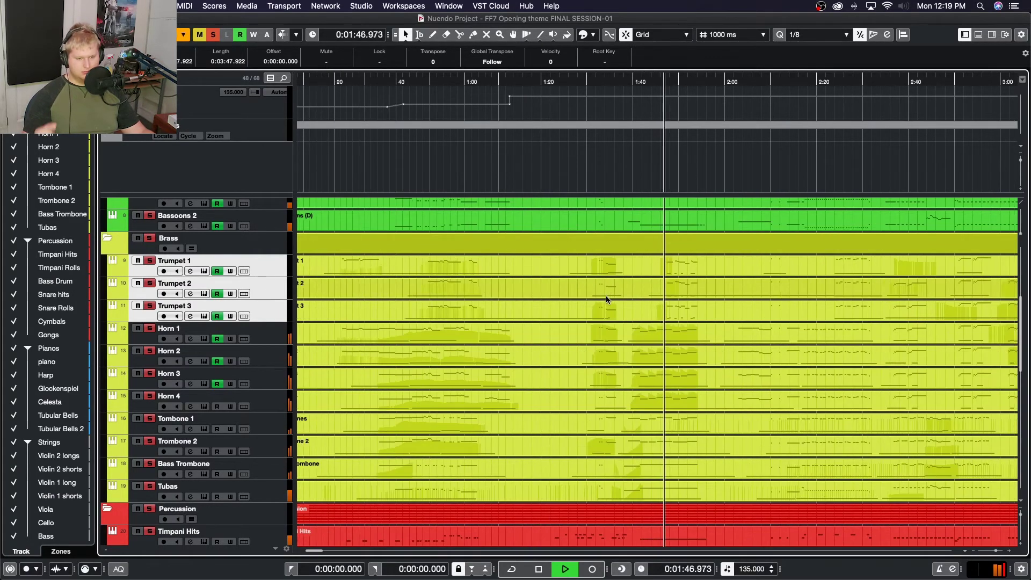
pyautogui.hscroll(2, 606, 296)
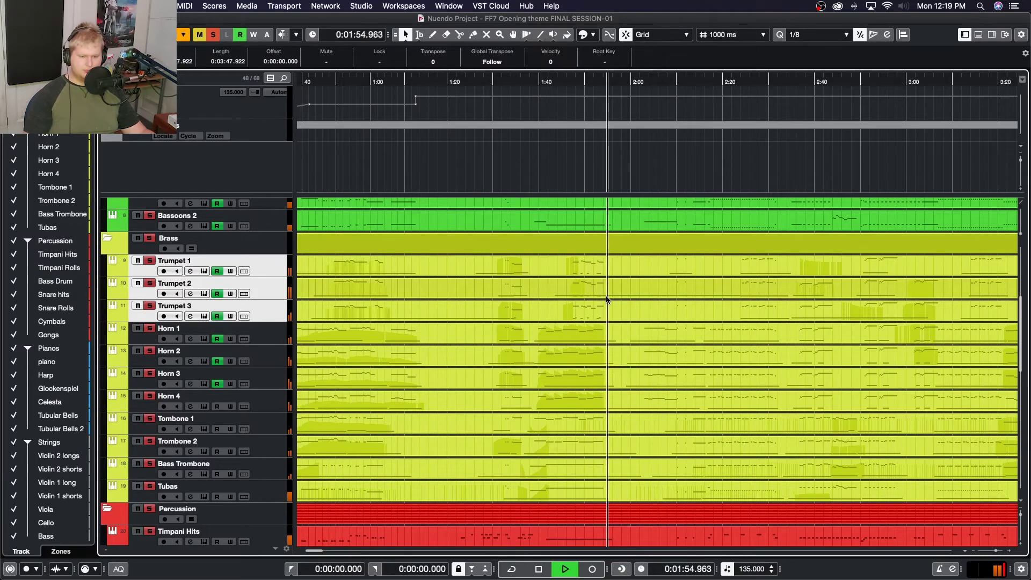
pyautogui.press('space')
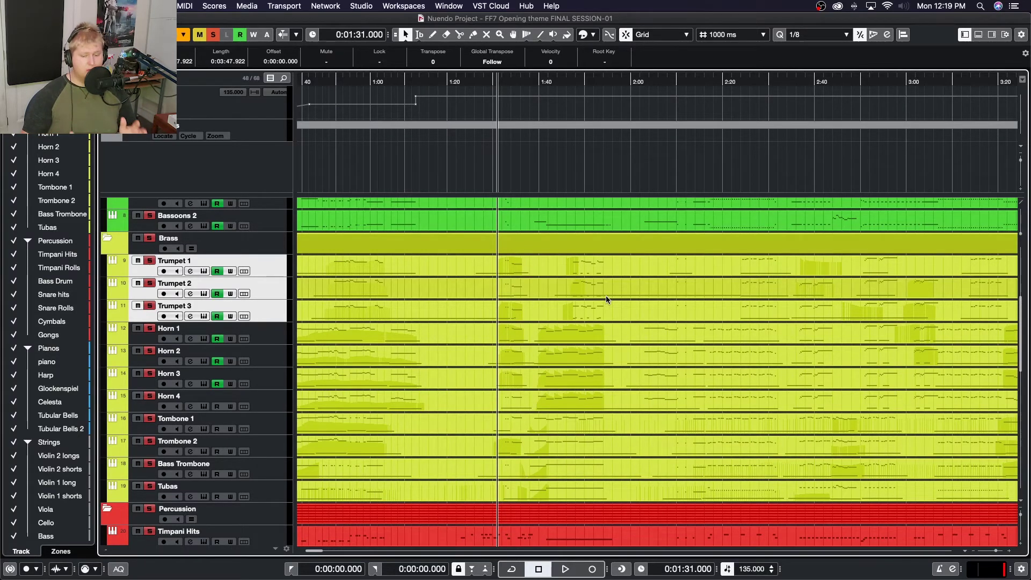
# - Zoom out to the whole arrangement and examine the percussion and piano tracks beneath the brass
pyautogui.press('g')
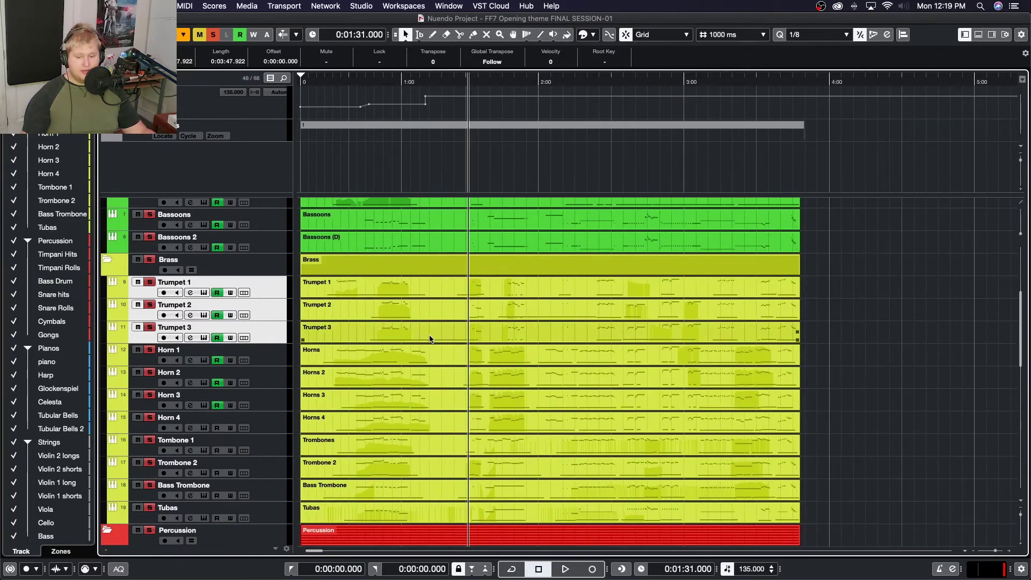
pyautogui.scroll(-3, 431, 335)
pyautogui.scroll(-2, 430, 336)
pyautogui.scroll(-4, 431, 336)
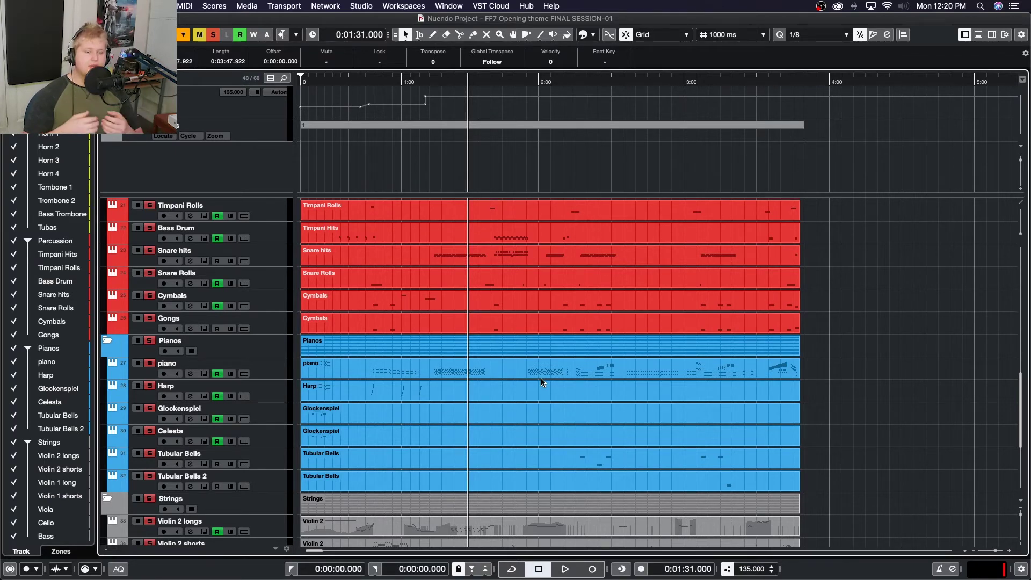
pyautogui.scroll(5, 540, 378)
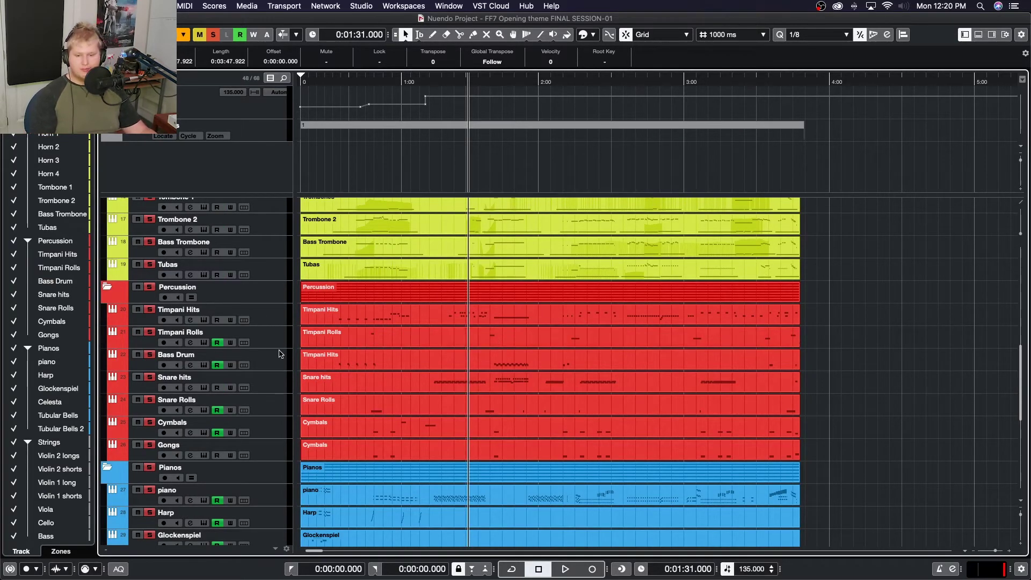
# - Zoom in around 1:39, play the full orchestra from there to about 1:48, and stop playback
pyautogui.scroll(2, 463, 304)
pyautogui.scroll(2, 465, 305)
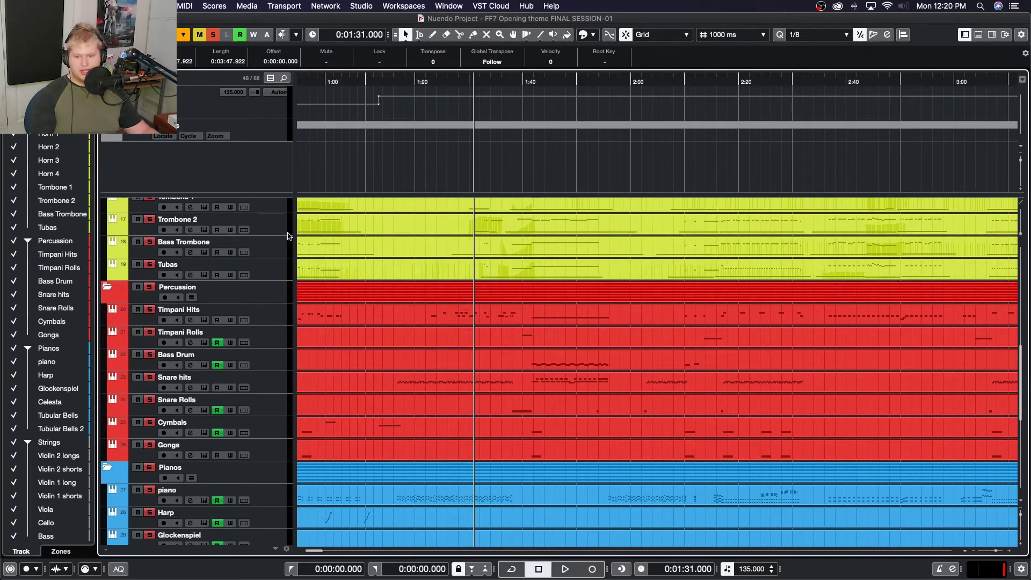
pyautogui.click(519, 81)
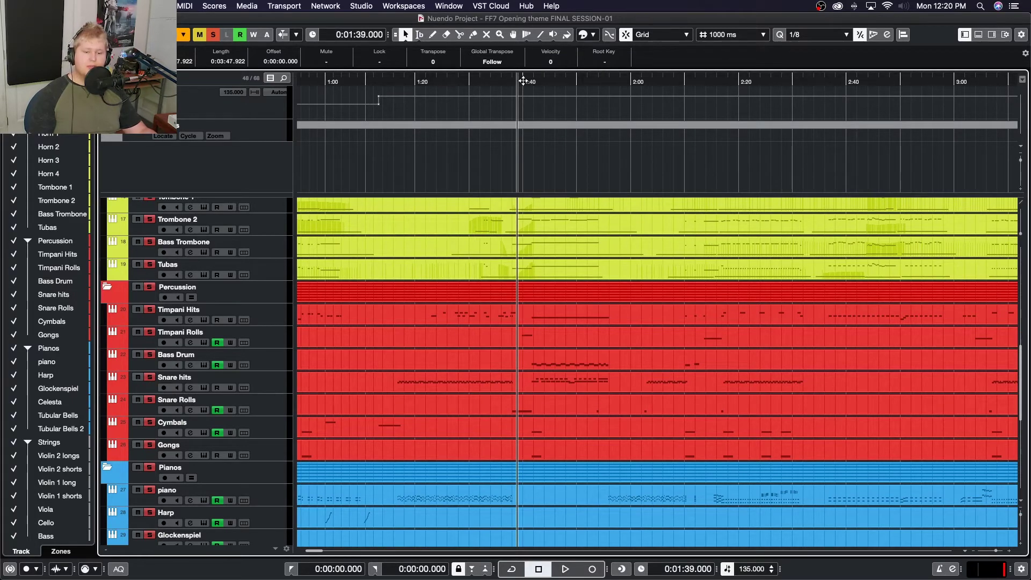
pyautogui.press('space')
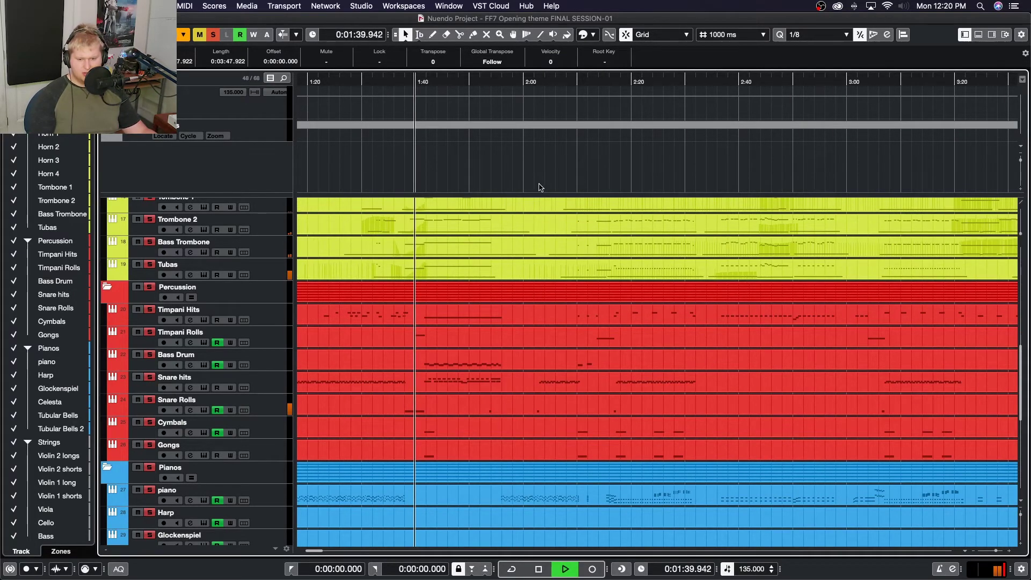
pyautogui.press('h')
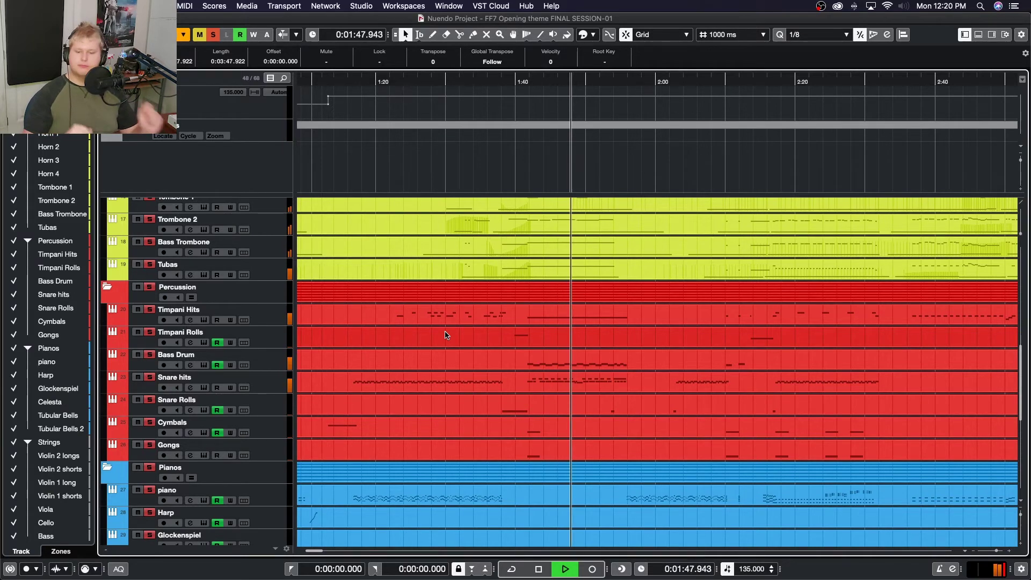
pyautogui.press('space')
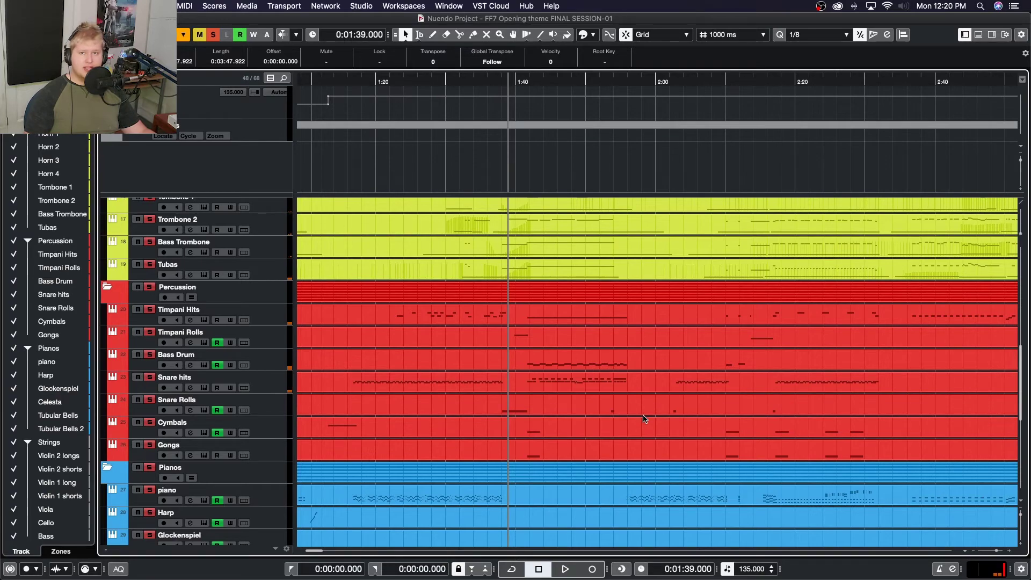
# - Examine how the brass parts line up with the percussion and piano parts around 1:39
pyautogui.scroll(-10, 640, 421)
pyautogui.hscroll(3, 607, 400)
pyautogui.scroll(15, 606, 400)
pyautogui.hscroll(-5, 606, 400)
pyautogui.scroll(-8, 607, 395)
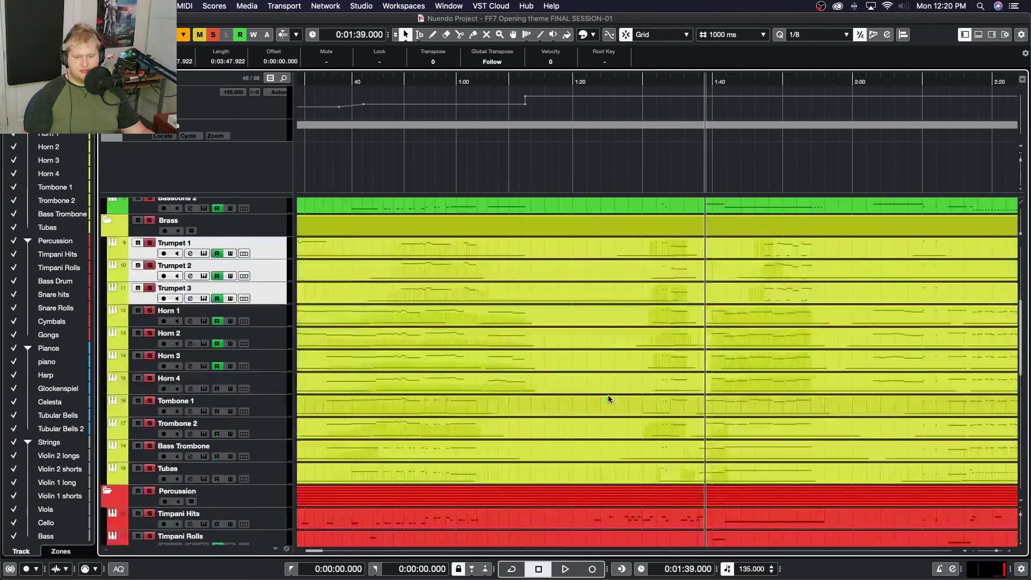
pyautogui.hscroll(5, 610, 399)
pyautogui.scroll(1, 610, 399)
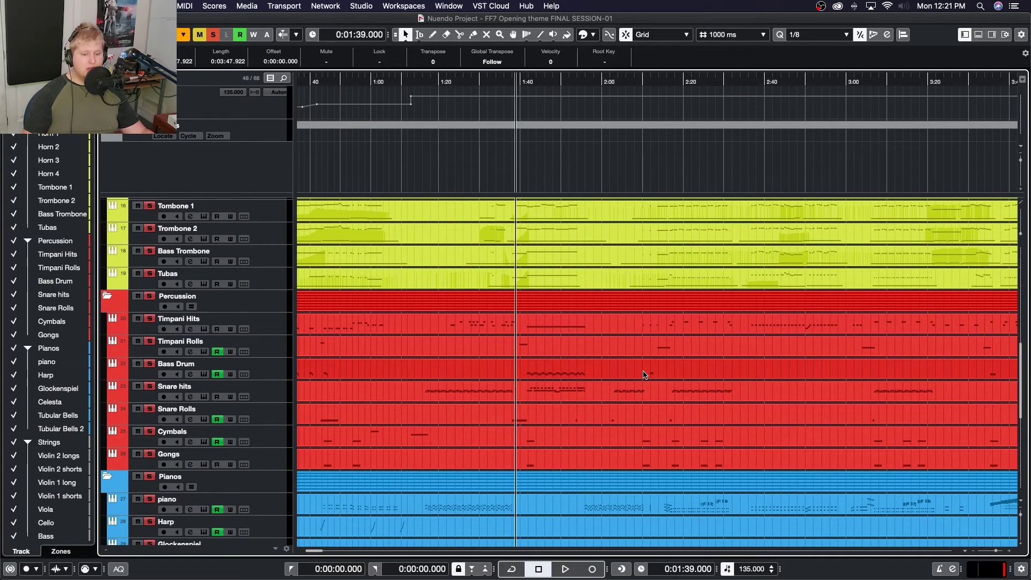
pyautogui.scroll(5, 644, 374)
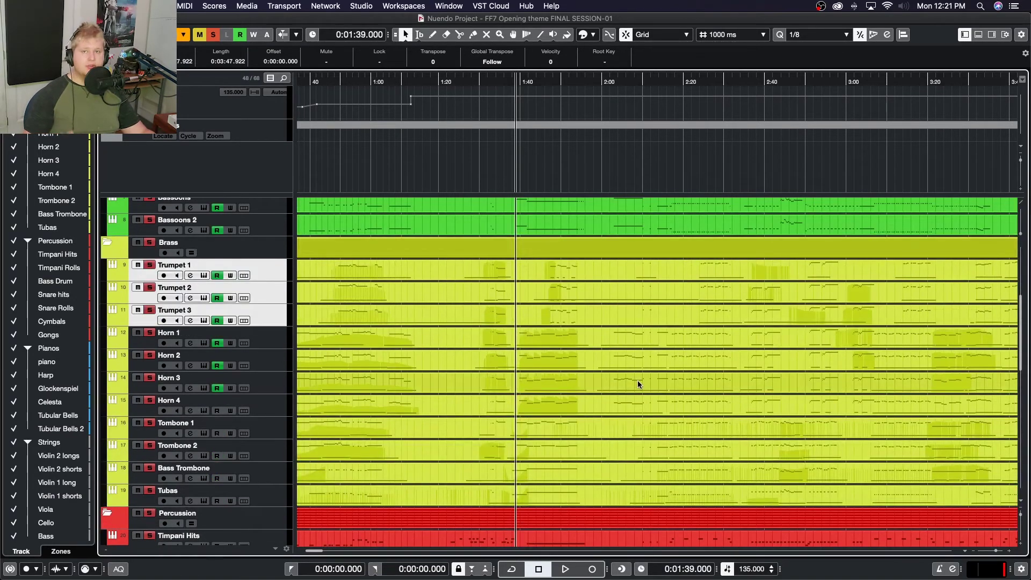
pyautogui.scroll(-10, 634, 367)
pyautogui.hscroll(3, 634, 368)
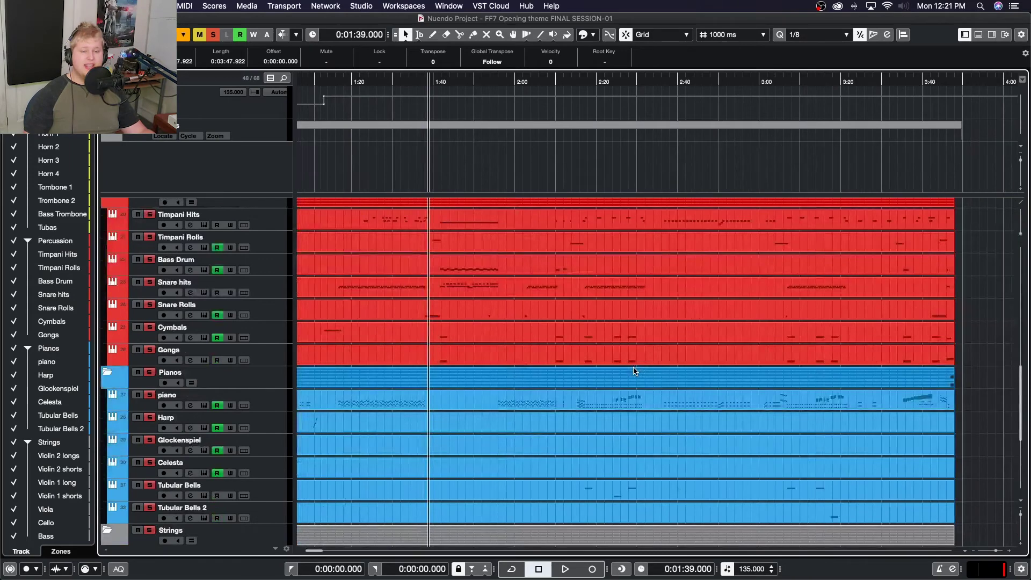
pyautogui.scroll(5, 634, 370)
pyautogui.hscroll(-3, 634, 370)
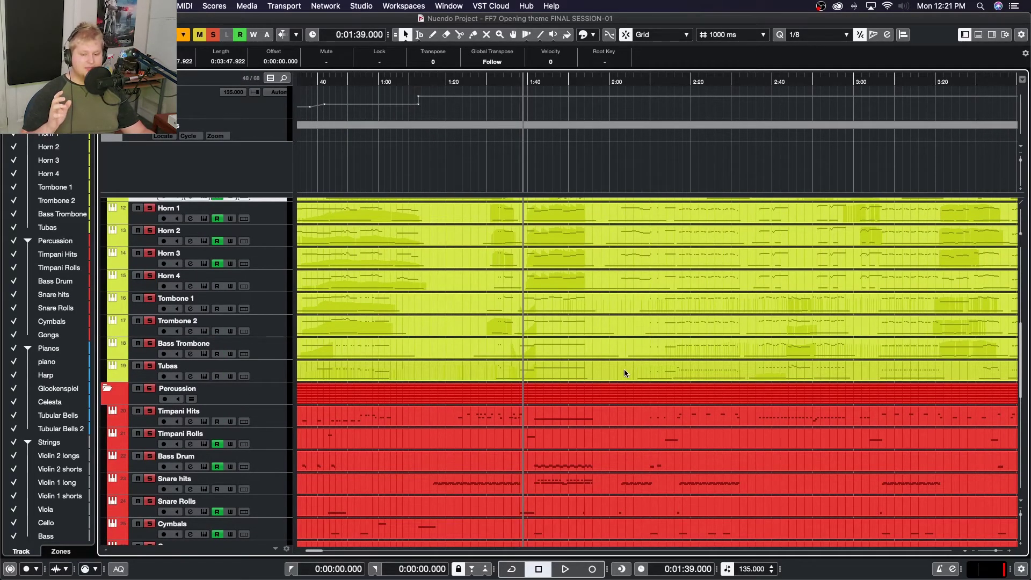
# - Play from 1:39 with the whole Percussion folder muted, stop, and unmute the folder
pyautogui.press('space')
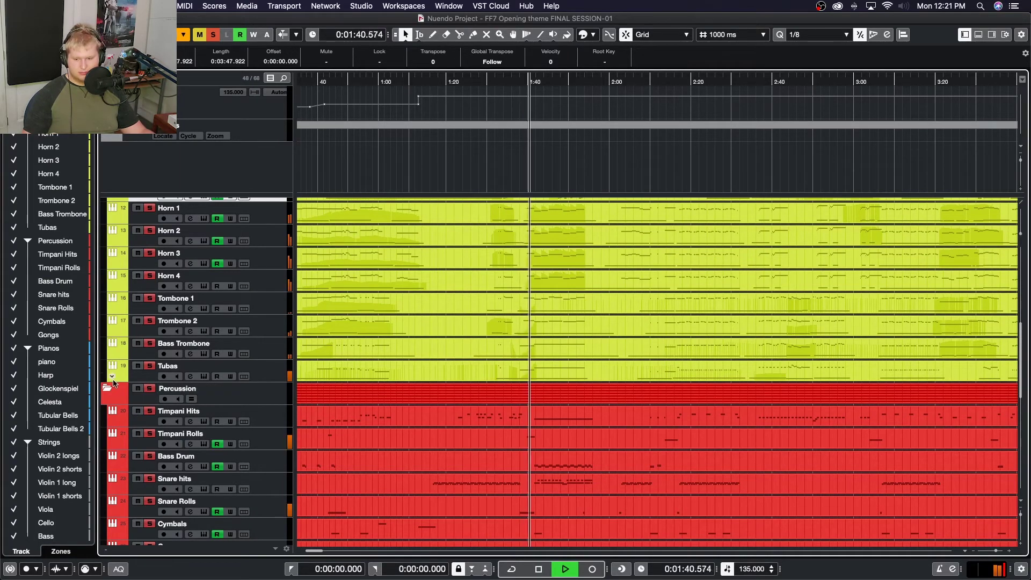
pyautogui.click(138, 392)
pyautogui.click(138, 389)
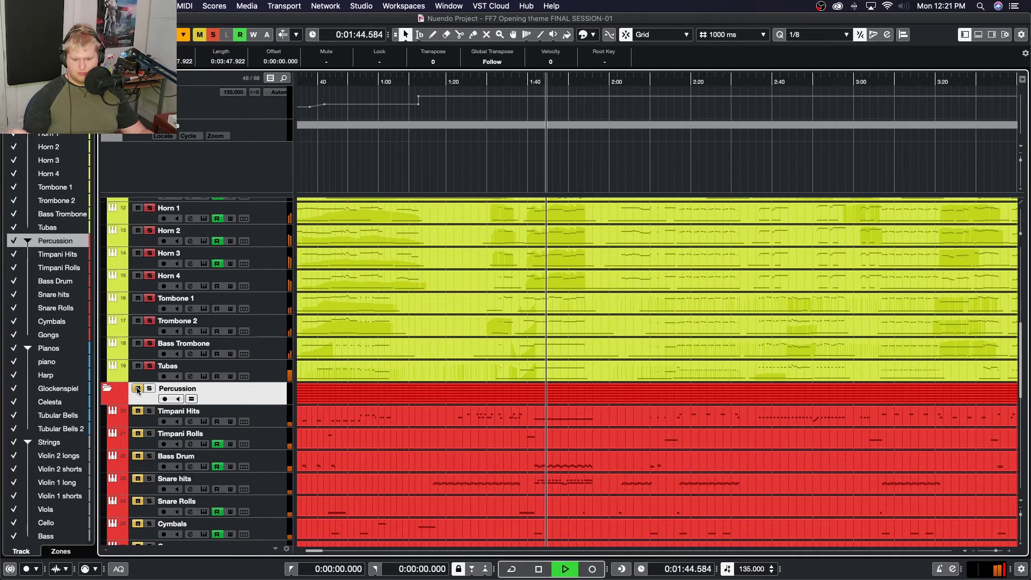
pyautogui.press('space')
pyautogui.click(138, 388)
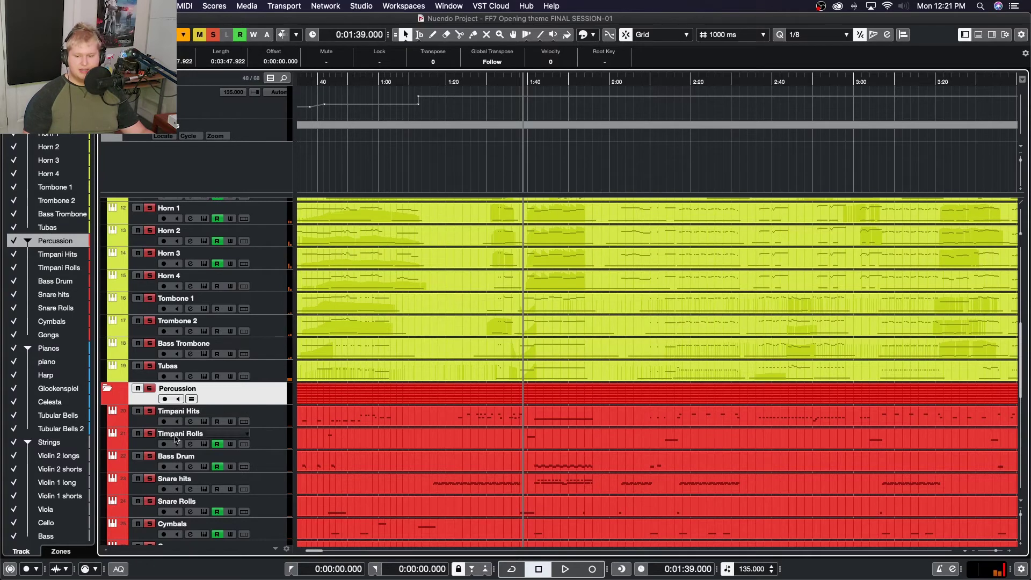
# - Mute the Bass Drum and Timpani Hits tracks, play from 1:39 past 1:46 without them, and stop
pyautogui.click(141, 456)
pyautogui.click(138, 411)
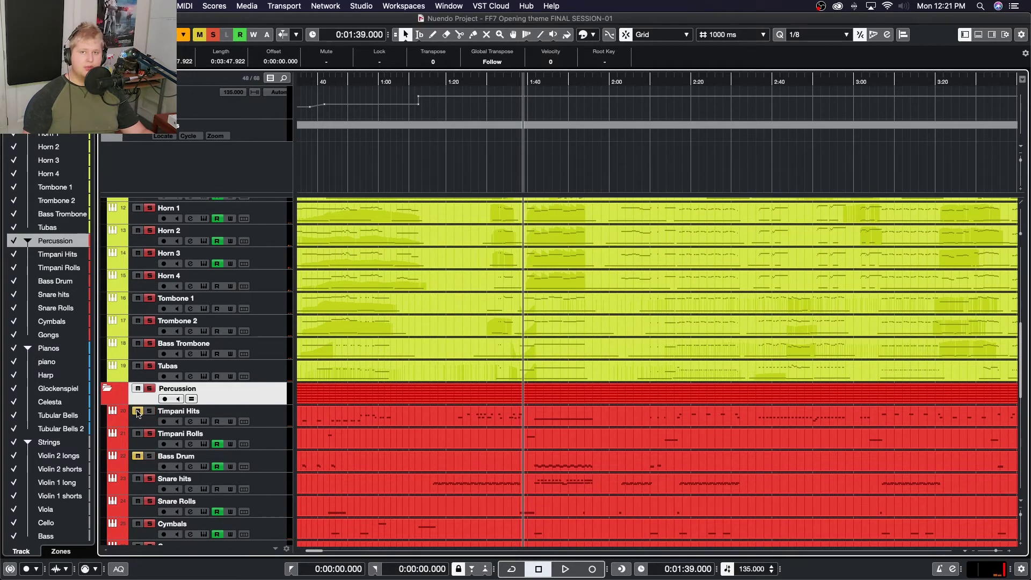
pyautogui.press('space')
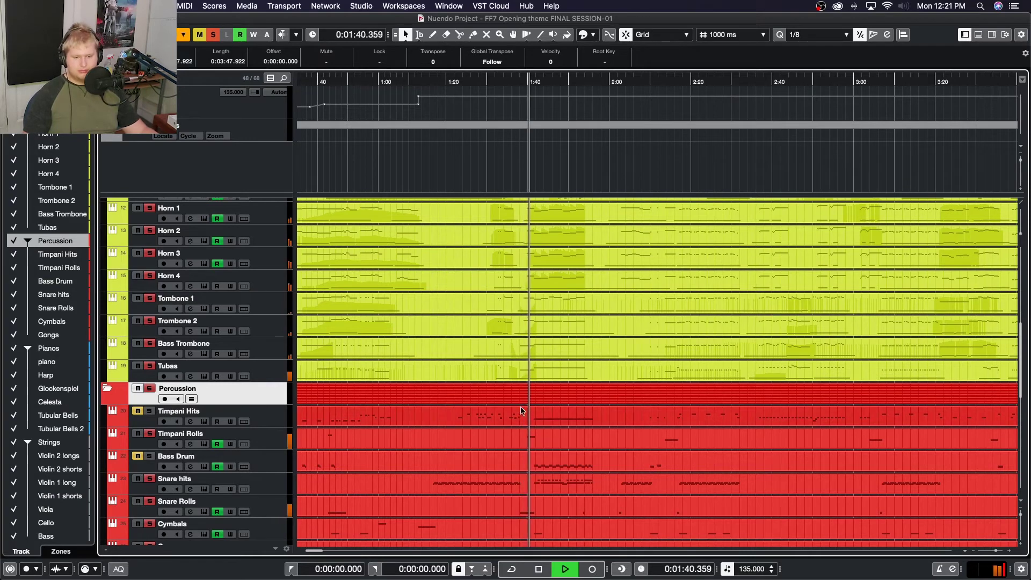
pyautogui.scroll(-4, 564, 421)
pyautogui.scroll(8, 562, 418)
pyautogui.scroll(-5, 562, 416)
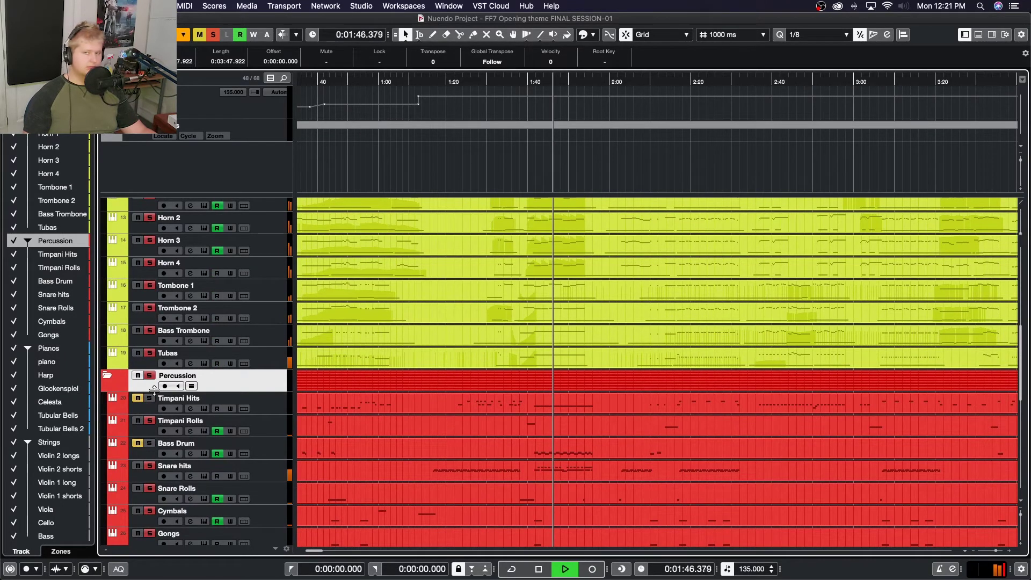
pyautogui.press('space')
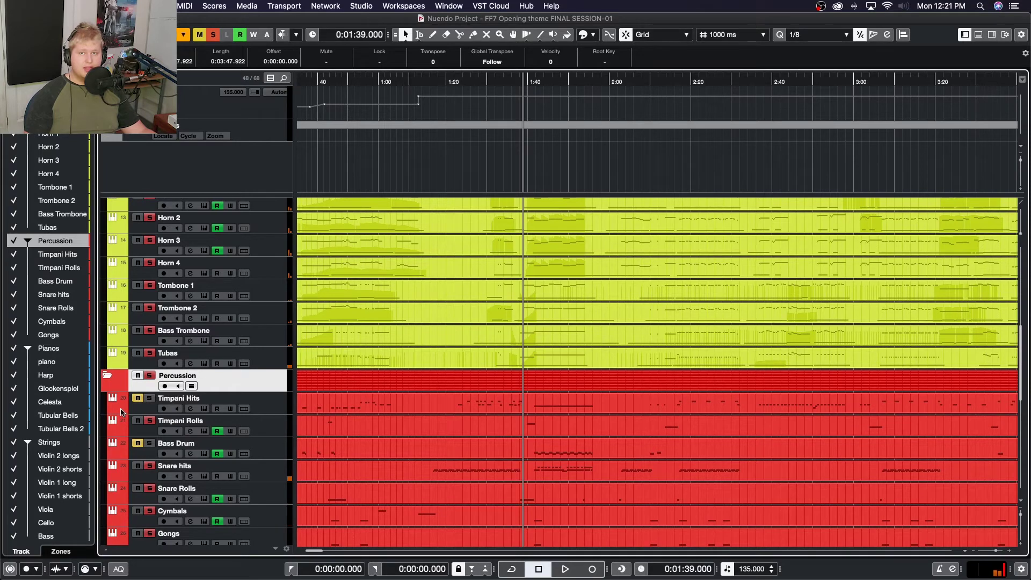
# - Unmute Bass Drum and Timpani Hits, play the passage from 1:39 with the full percussion, and stop
pyautogui.click(138, 443)
pyautogui.click(138, 398)
pyautogui.press('space')
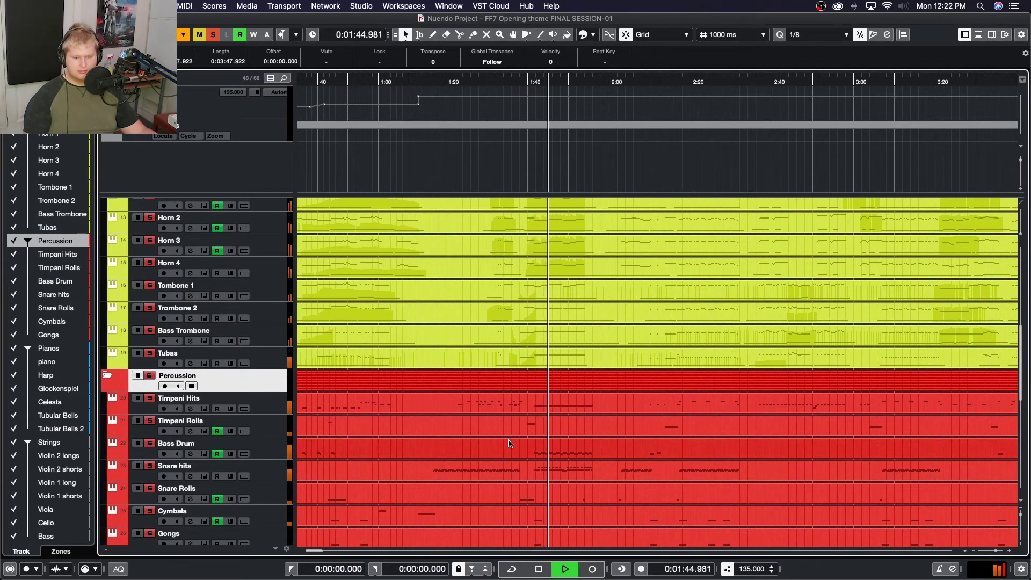
pyautogui.scroll(-4, 510, 443)
pyautogui.hscroll(2, 510, 443)
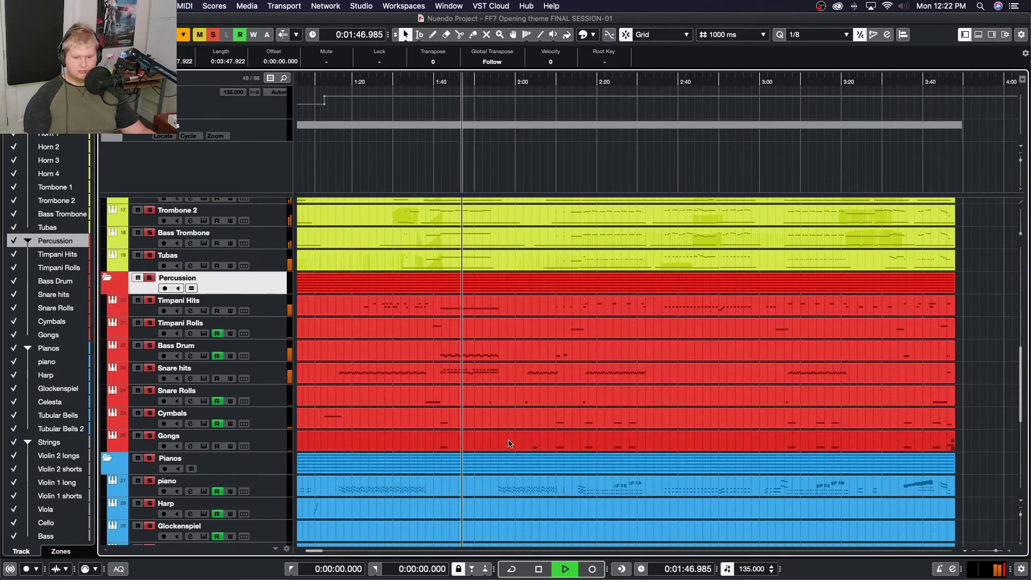
pyautogui.press('space')
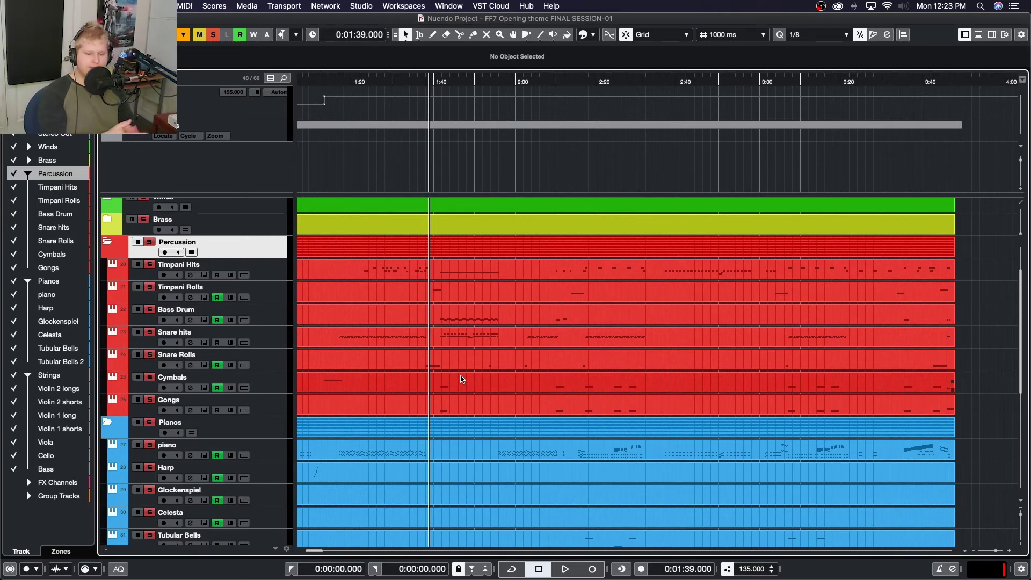
# - Move the playback position to 1:18, play briefly past 1:20, and stop
pyautogui.hscroll(-3, 462, 379)
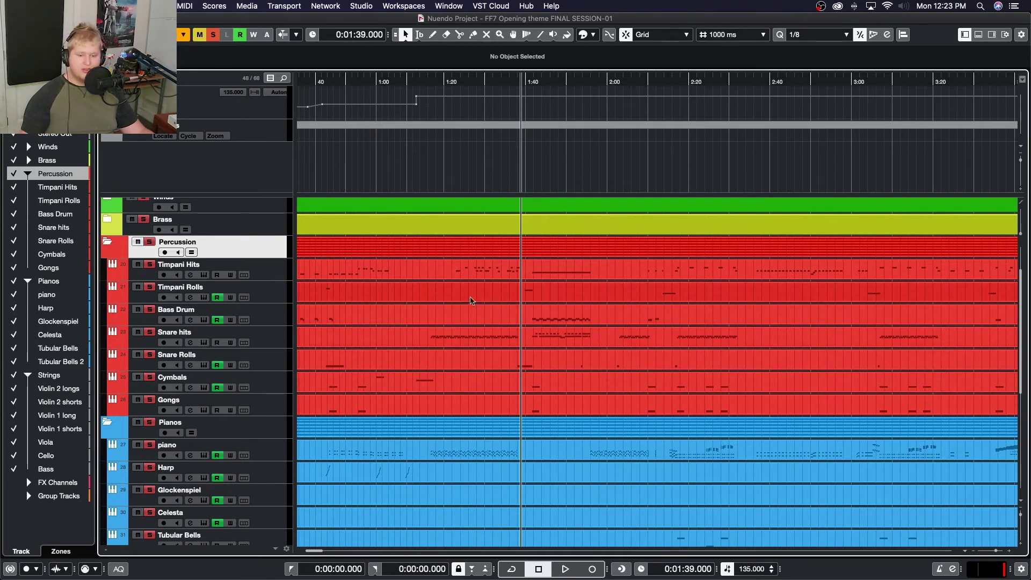
pyautogui.click(435, 80)
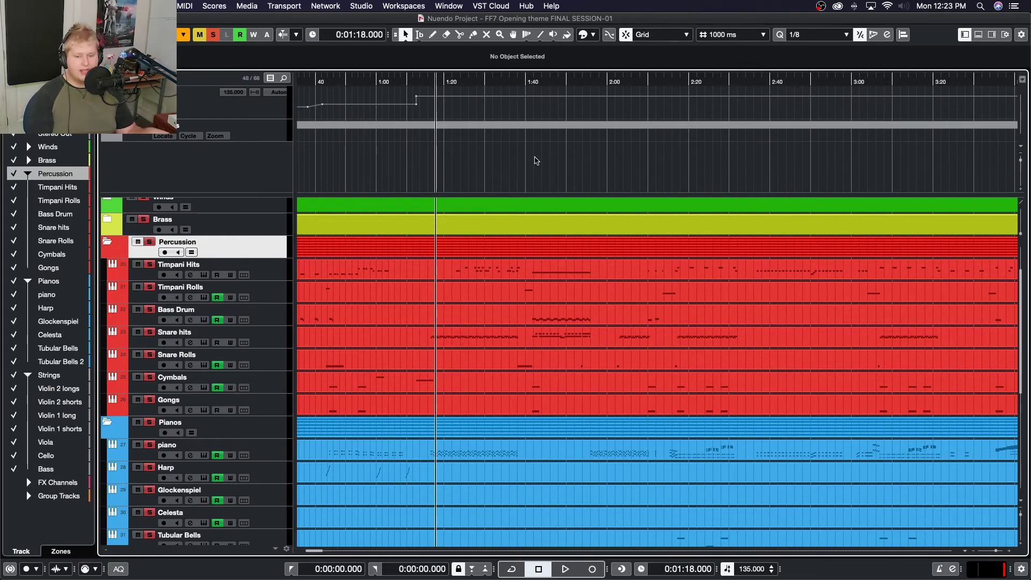
pyautogui.press('space')
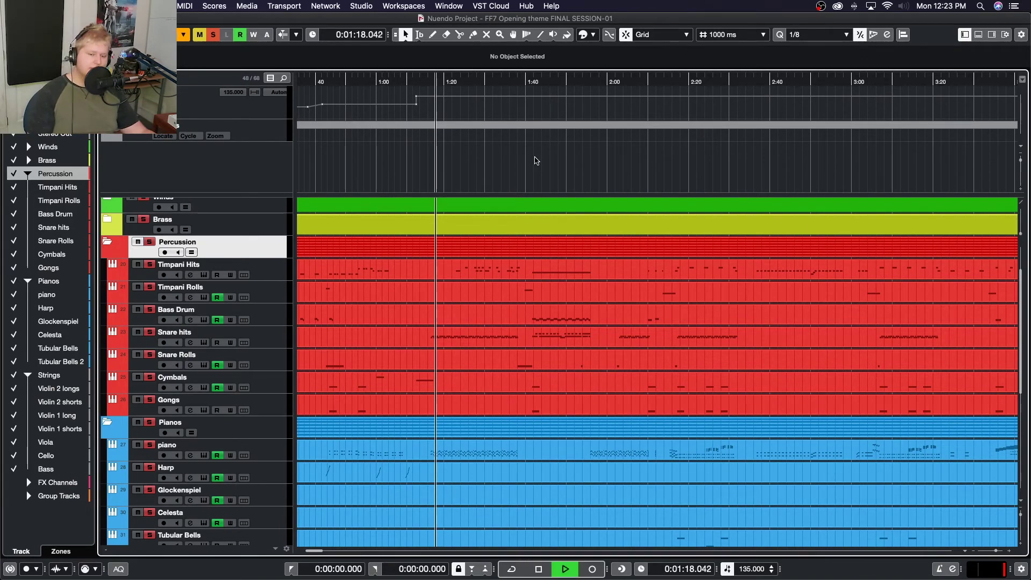
pyautogui.hscroll(10, 535, 161)
pyautogui.hscroll(-10, 545, 203)
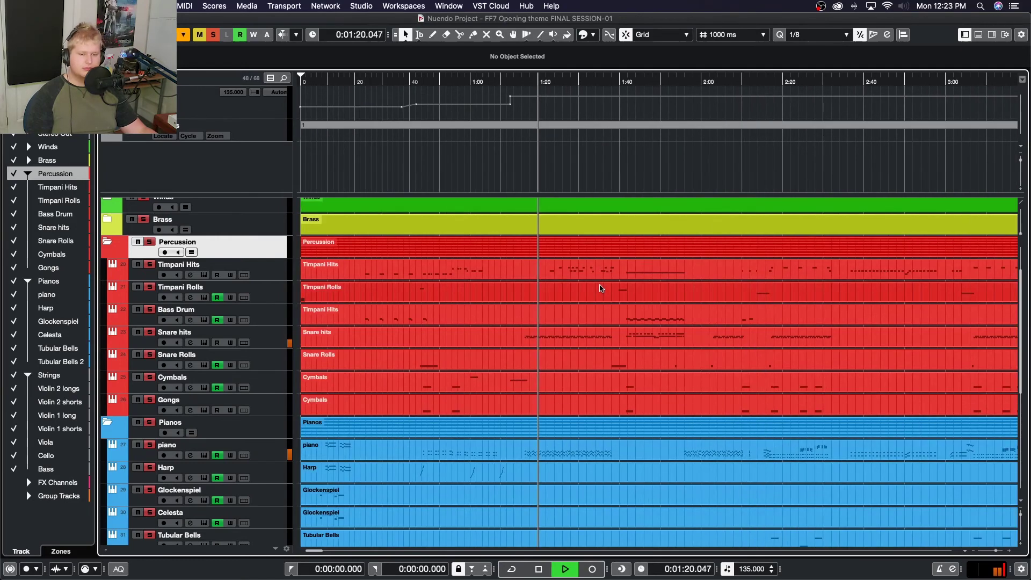
pyautogui.hscroll(5, 662, 303)
pyautogui.press('space')
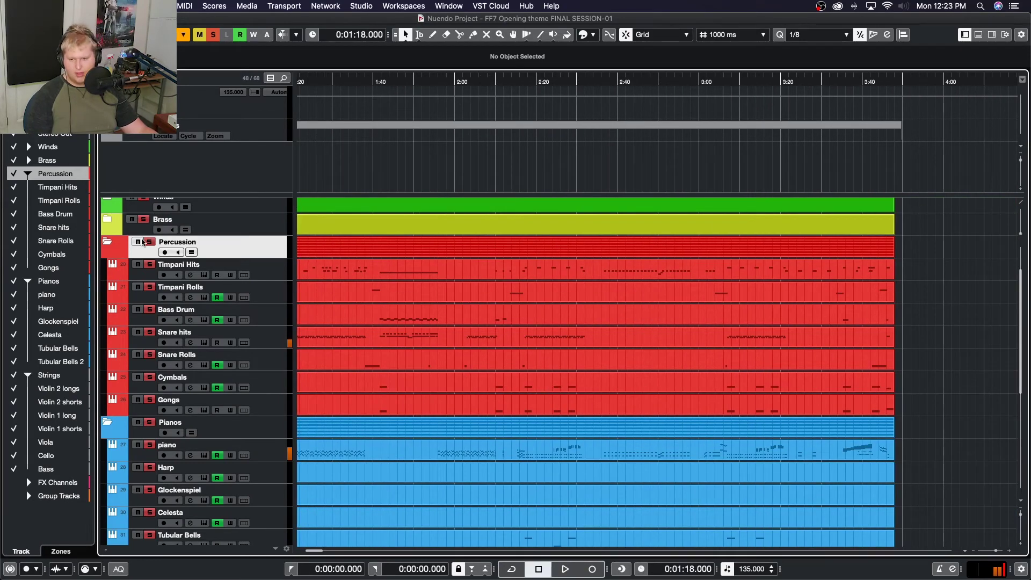
# - Select the piano part and compare its notes with the surrounding percussion, harp and string tracks
pyautogui.hscroll(-5, 457, 378)
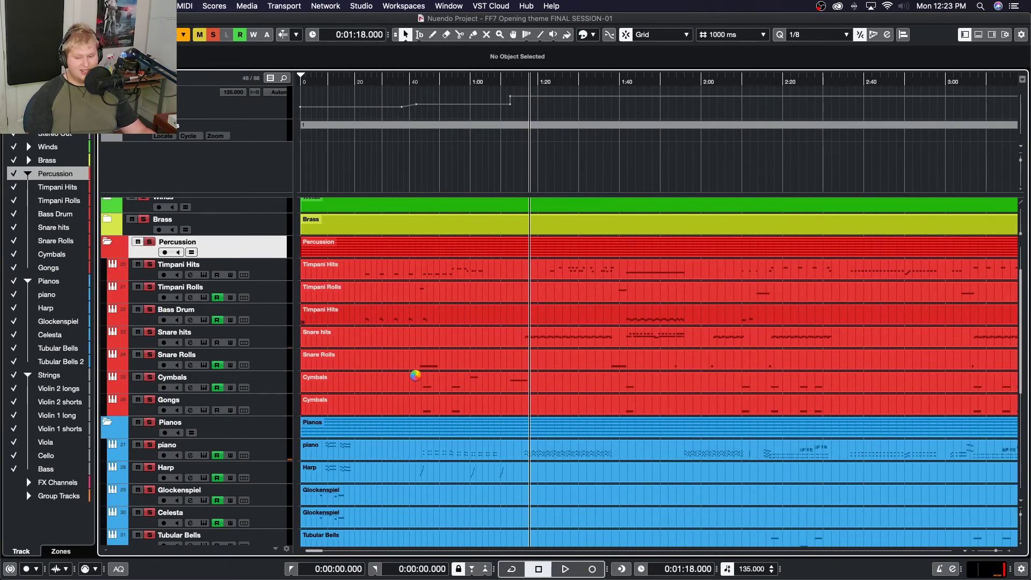
pyautogui.scroll(-5, 559, 351)
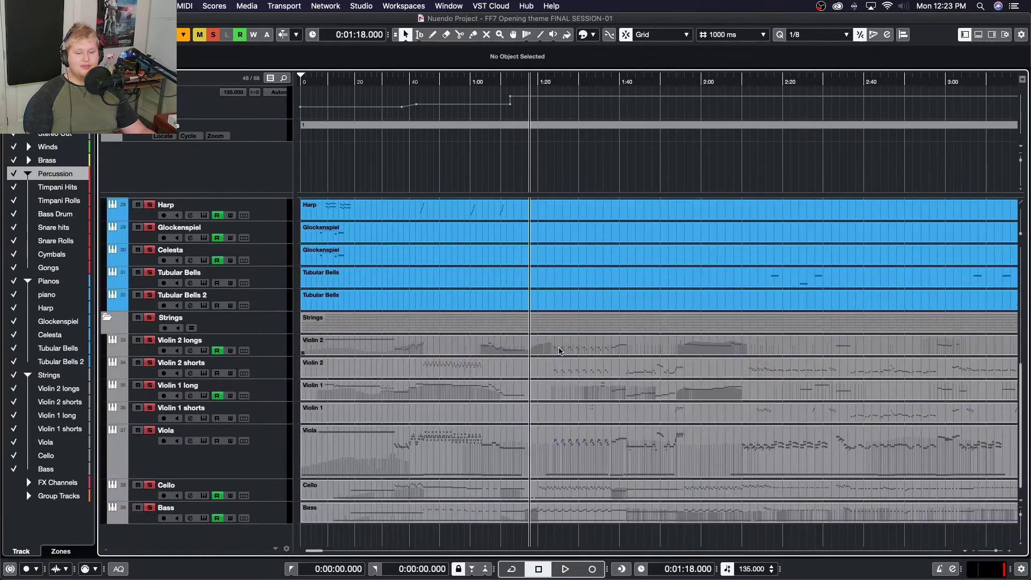
pyautogui.scroll(4, 559, 352)
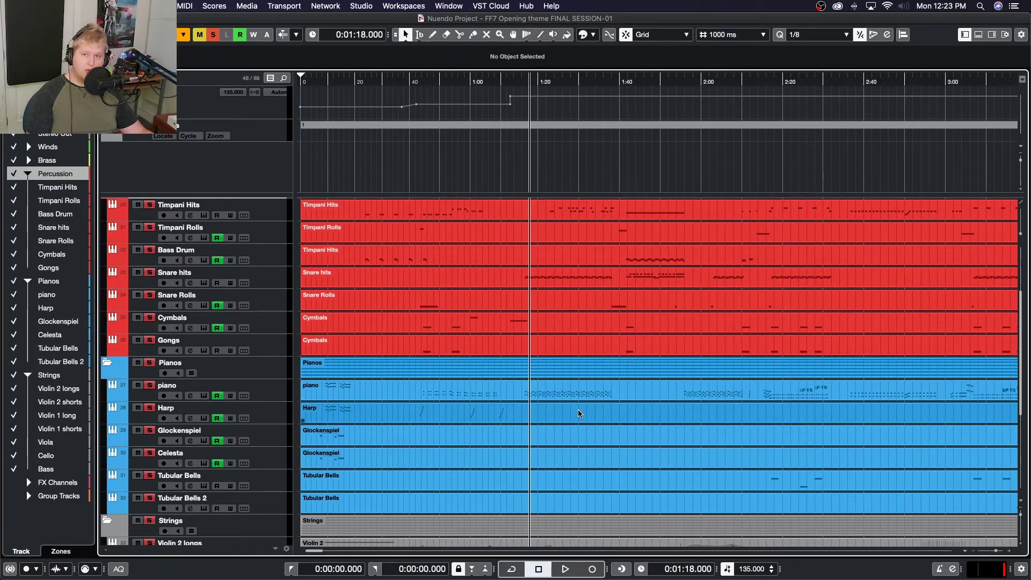
pyautogui.click(538, 391)
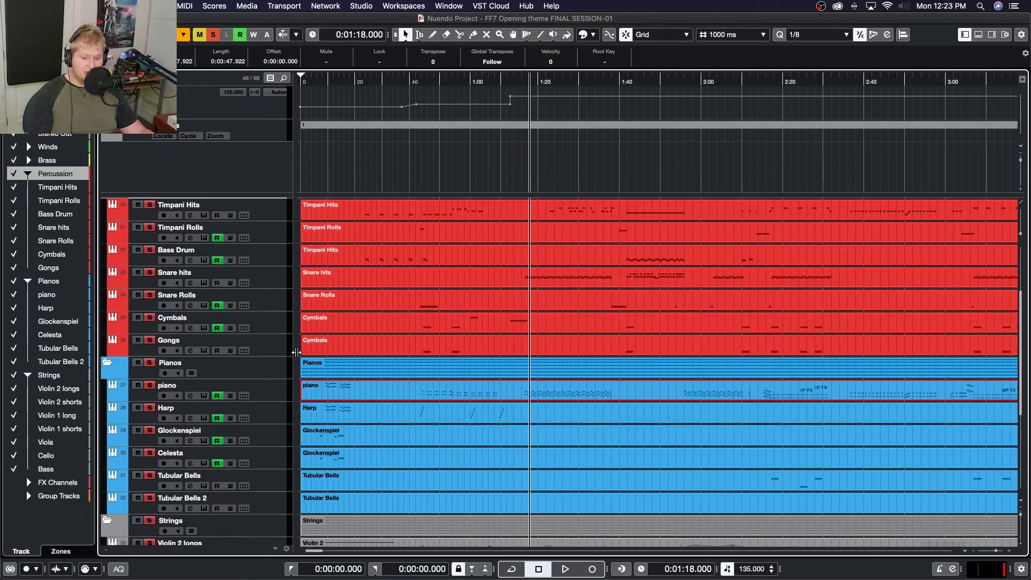
pyautogui.hscroll(5, 590, 440)
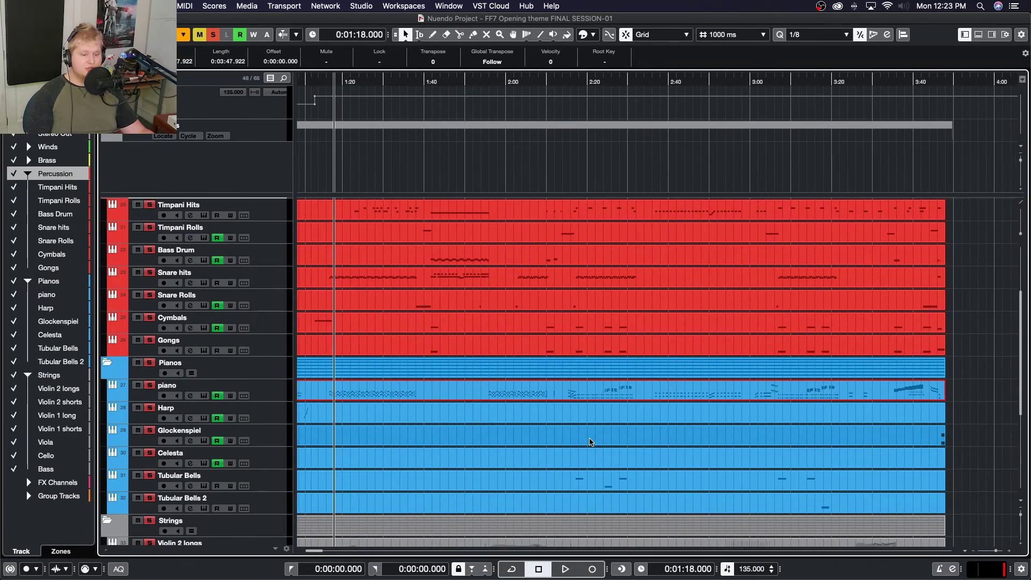
pyautogui.hscroll(-5, 591, 442)
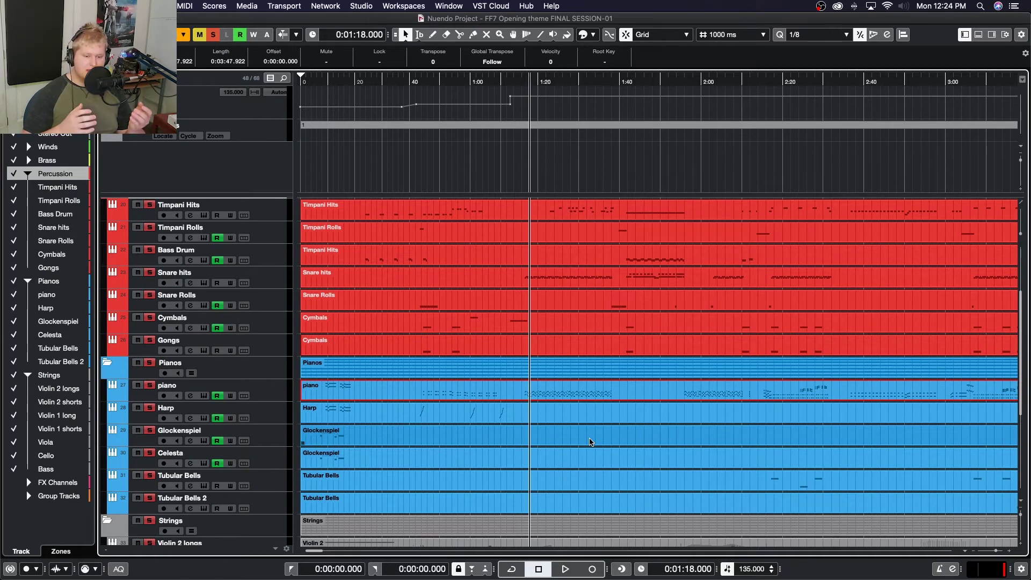
# - Play the passage from 1:16 past 1:26, stop playback, and move on to the Strings tracks
pyautogui.click(506, 81)
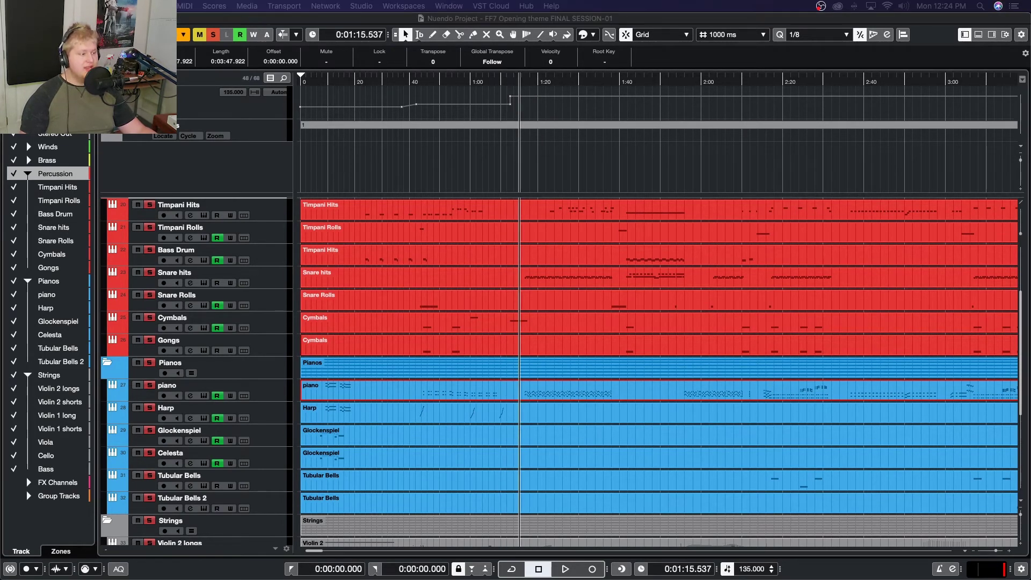
pyautogui.press('space')
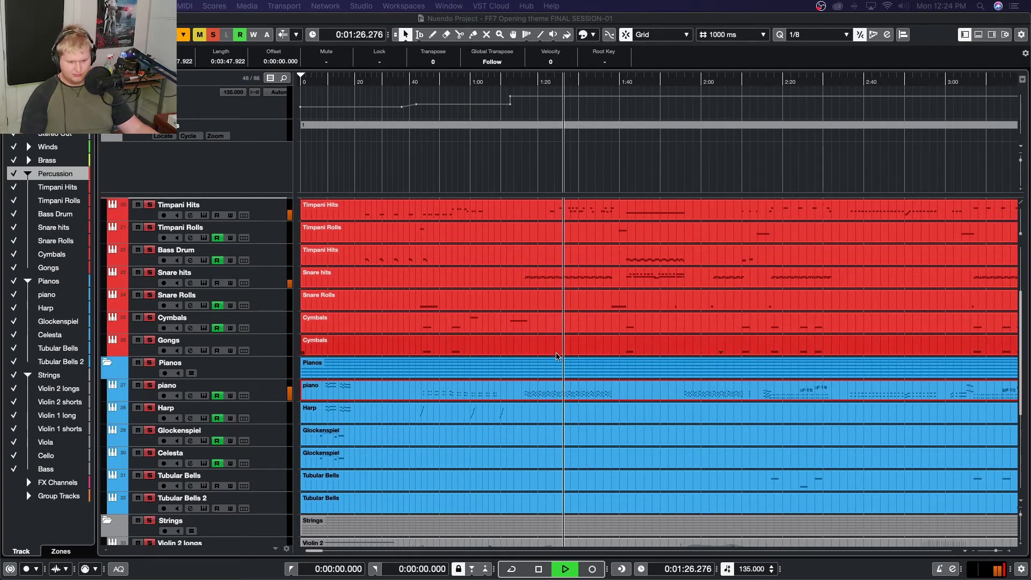
pyautogui.hscroll(-3, 510, 352)
pyautogui.press('space')
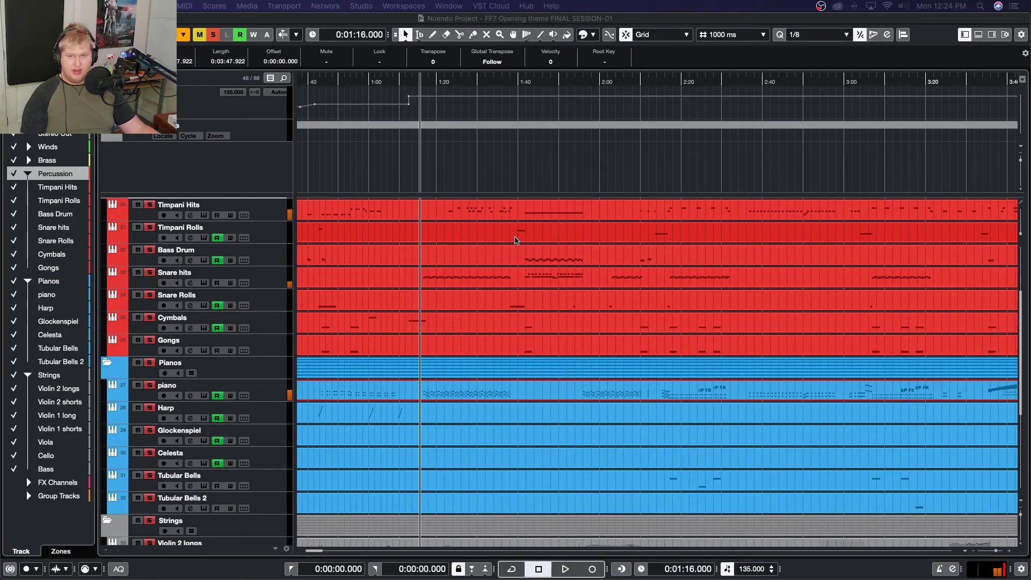
pyautogui.scroll(-4, 599, 370)
pyautogui.scroll(-3, 599, 369)
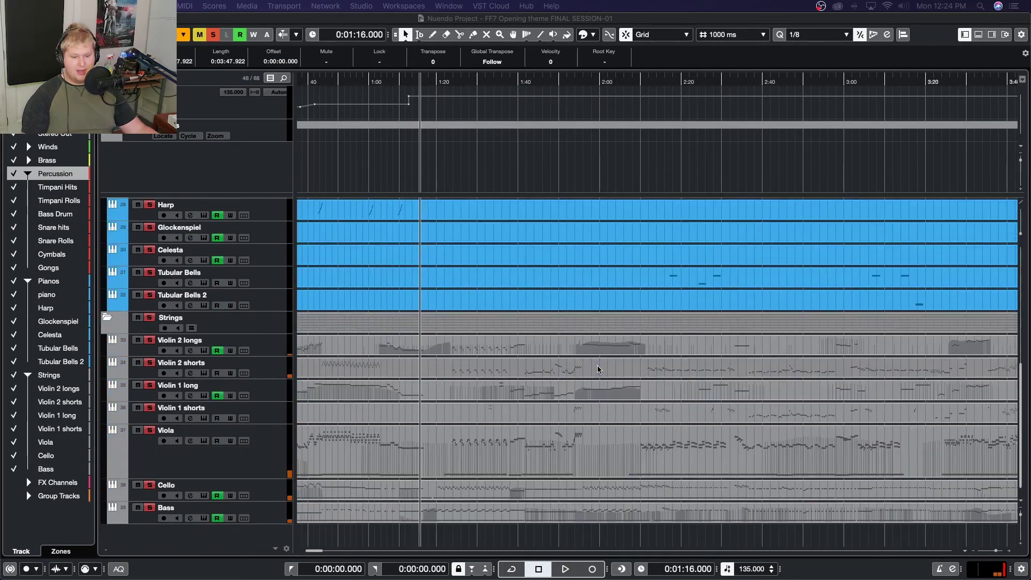
# - Move the playback position to 1:58 and start playback
pyautogui.scroll(8, 599, 370)
pyautogui.scroll(-4, 562, 503)
pyautogui.scroll(-4, 563, 504)
pyautogui.scroll(10, 564, 440)
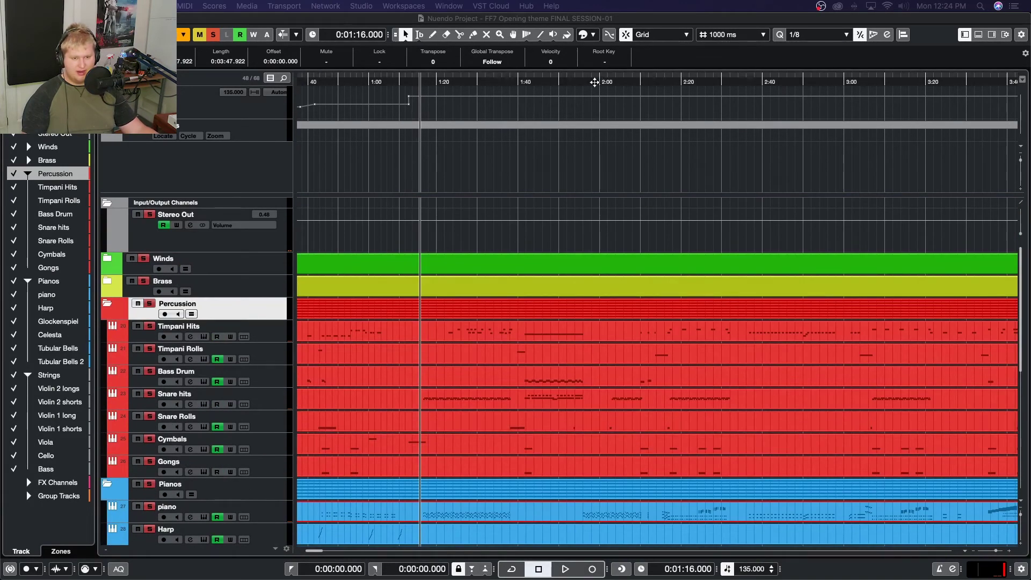
pyautogui.click(591, 81)
pyautogui.hscroll(-5, 595, 172)
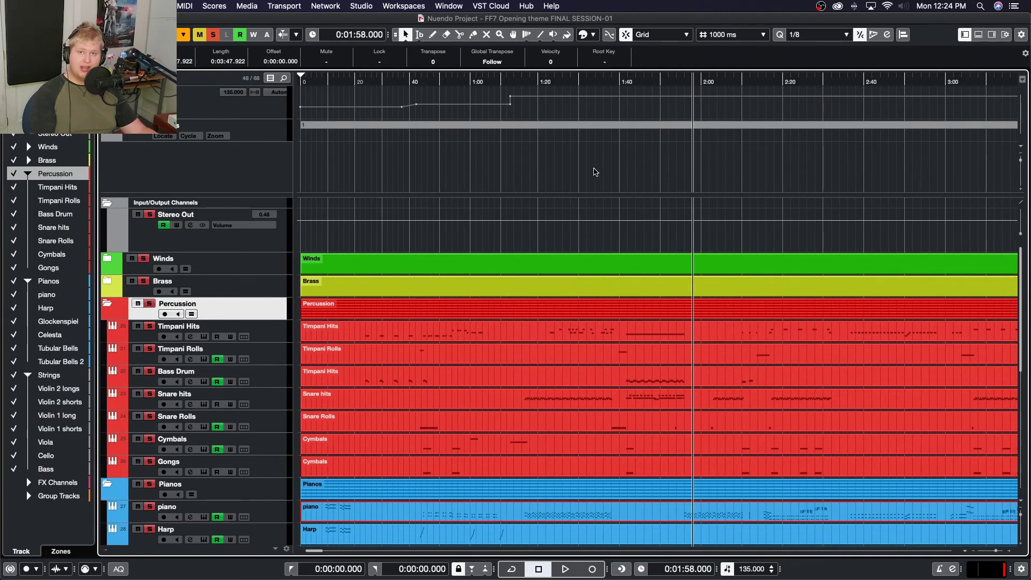
pyautogui.press('space')
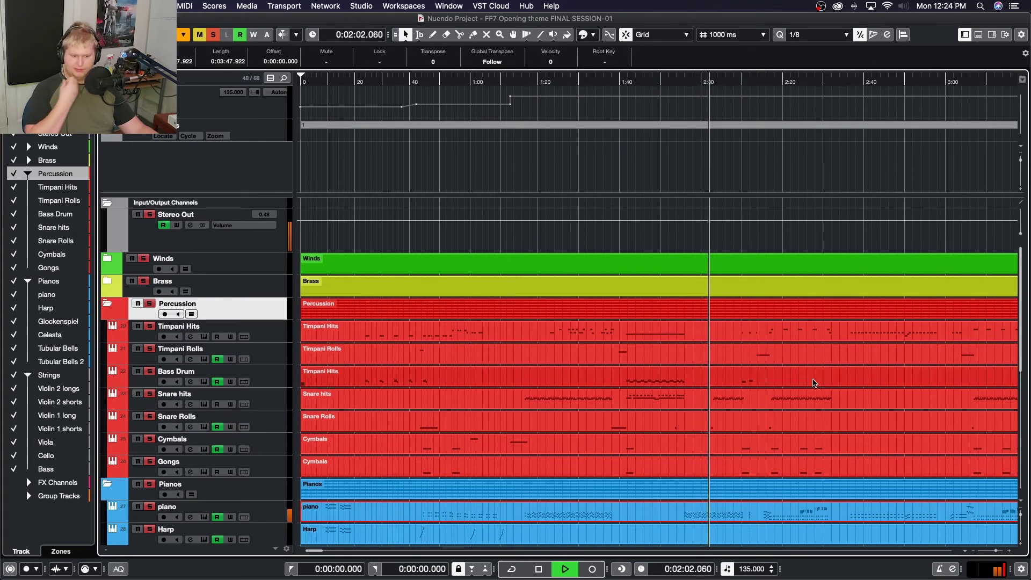
# - Select the piano track and enlarge its height during playback to compare it with the percussion and strings, and stop playback
pyautogui.scroll(-4, 752, 295)
pyautogui.hscroll(5, 752, 296)
pyautogui.hscroll(-5, 803, 376)
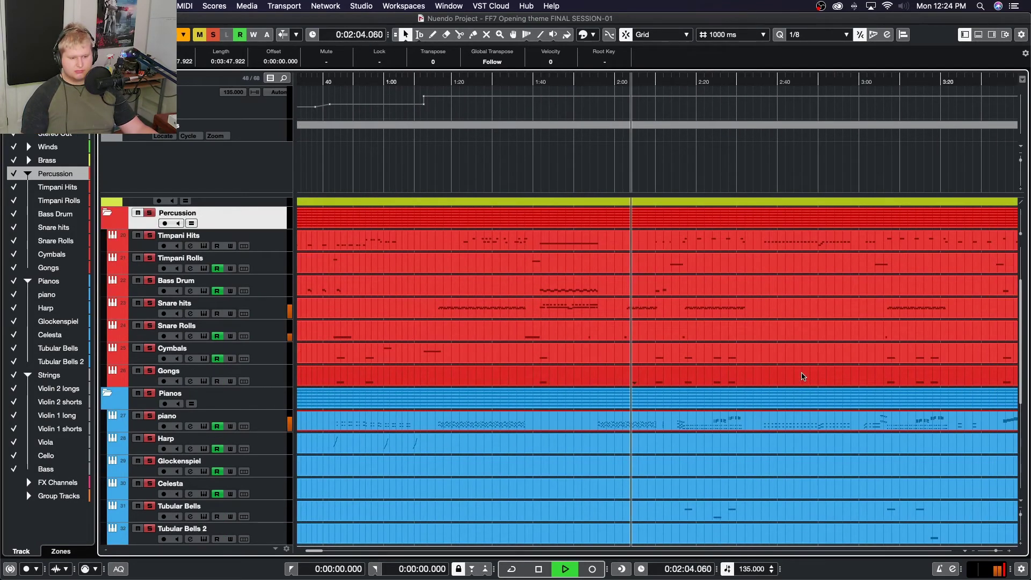
pyautogui.scroll(-4, 803, 376)
pyautogui.scroll(-4, 802, 376)
pyautogui.hscroll(3, 803, 376)
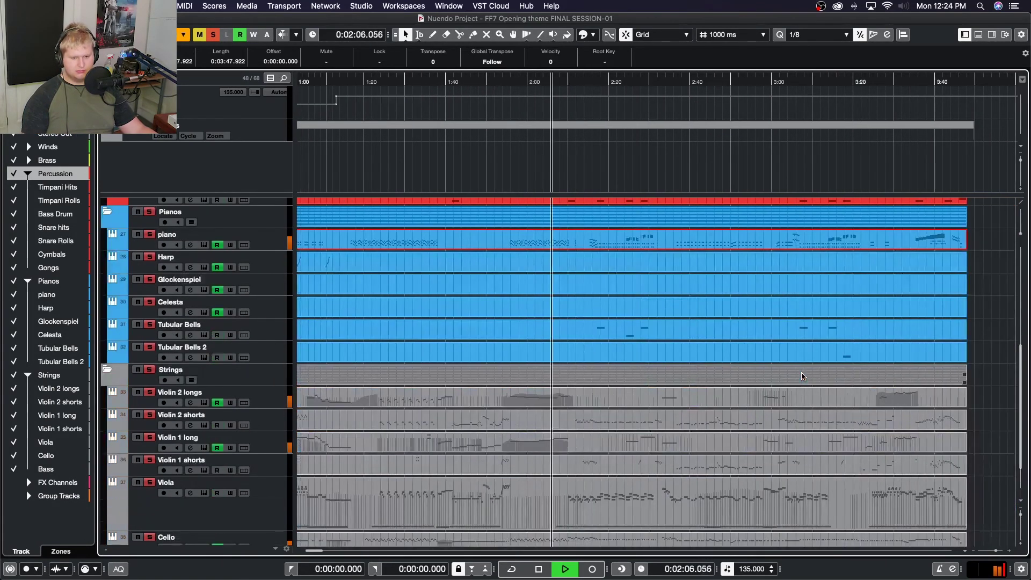
pyautogui.scroll(5, 803, 376)
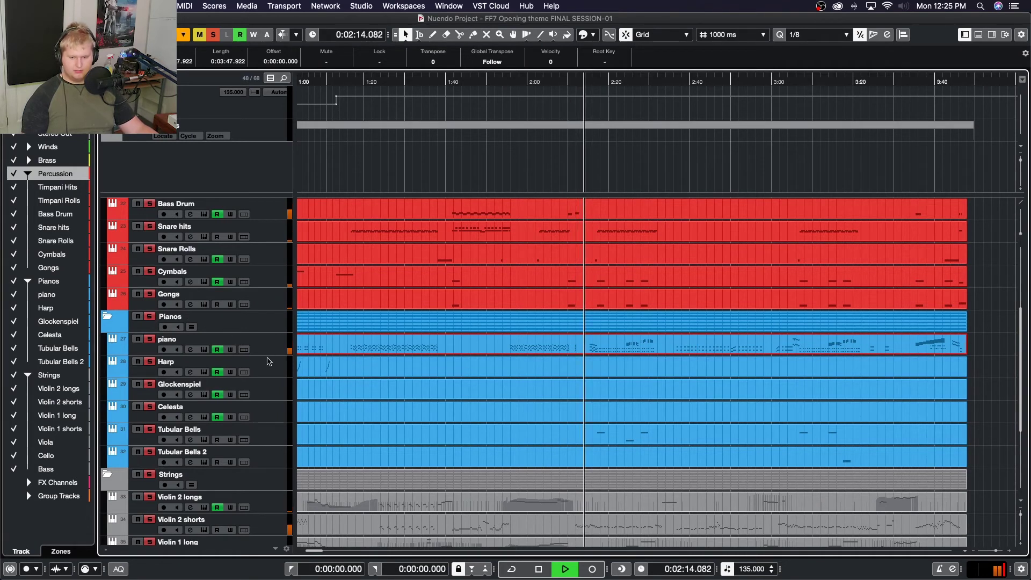
pyautogui.click(257, 346)
pyautogui.moveTo(270, 355); pyautogui.dragTo(270, 387)
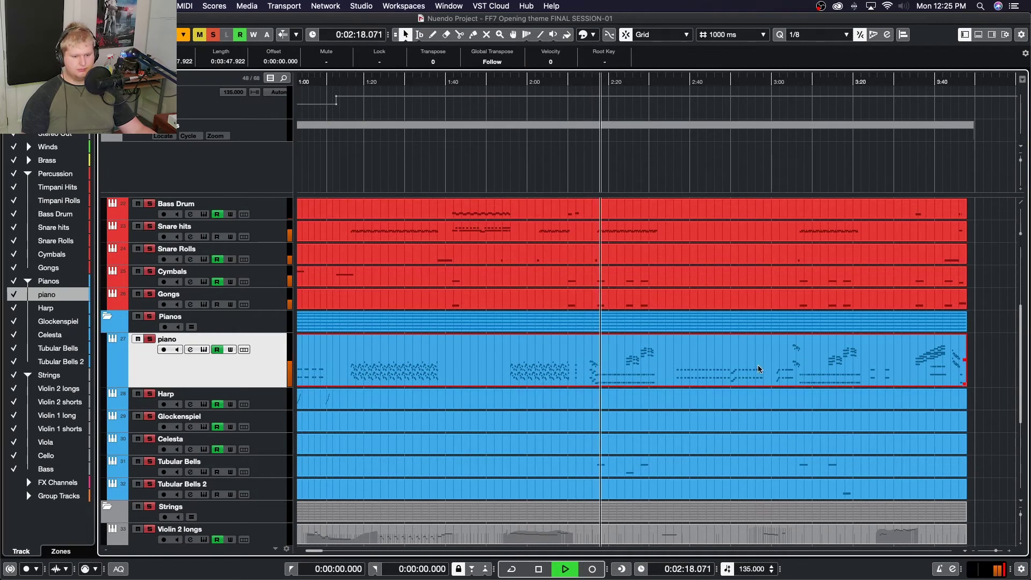
pyautogui.press('space')
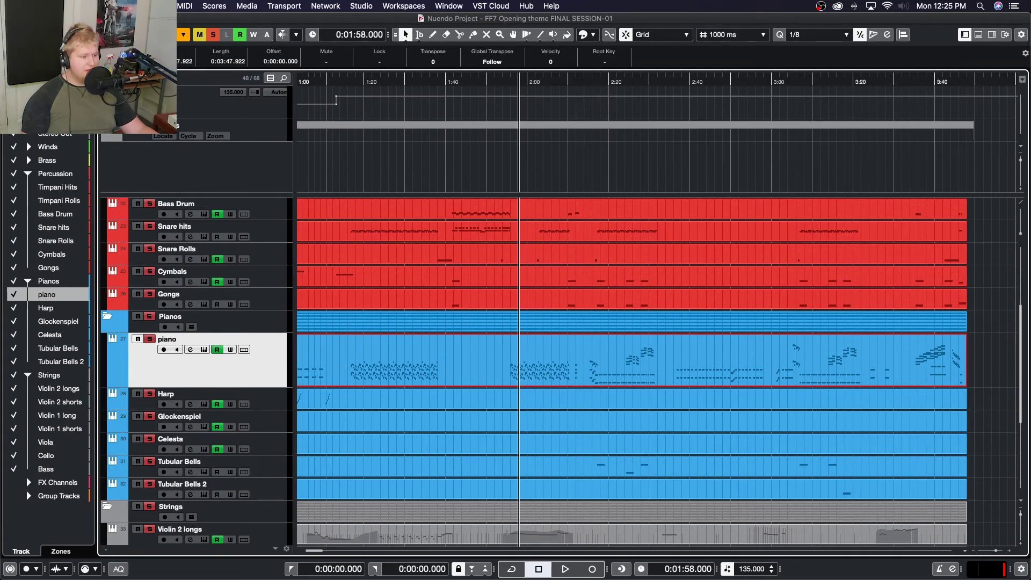
# - Open the piano part in the Key Editor and select its four-note chords just after 2:10 and at 2:12
pyautogui.moveTo(1030, 180); pyautogui.dragTo(291, 4)
pyautogui.moveTo(216, 421); pyautogui.dragTo(243, 182)
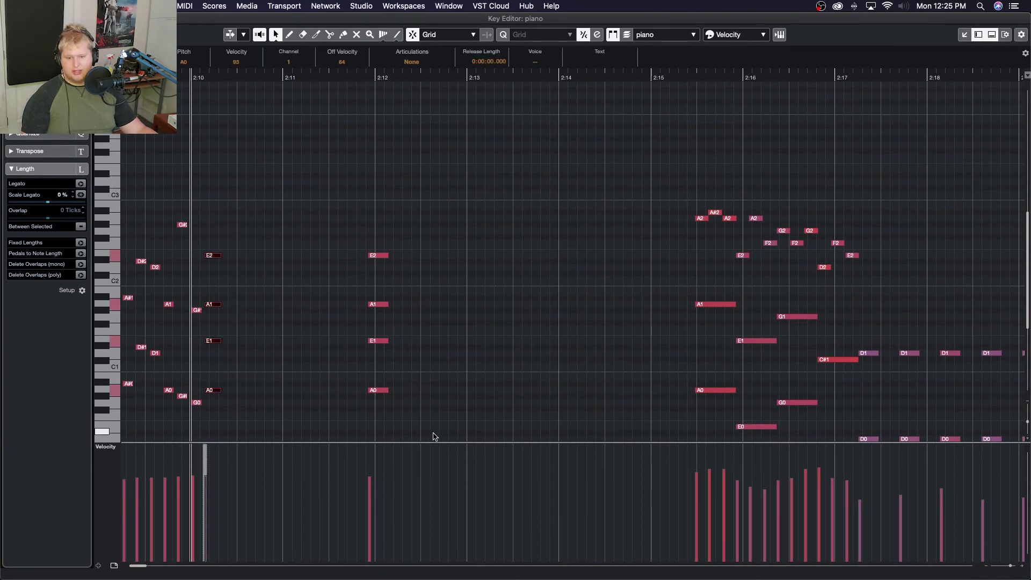
pyautogui.moveTo(438, 439); pyautogui.dragTo(372, 210)
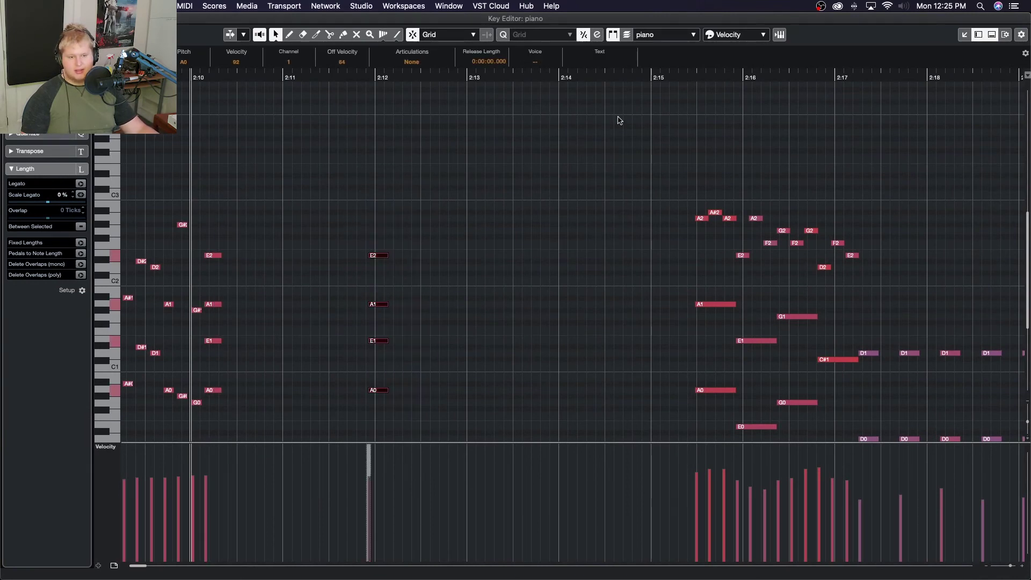
# - Select the piano run and its low octave notes between 2:15 and 2:17
pyautogui.hscroll(5, 654, 271)
pyautogui.scroll(-3, 652, 268)
pyautogui.hscroll(2, 652, 269)
pyautogui.press('g')
pyautogui.moveTo(307, 371); pyautogui.dragTo(504, 107)
# - Examine the repeated low D notes, select the upper piano chords between about 2:24 and 2:31, and close the Key Editor
pyautogui.hscroll(3, 646, 232)
pyautogui.hscroll(6, 646, 234)
pyautogui.scroll(-3, 515, 317)
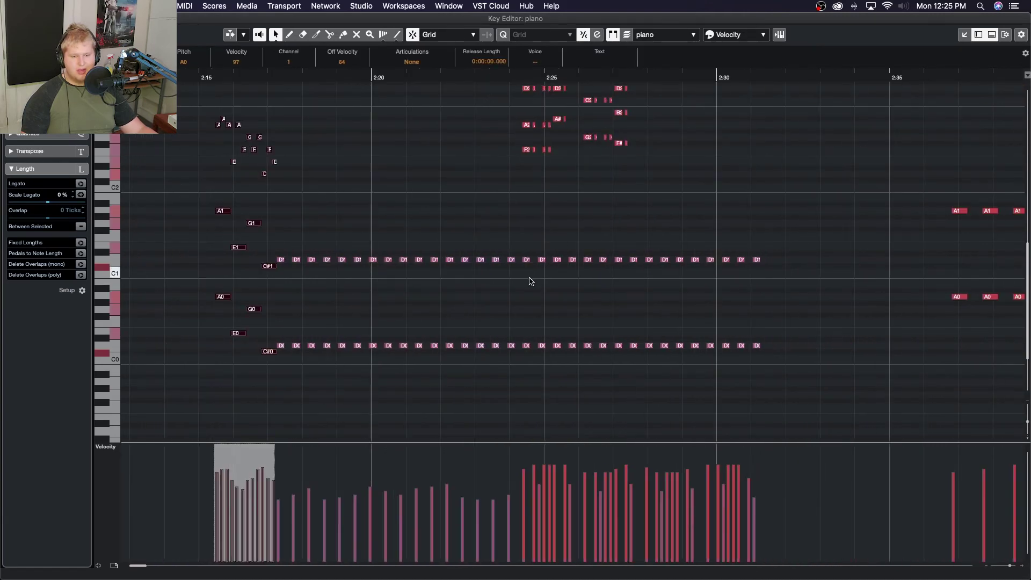
pyautogui.scroll(5, 529, 281)
pyautogui.moveTo(477, 404); pyautogui.dragTo(810, 168)
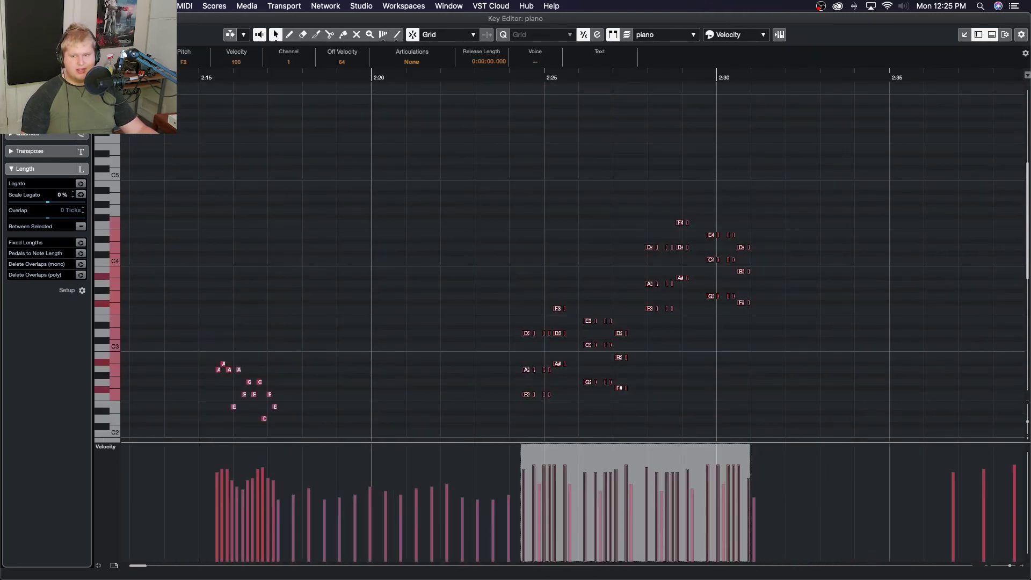
pyautogui.click(7, 18)
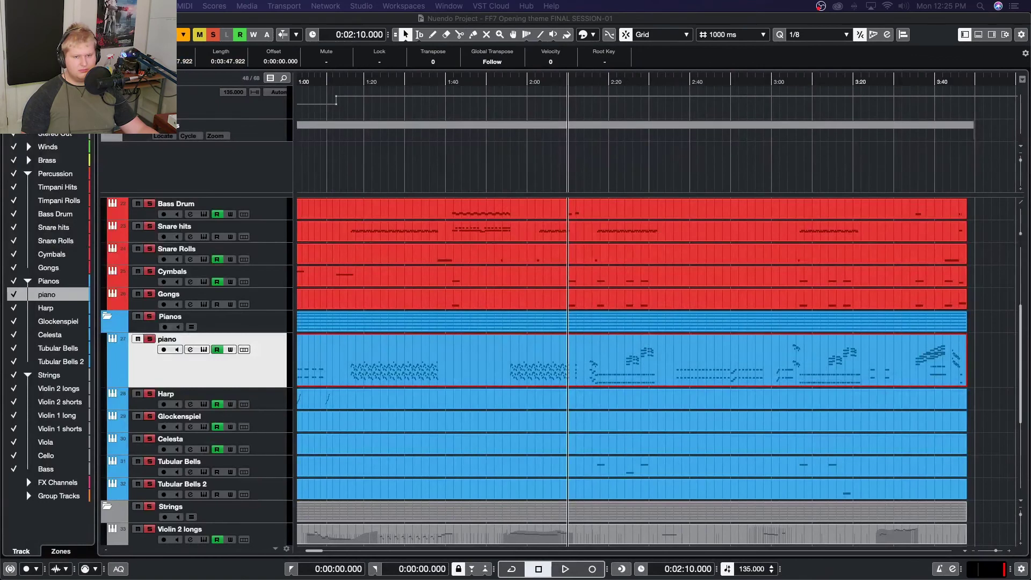
# - Switch the time display to Bars+Beats, play the passage from bar 64 beat 3 to about bar 73, and stop
pyautogui.click(312, 34)
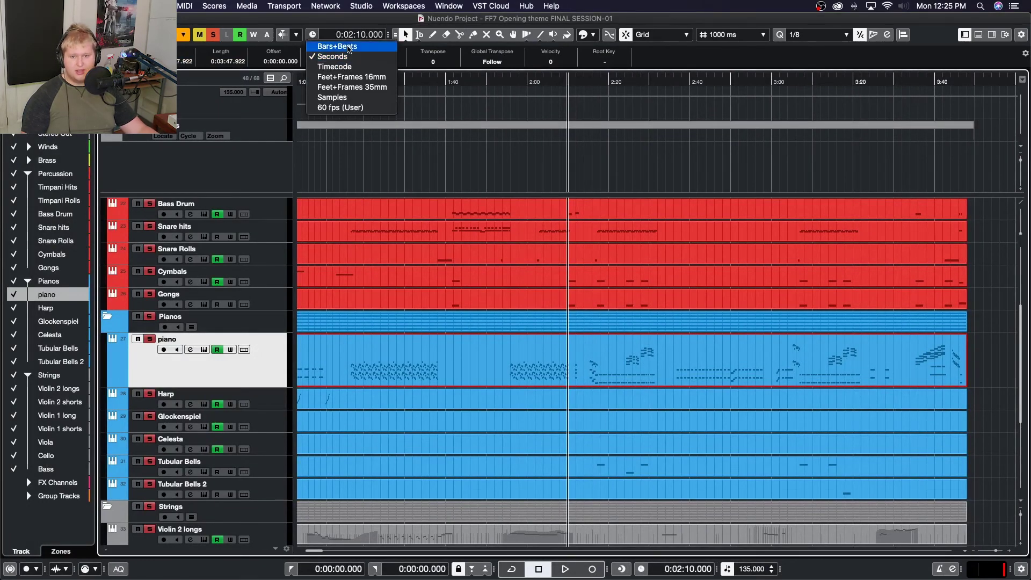
pyautogui.click(349, 46)
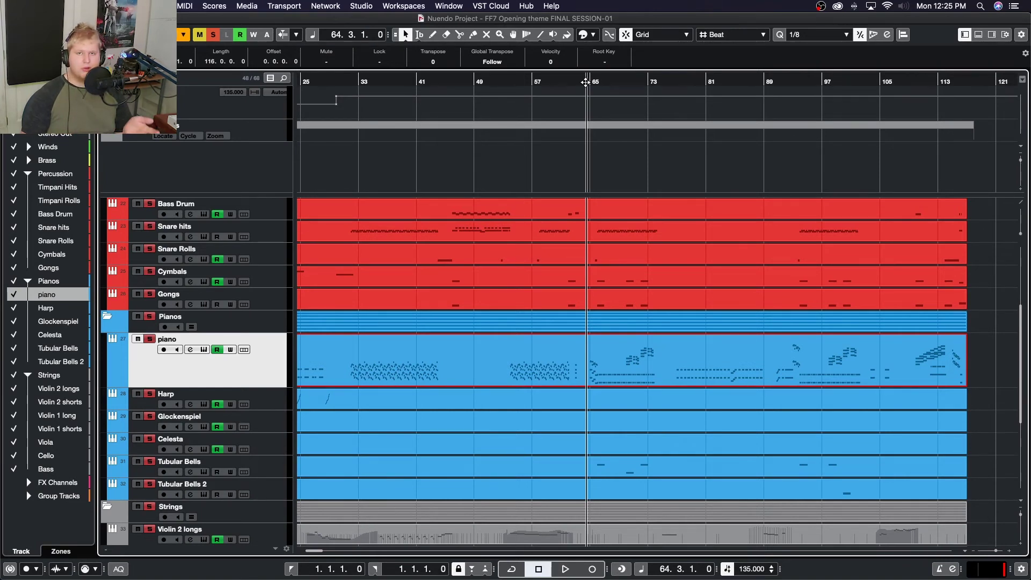
pyautogui.press('space')
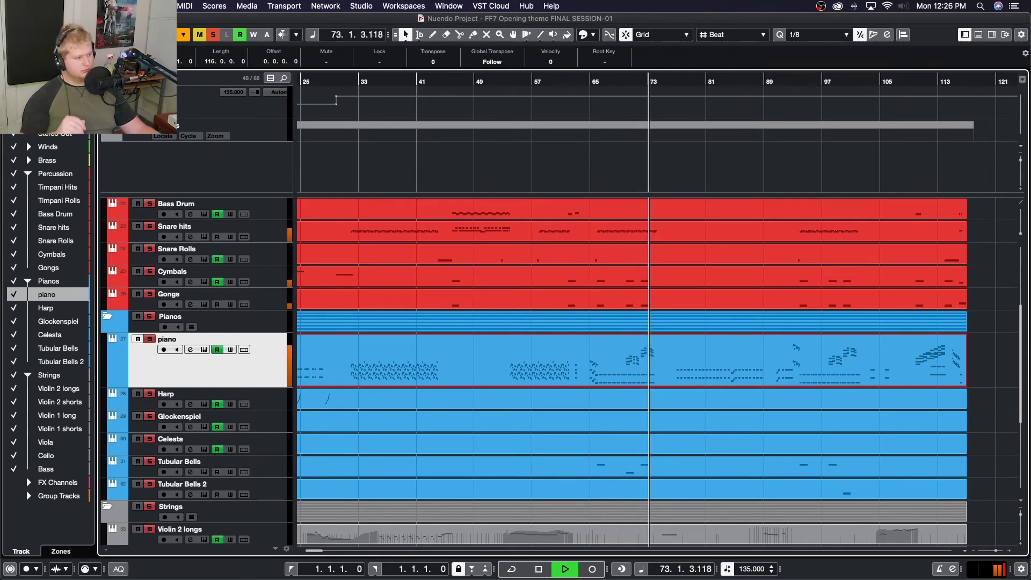
pyautogui.press('space')
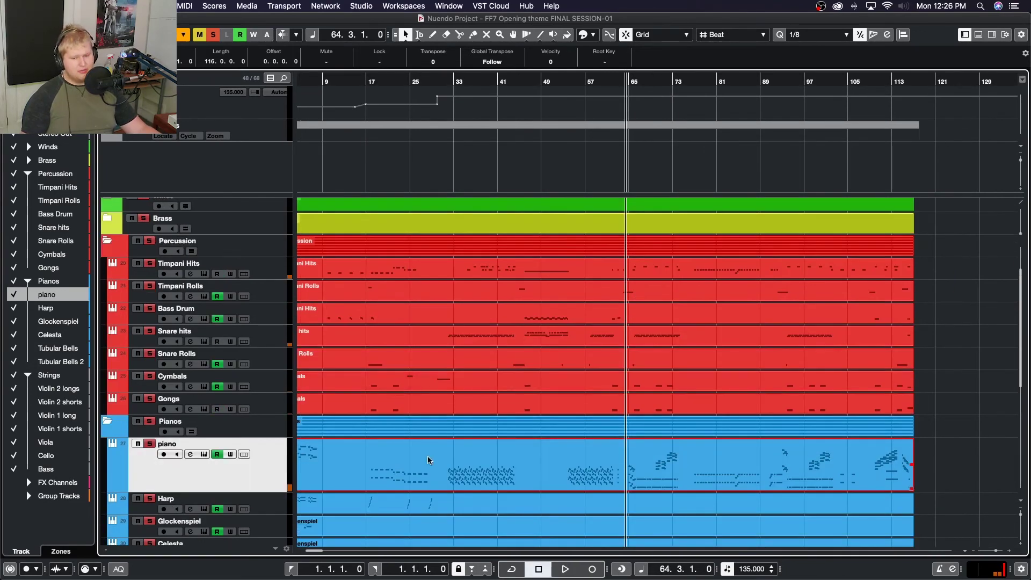
# - Play the opening from bar 1 while selecting the piano, harp and glockenspiel parts, and stop playback
pyautogui.hscroll(4, 428, 459)
pyautogui.scroll(-4, 424, 448)
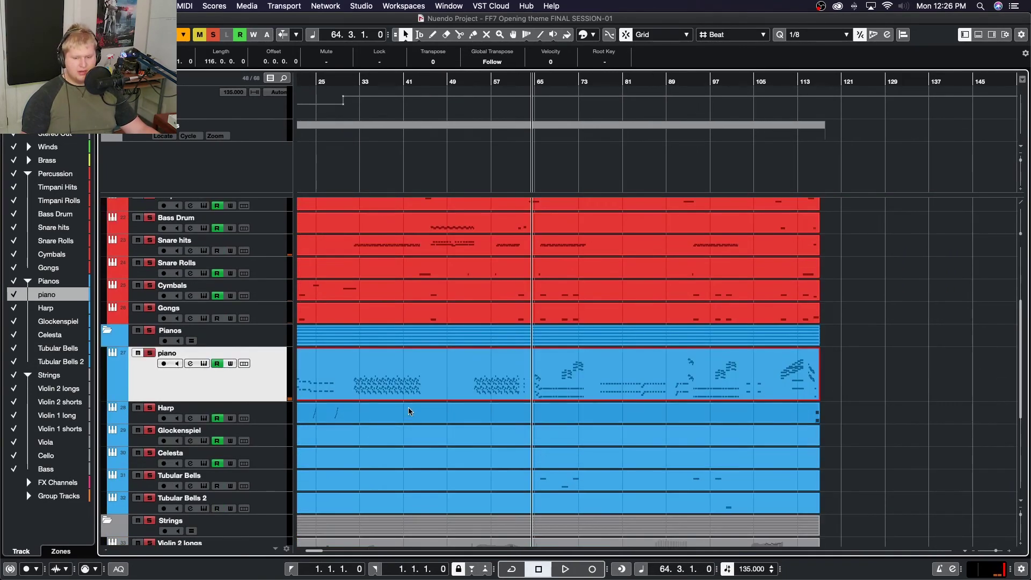
pyautogui.hscroll(-3, 408, 411)
pyautogui.click(409, 411)
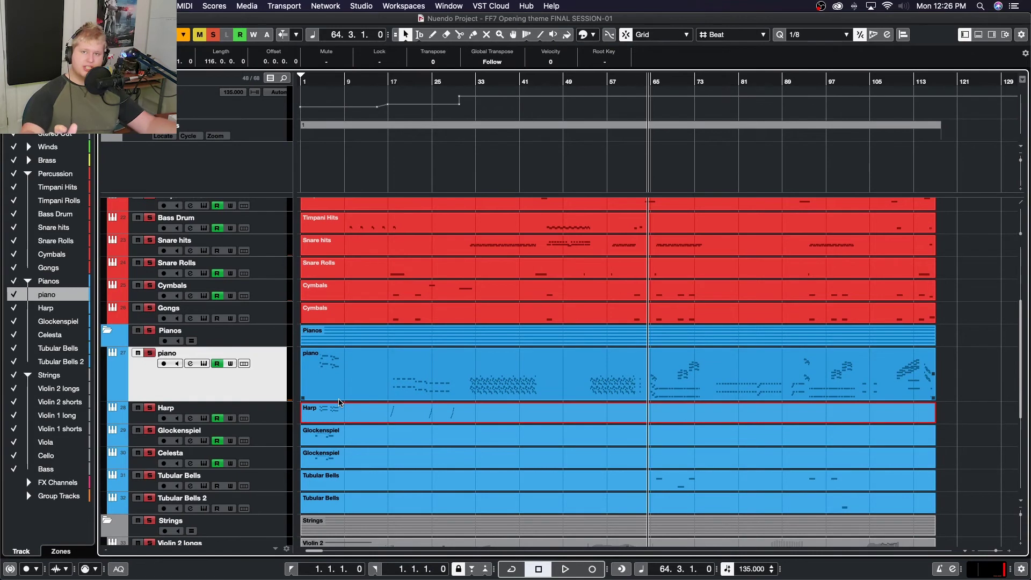
pyautogui.moveTo(316, 84); pyautogui.dragTo(280, 129)
pyautogui.press('space')
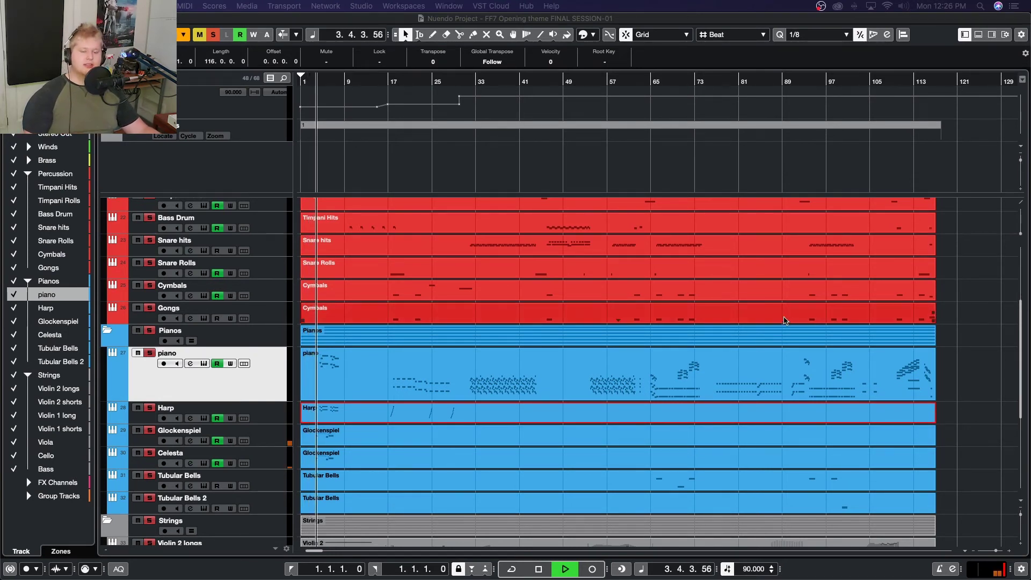
pyautogui.moveTo(946, 363); pyautogui.dragTo(907, 436)
pyautogui.press('space')
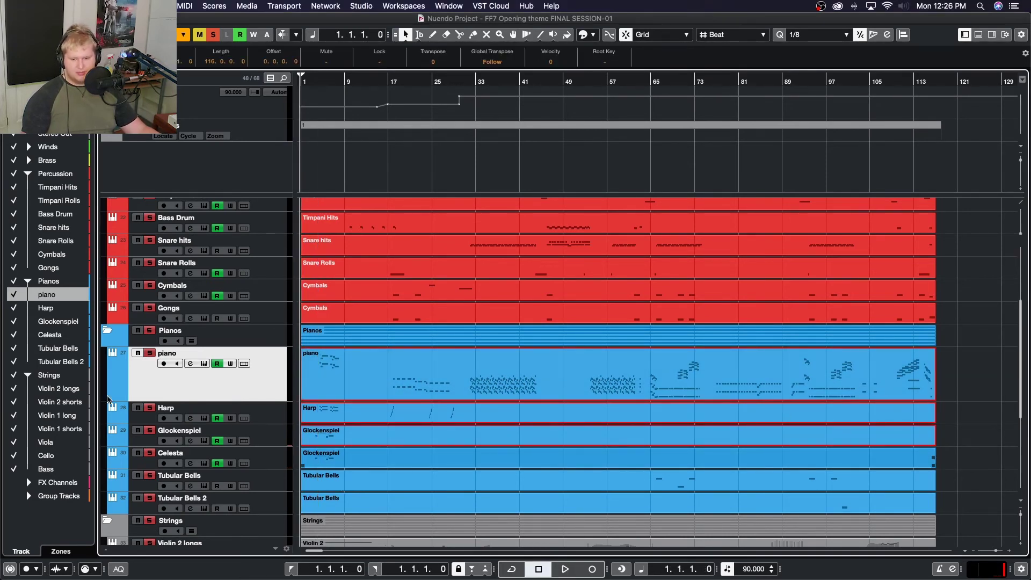
# - Select the Celesta part and both Tubular Bells parts in turn to compare their notes
pyautogui.click(774, 460)
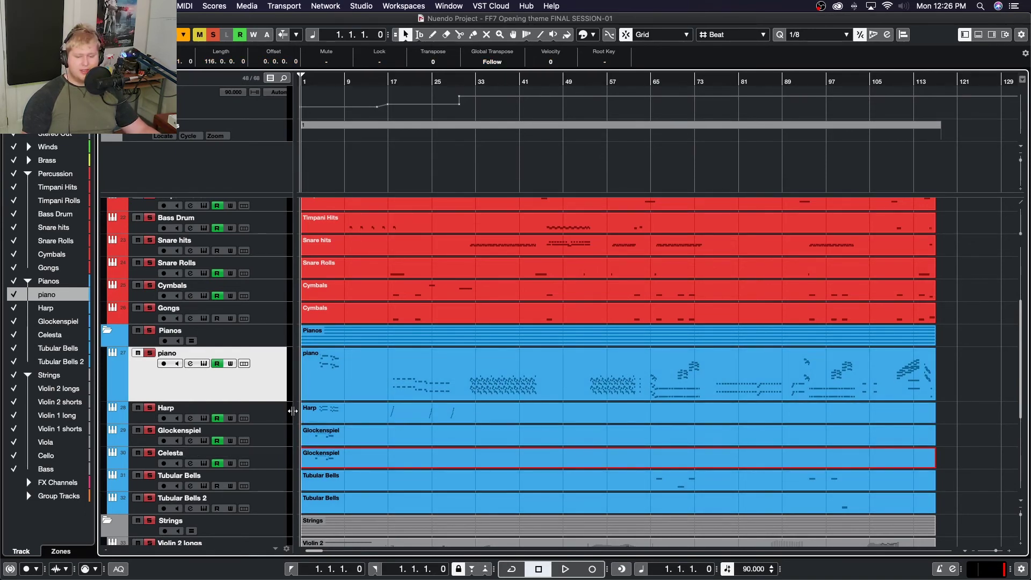
pyautogui.scroll(-3, 326, 418)
pyautogui.click(684, 372)
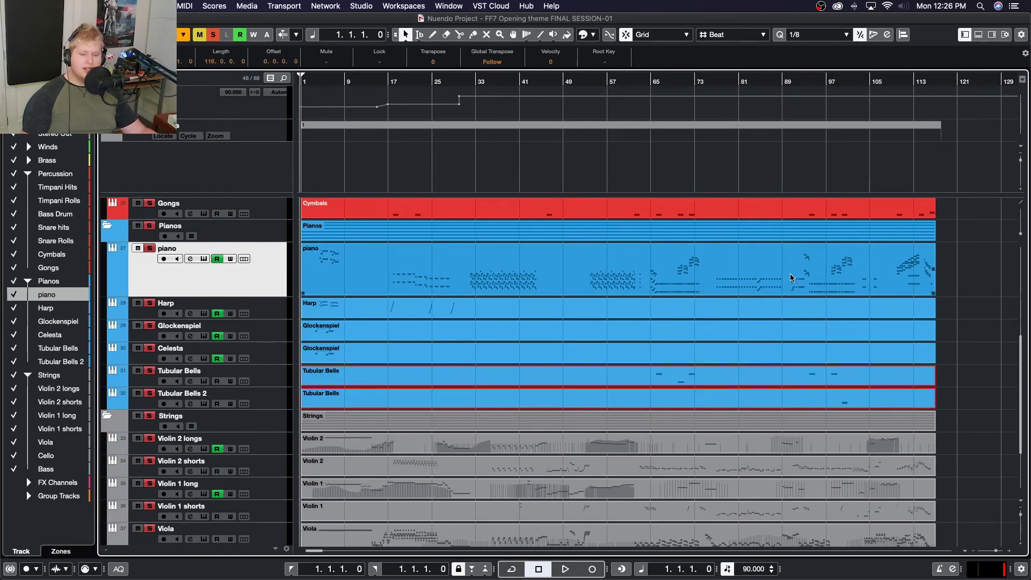
# - Collapse the Percussion, Pianos and Input/Output Channels folders to focus on the Strings tracks
pyautogui.click(635, 279)
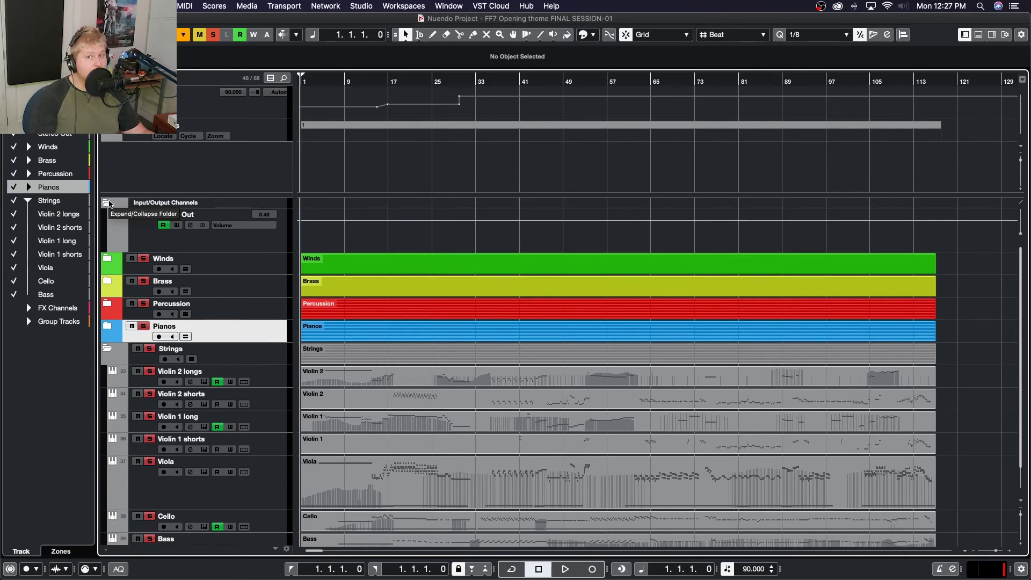
pyautogui.click(107, 203)
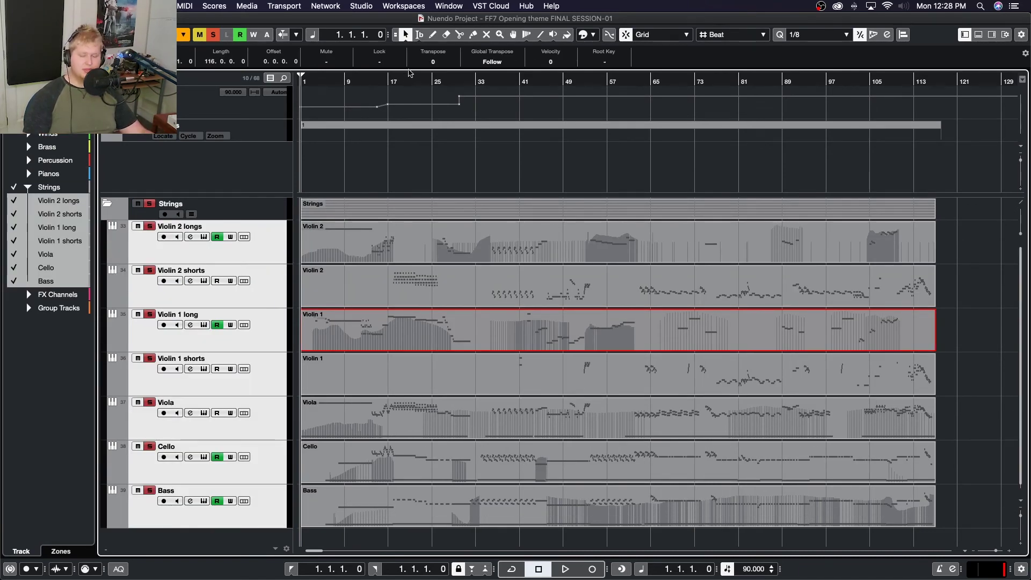
# - Return the playback position to bar 1, play the opening of the strings past bar 9, and stop
pyautogui.click(368, 81)
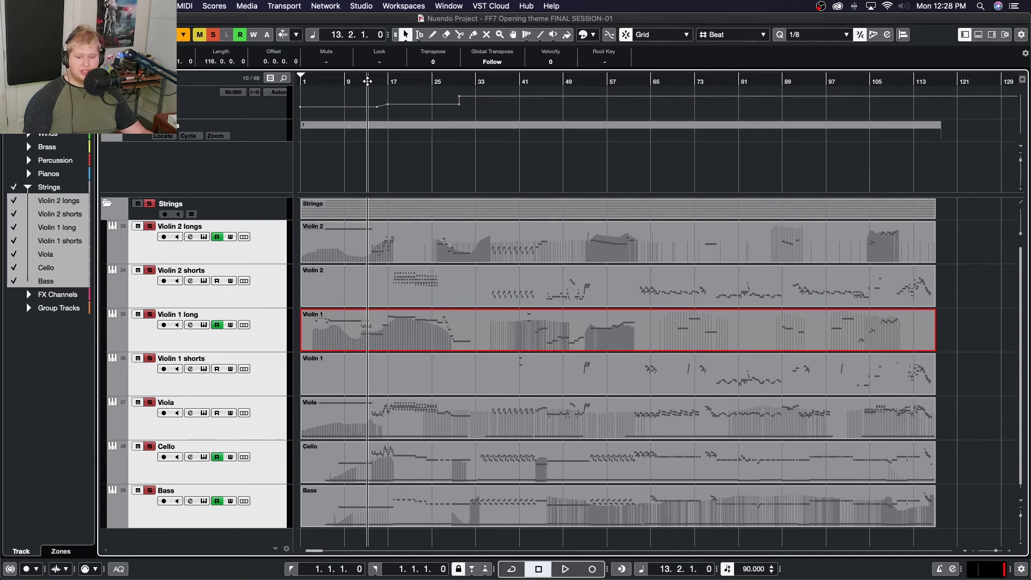
pyautogui.moveTo(373, 81); pyautogui.dragTo(290, 88)
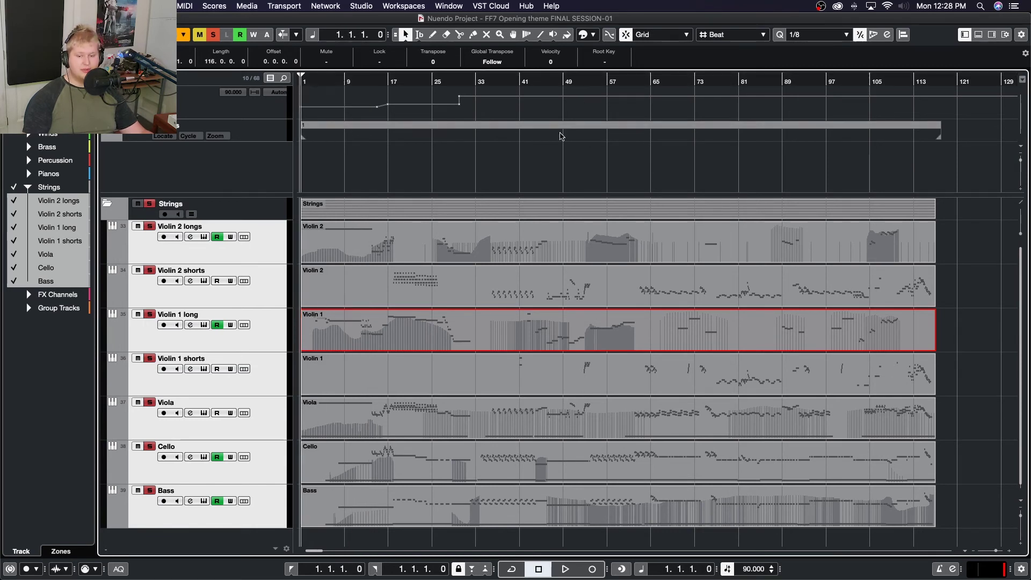
pyautogui.press('space')
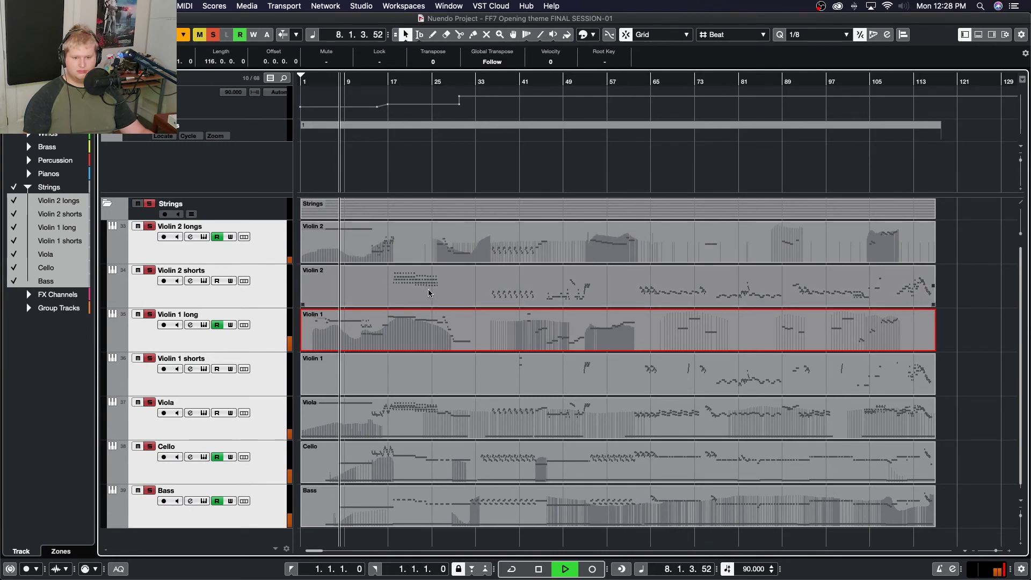
pyautogui.press('h')
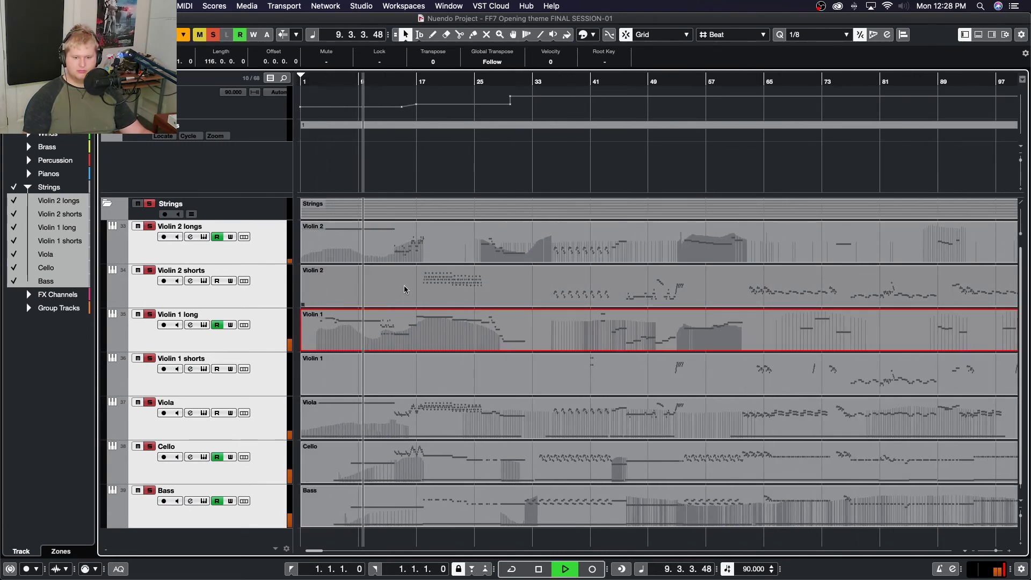
pyautogui.press('space')
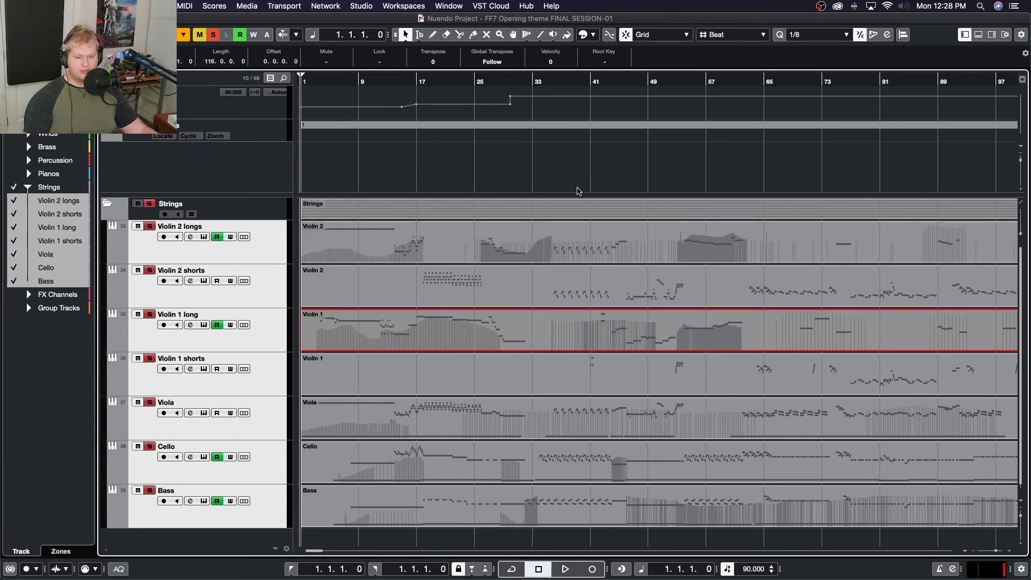
# - Move the playback position to bar 64, play the strings passage past bar 66, and stop
pyautogui.hscroll(5, 710, 298)
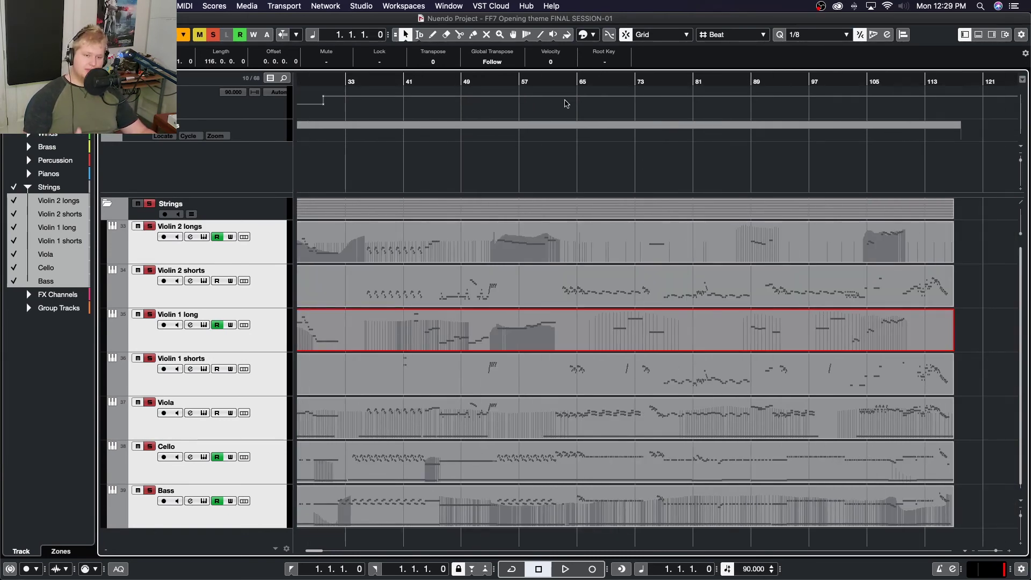
pyautogui.click(569, 80)
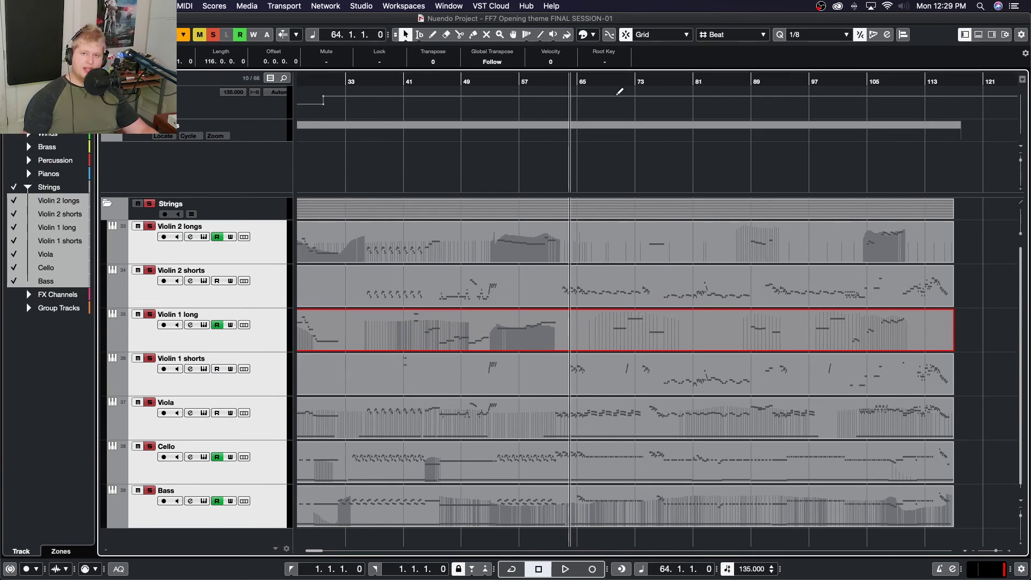
pyautogui.press('space')
pyautogui.scroll(1, 595, 290)
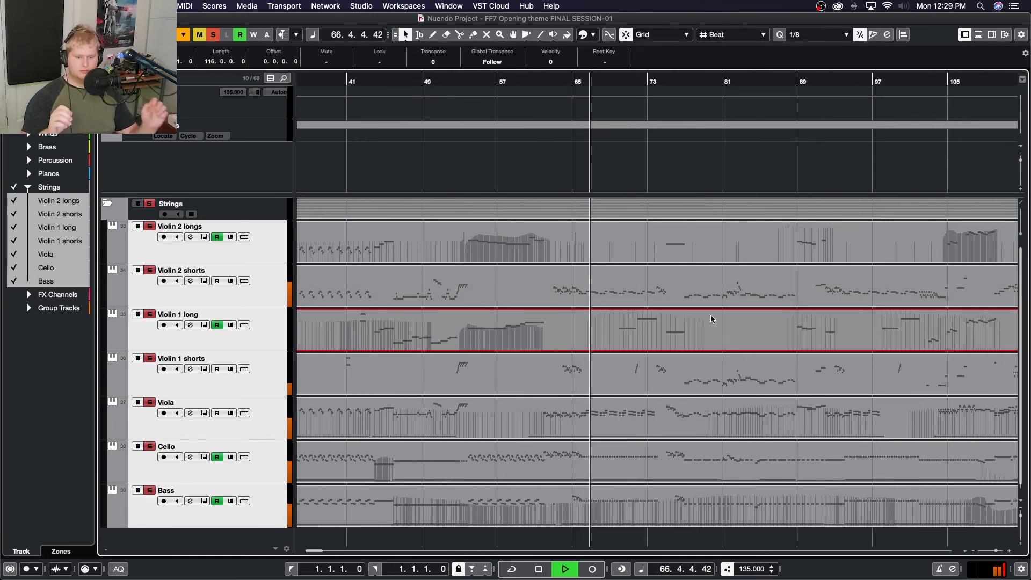
pyautogui.press('space')
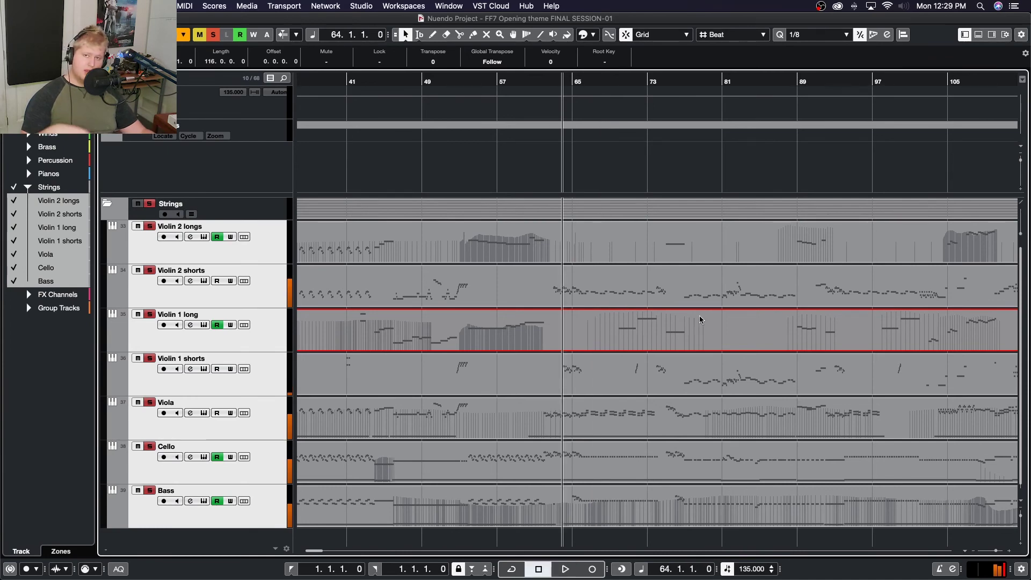
pyautogui.hscroll(-5, 546, 308)
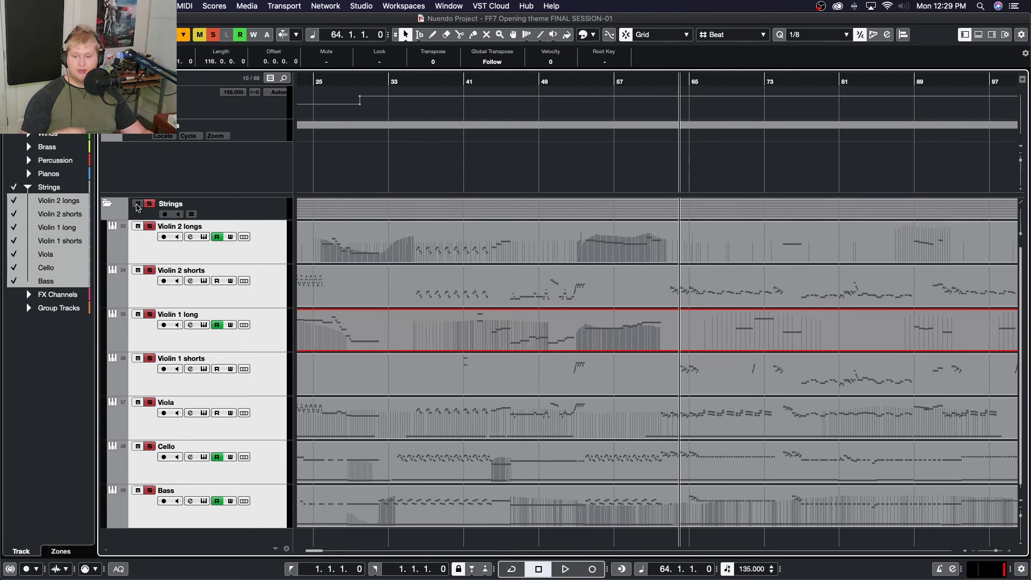
# - Mute Violin 2 shorts, Violin 1 shorts and Viola, play the remaining strings from bar 64 past bar 67, and stop
pyautogui.scroll(-1, 136, 208)
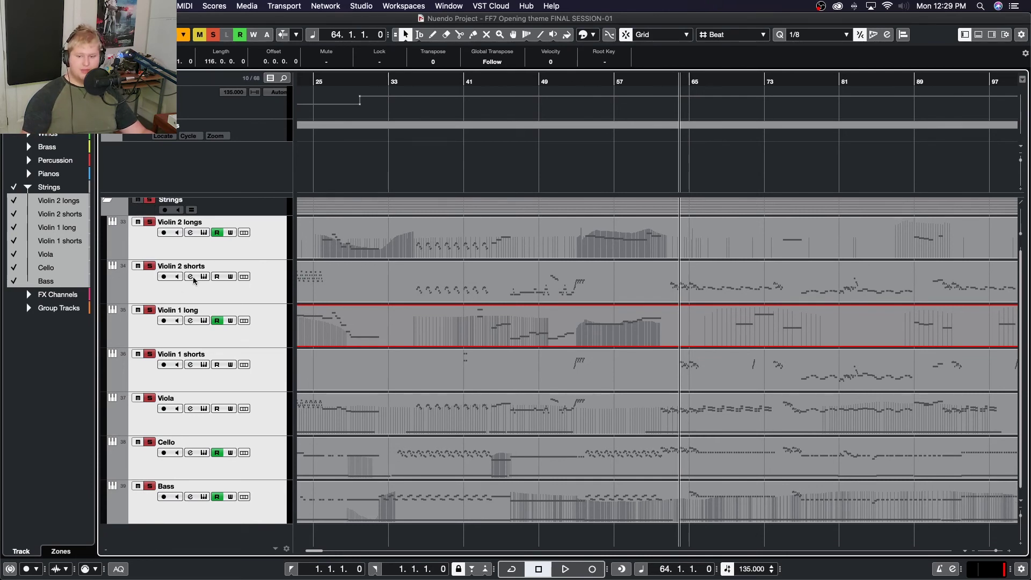
pyautogui.click(138, 267)
pyautogui.click(138, 354)
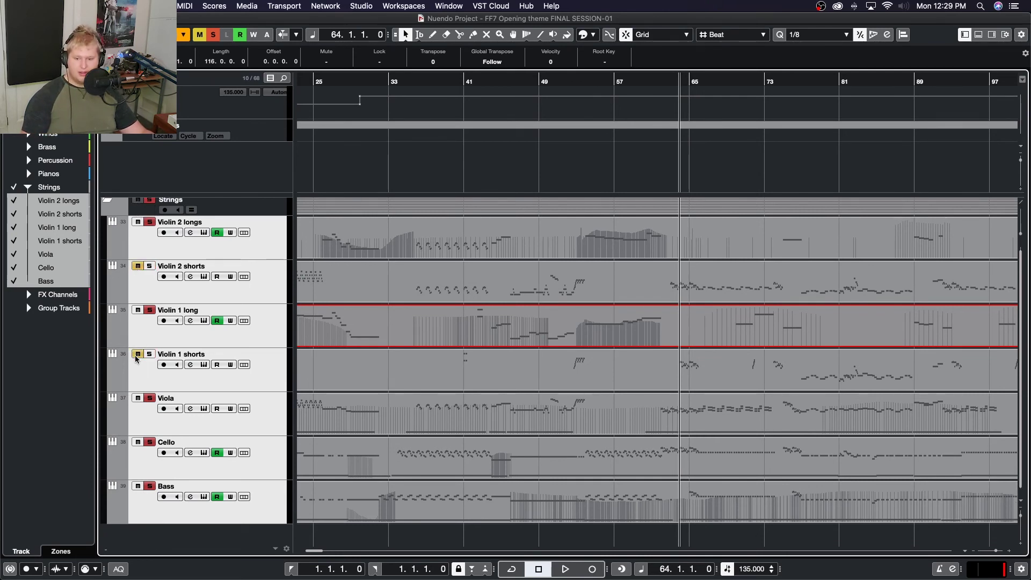
pyautogui.click(138, 398)
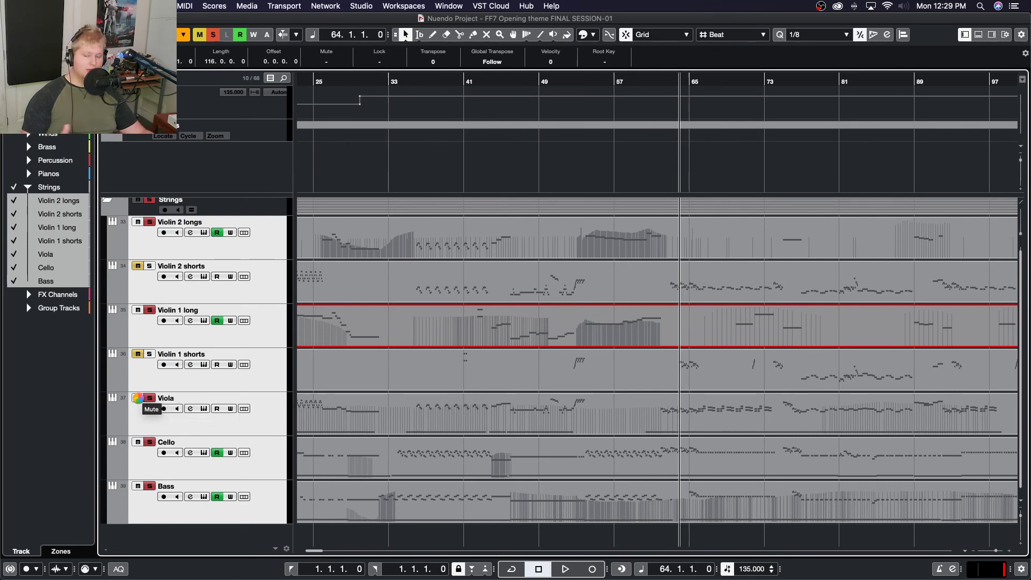
pyautogui.press('space')
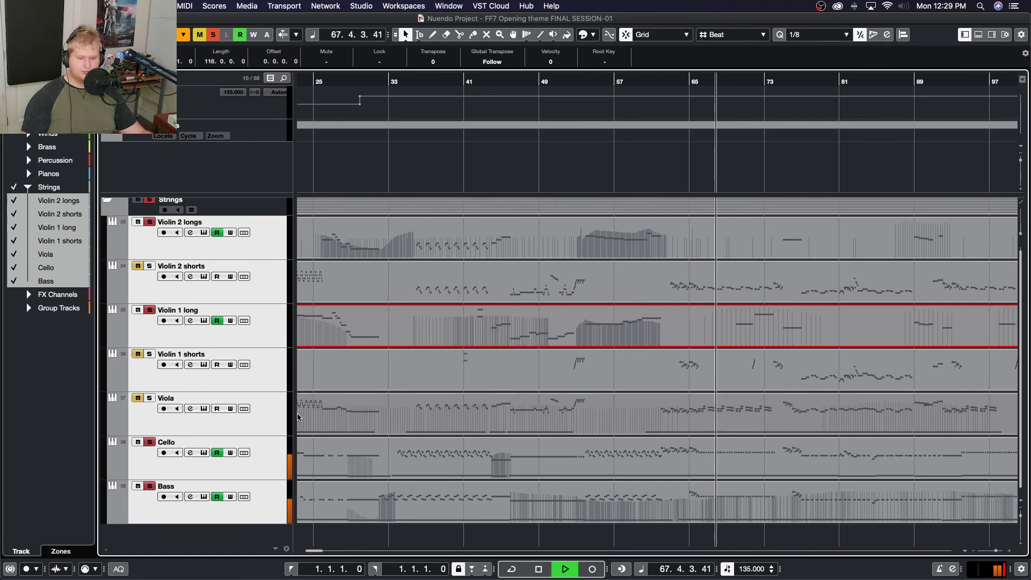
pyautogui.press('space')
# - Unmute Viola, Violin 1 shorts and Violin 2 shorts, and play the full strings passage from bar 64
pyautogui.moveTo(138, 400); pyautogui.dragTo(138, 268)
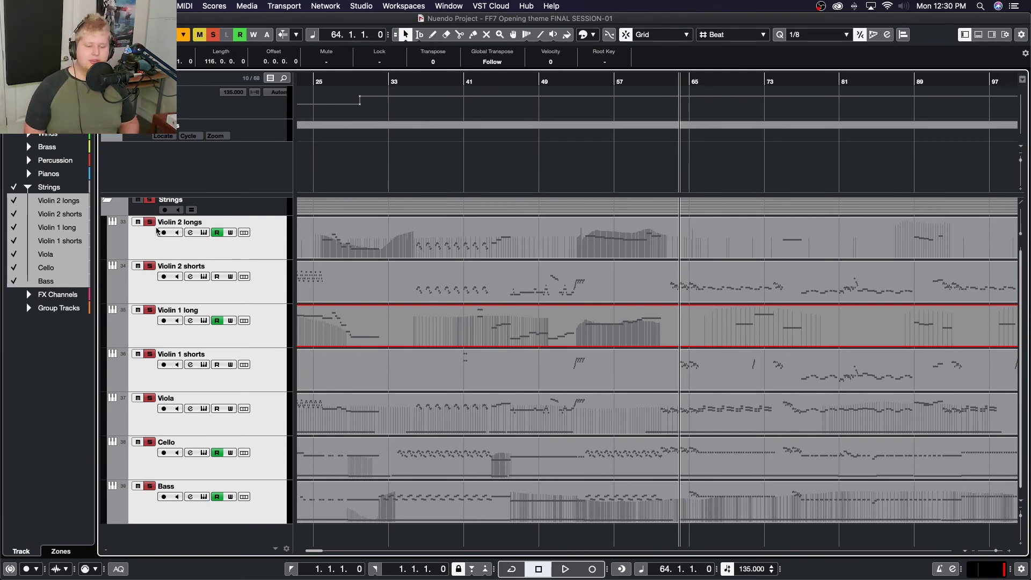
pyautogui.press('space')
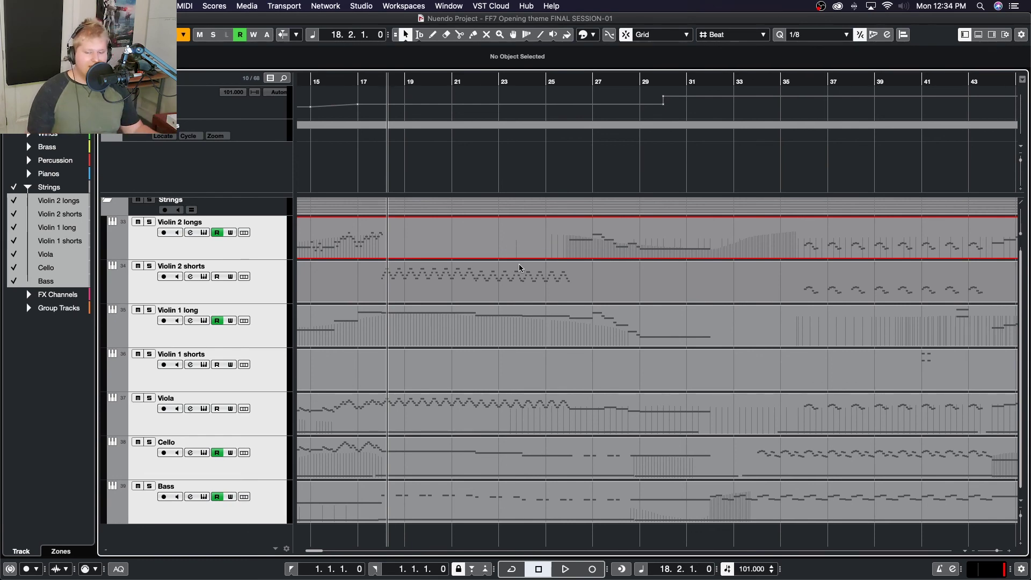
pyautogui.scroll(-5, 508, 317)
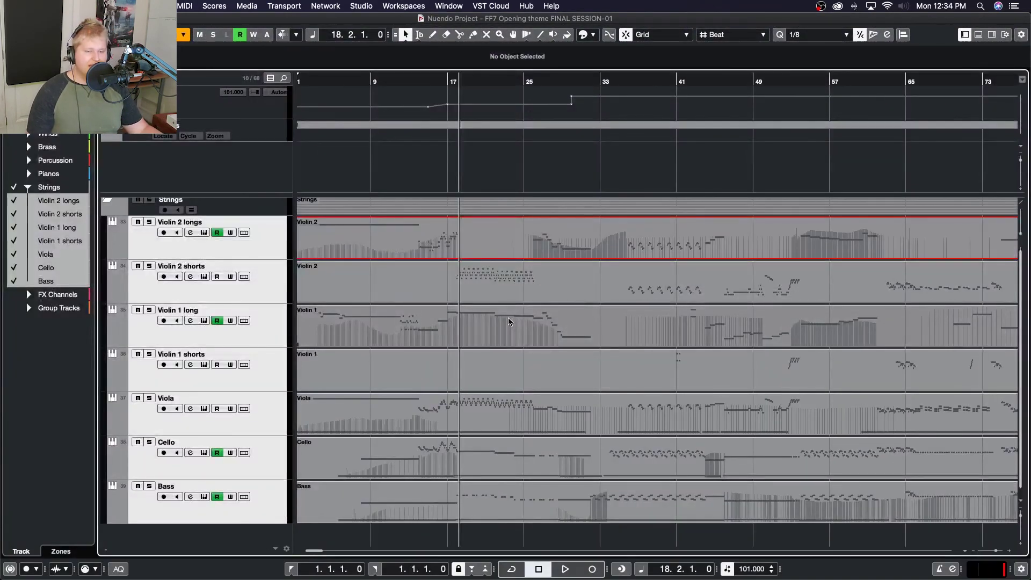
pyautogui.scroll(-3, 508, 321)
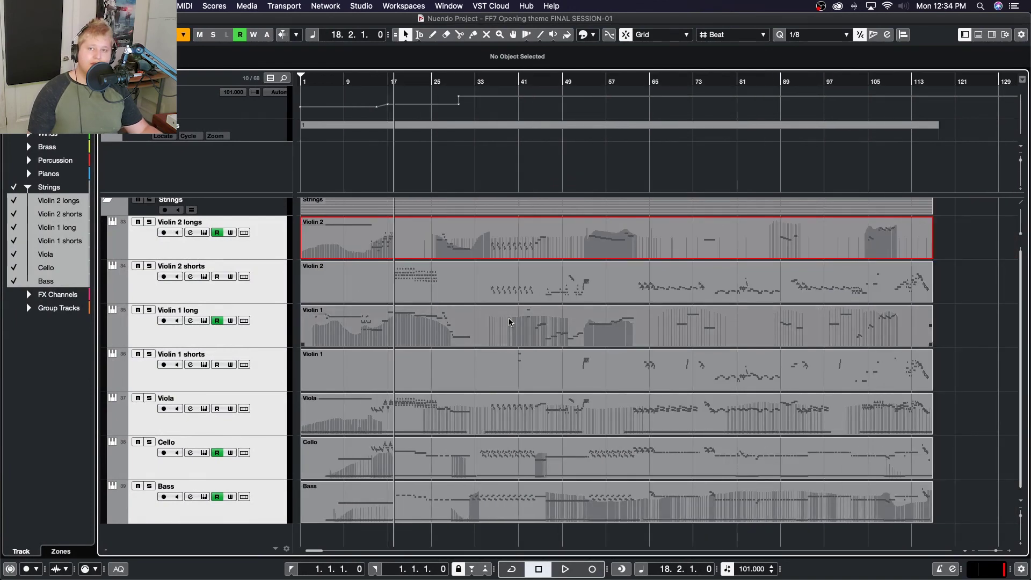